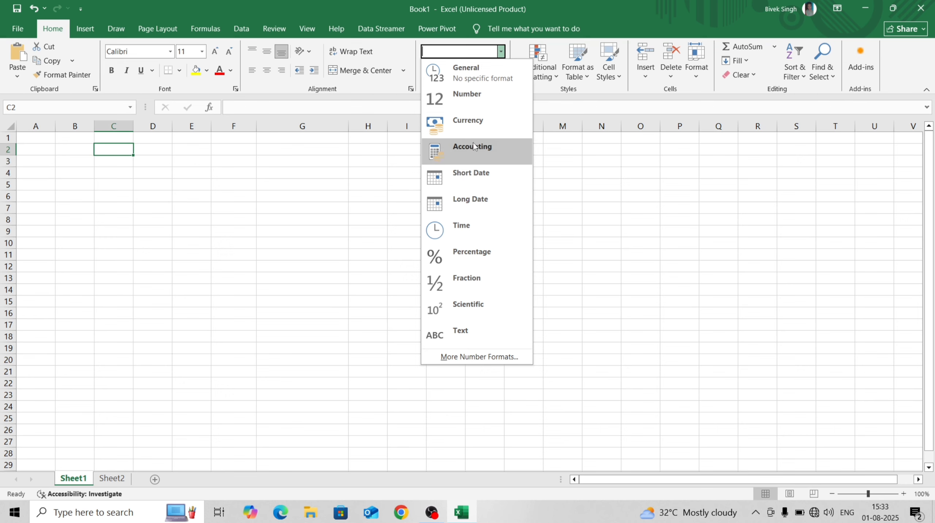
# Preview the Currency, Number, Accounting, Time and General categories without applying any, then switch to Sheet2
pyautogui.click(473, 358)
pyautogui.click(198, 181)
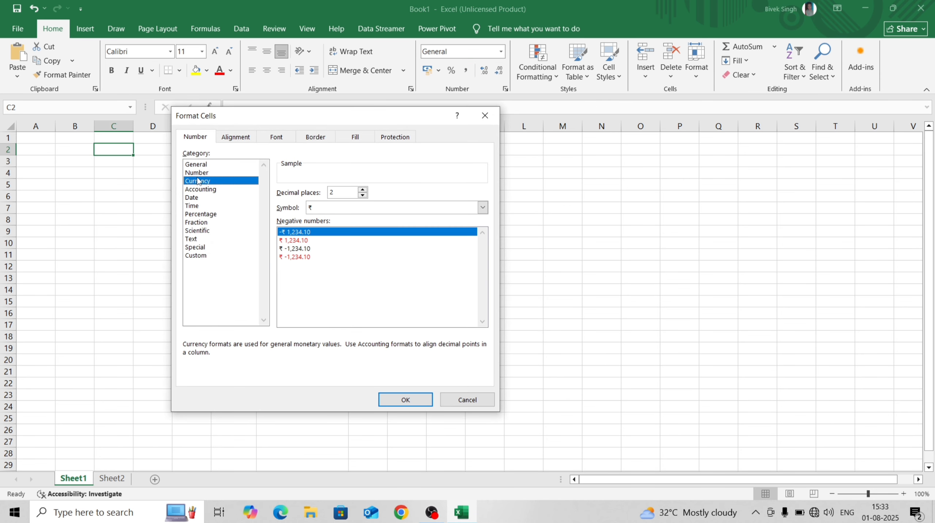
pyautogui.click(198, 173)
pyautogui.click(199, 189)
pyautogui.click(200, 205)
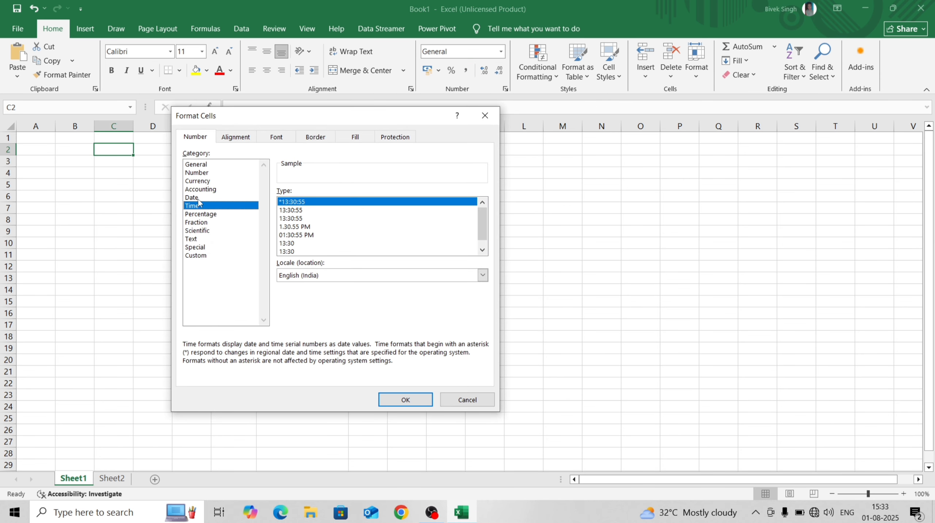
pyautogui.click(198, 165)
pyautogui.click(198, 172)
pyautogui.click(198, 164)
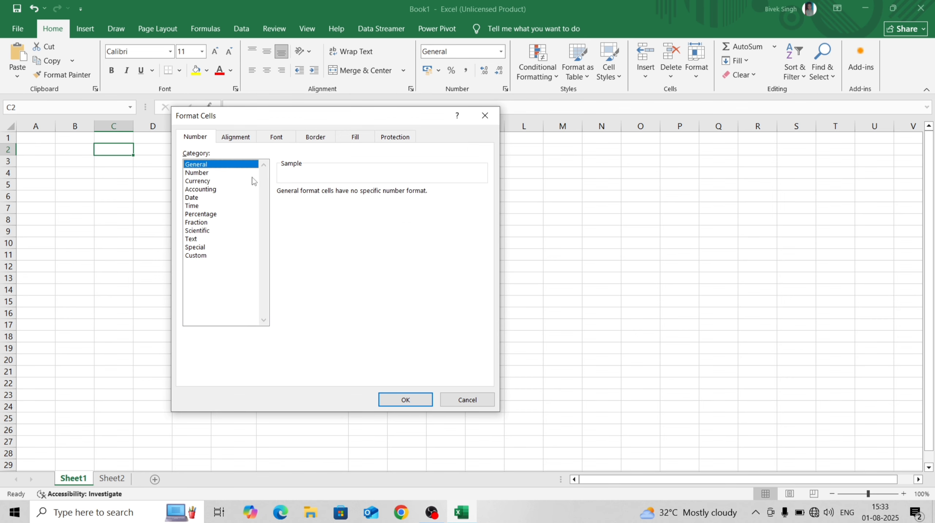
pyautogui.click(413, 399)
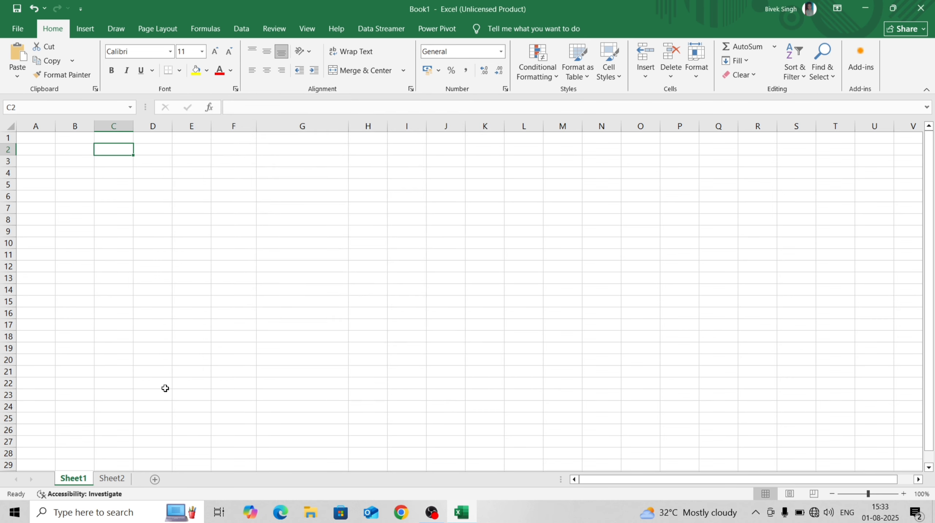
pyautogui.click(116, 480)
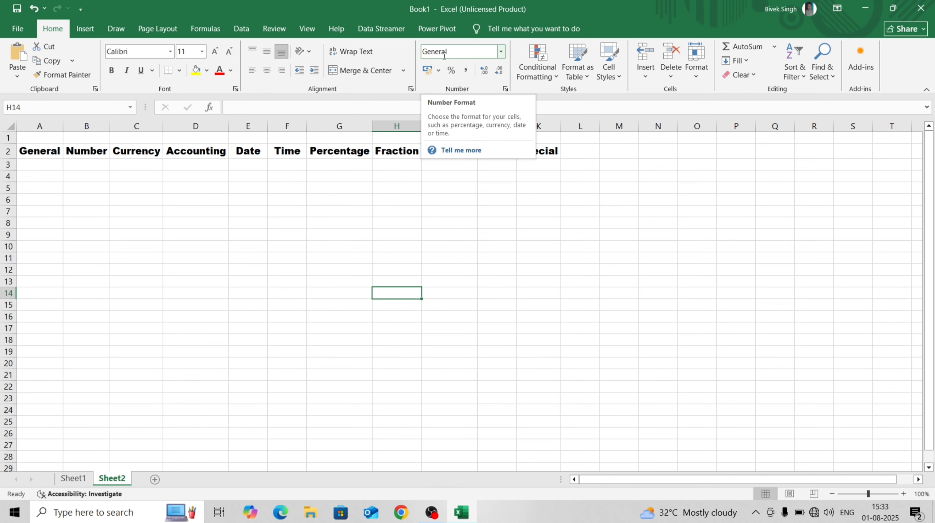
pyautogui.click(58, 164)
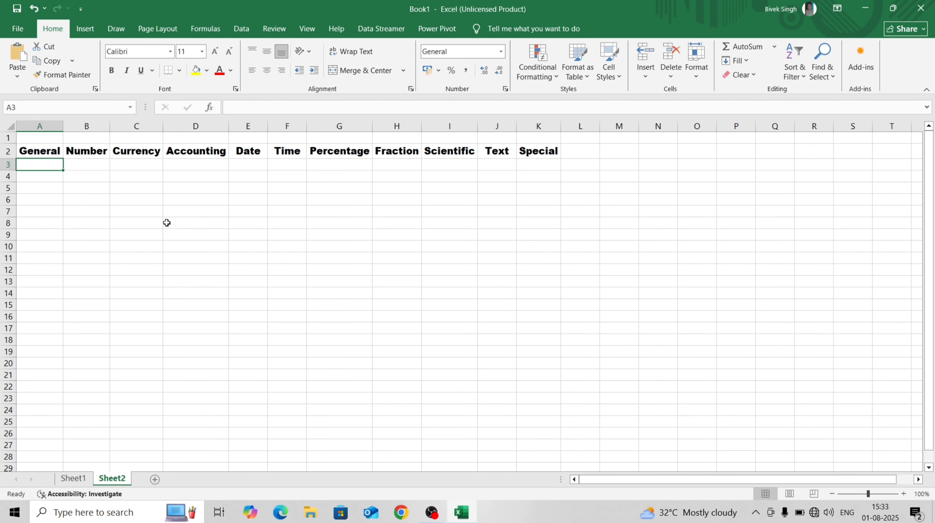
# Enter 100, abc and 15/08/2025 into A3, A4 and A5
pyautogui.click(48, 174)
pyautogui.click(47, 165)
pyautogui.write('100')
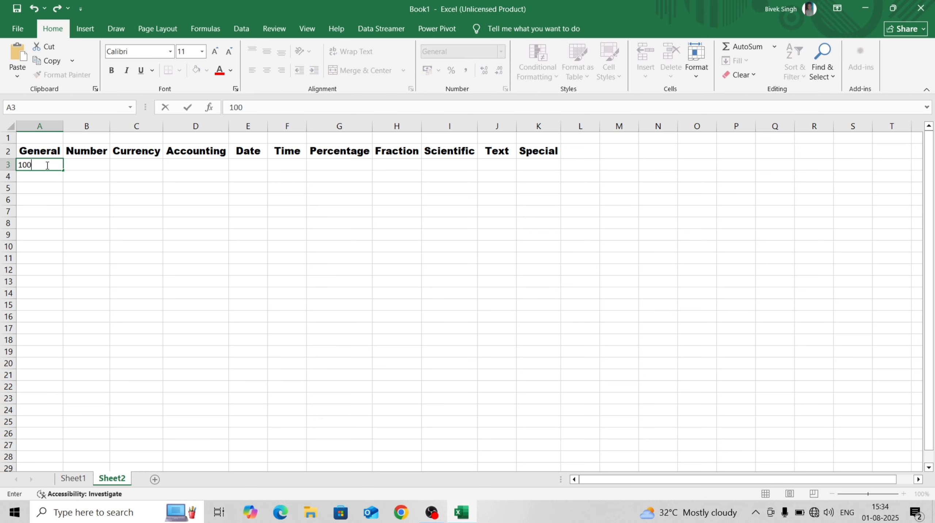
pyautogui.press('Return')
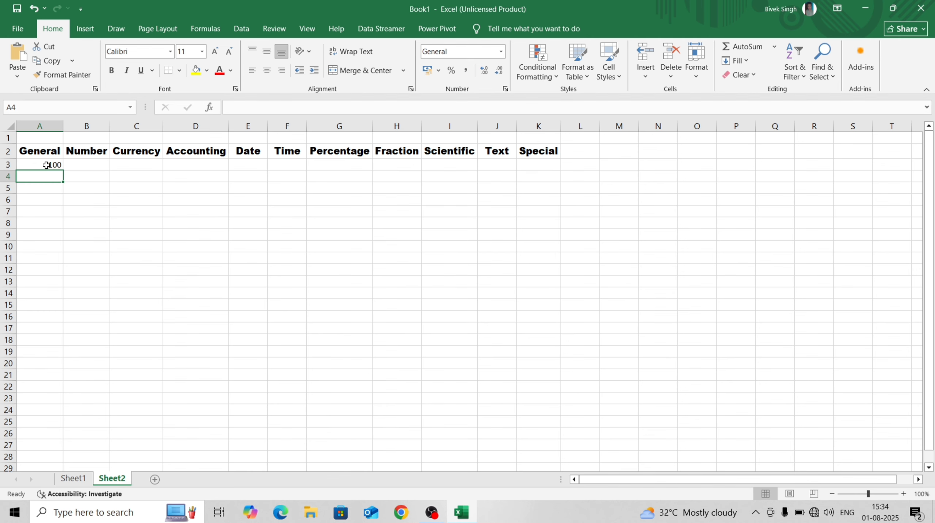
pyautogui.write('abc')
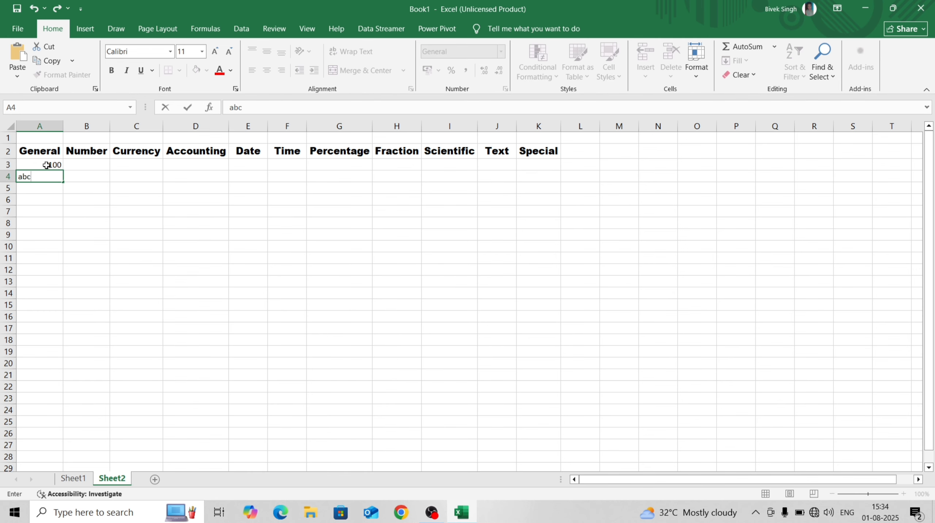
pyautogui.press('Return')
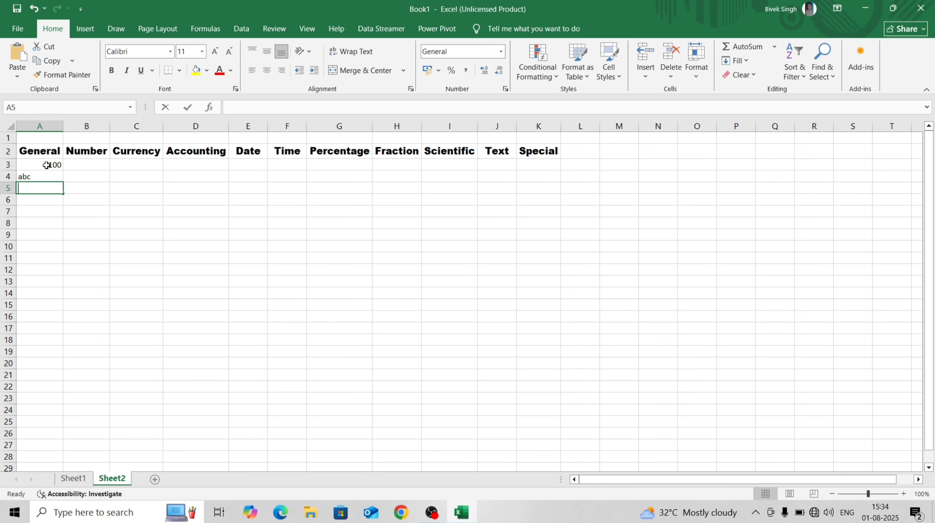
pyautogui.write('15')
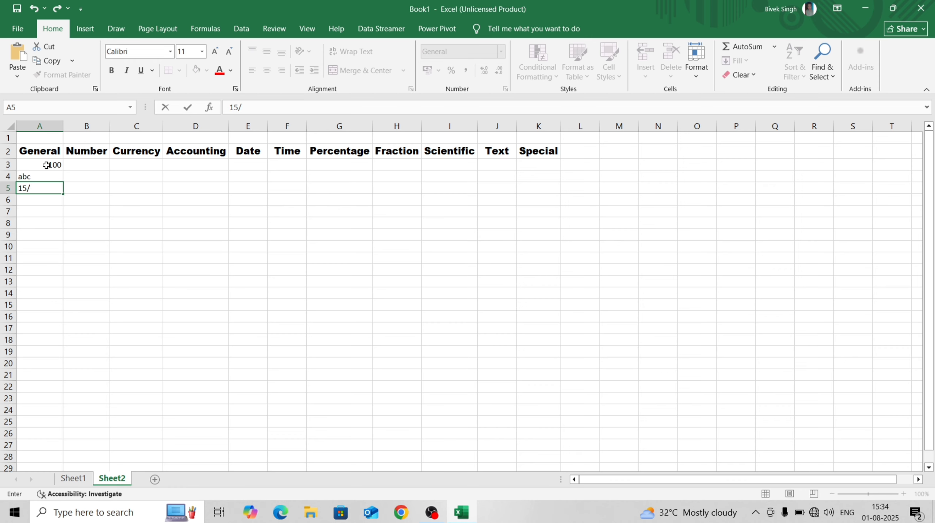
pyautogui.write('/08/2025')
pyautogui.press('Return')
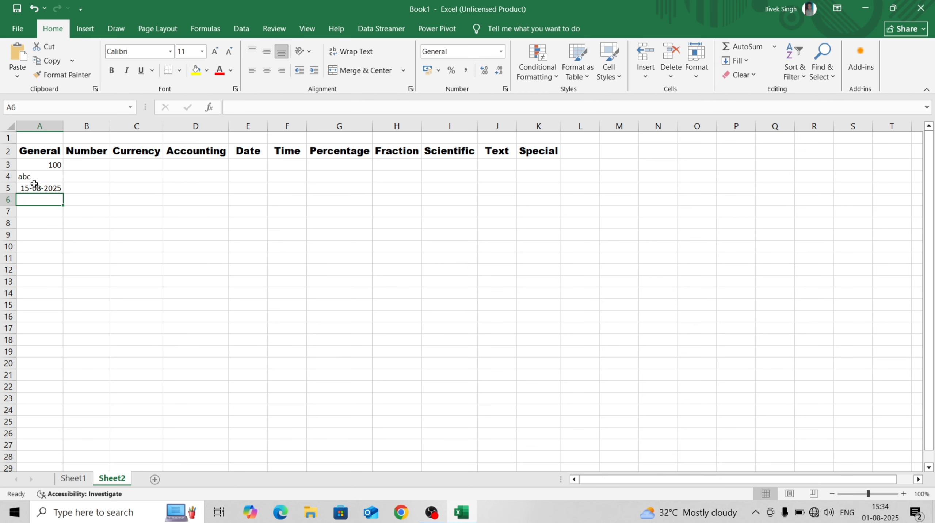
# Check how 100, abc and the date are stored in A3:A5, then select B3
pyautogui.click(37, 231)
pyautogui.click(35, 198)
pyautogui.click(35, 212)
pyautogui.click(32, 197)
pyautogui.click(37, 215)
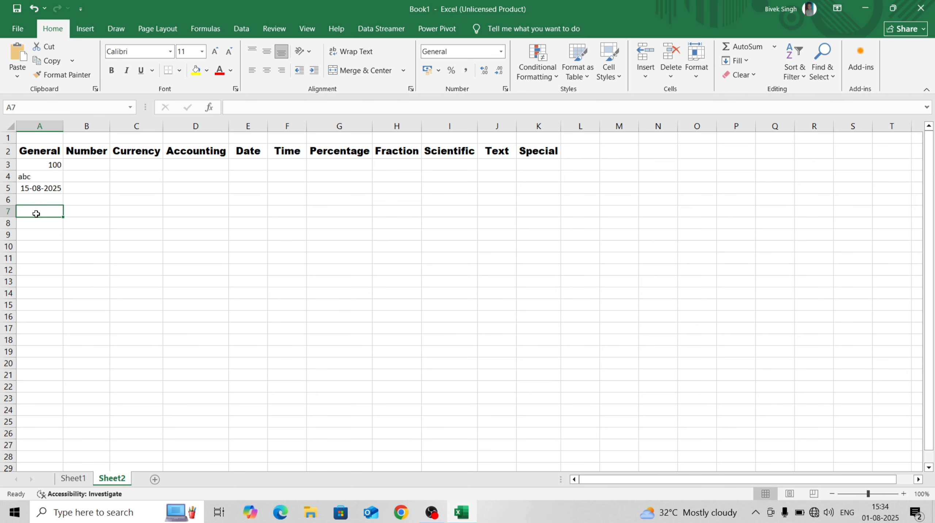
pyautogui.click(44, 168)
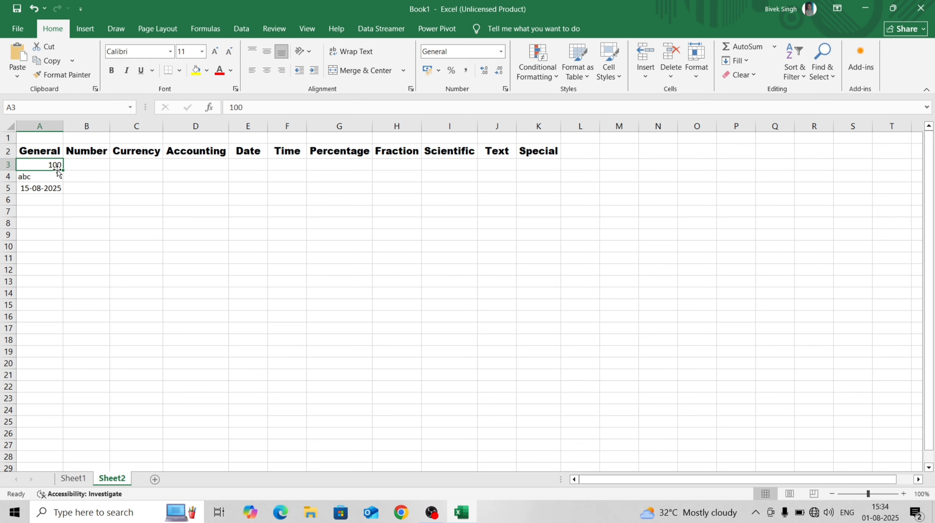
pyautogui.click(45, 179)
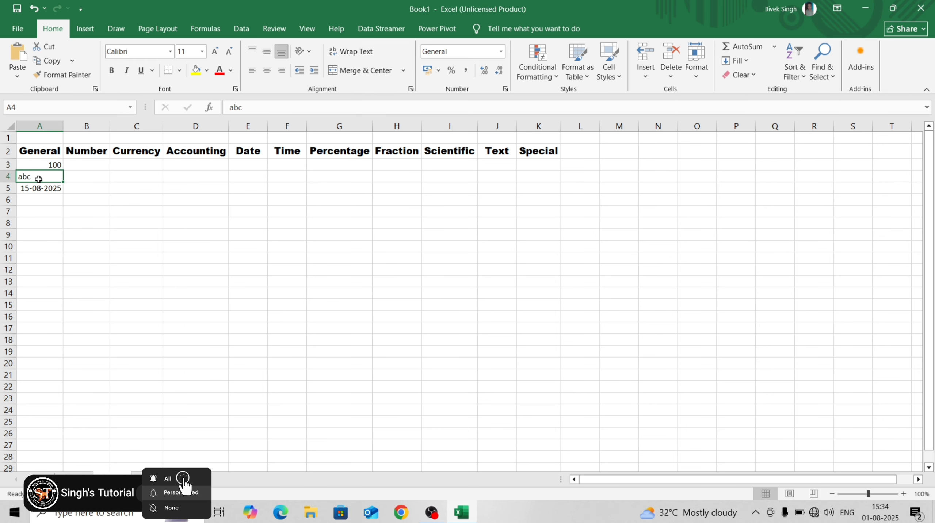
pyautogui.click(45, 162)
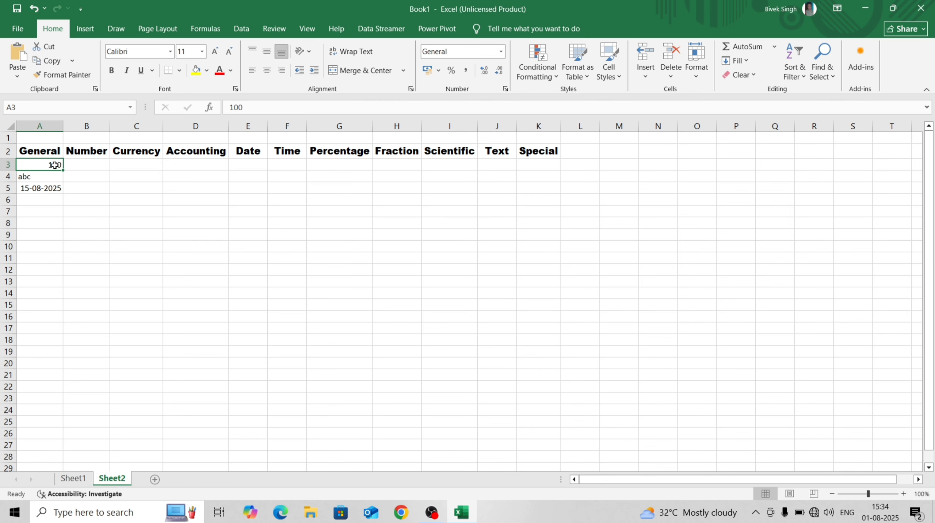
pyautogui.click(52, 186)
pyautogui.click(47, 177)
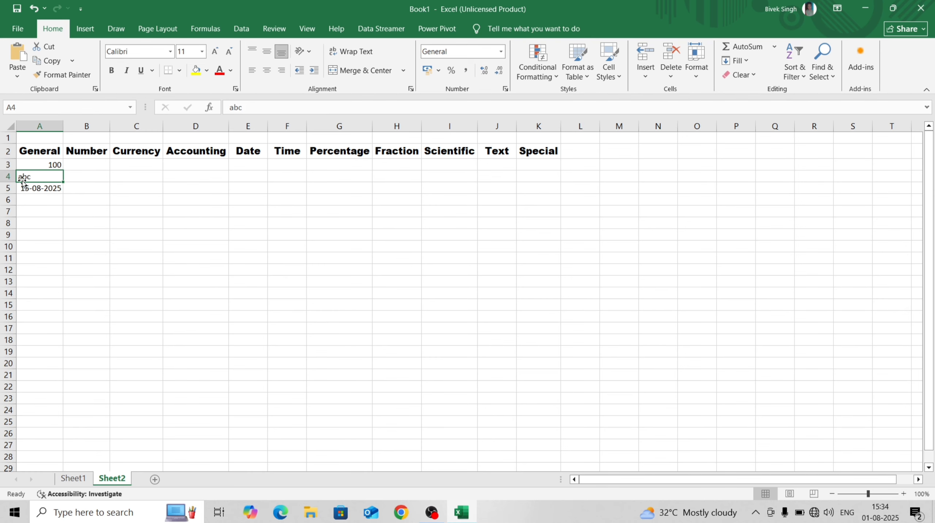
pyautogui.click(96, 161)
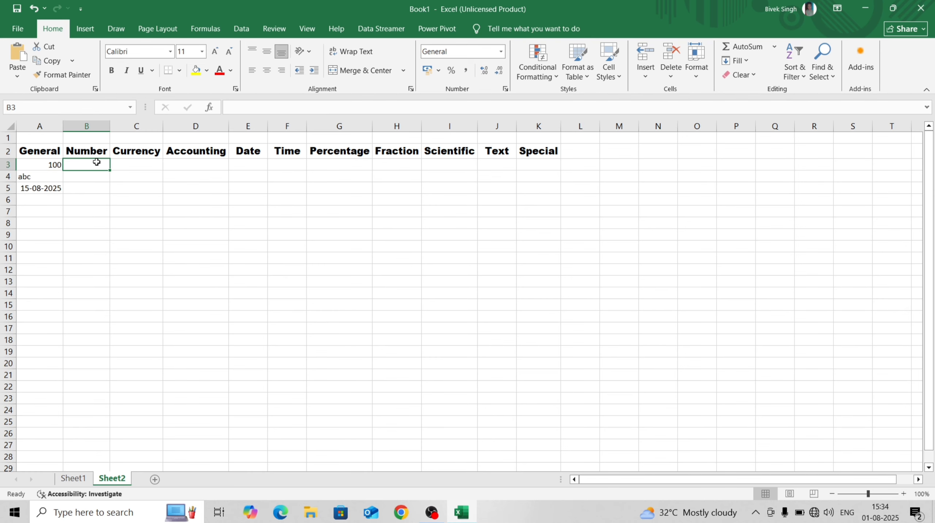
# Enter 2568, 4587 and 4256 into B3:B5 under the Number heading
pyautogui.click(148, 165)
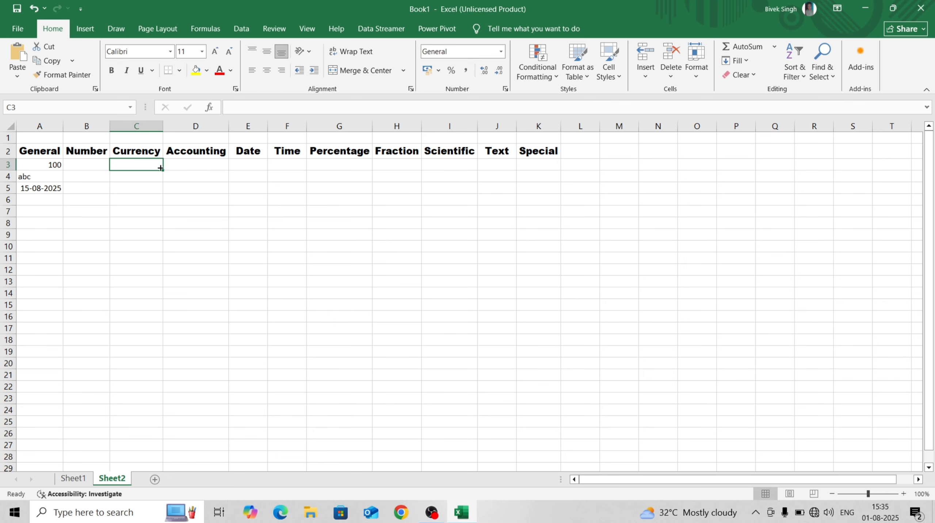
pyautogui.click(182, 162)
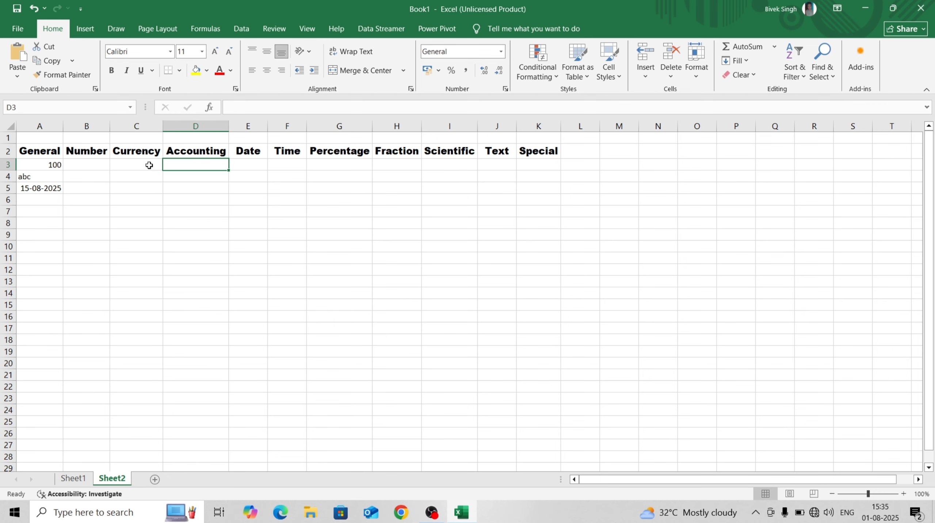
pyautogui.click(91, 163)
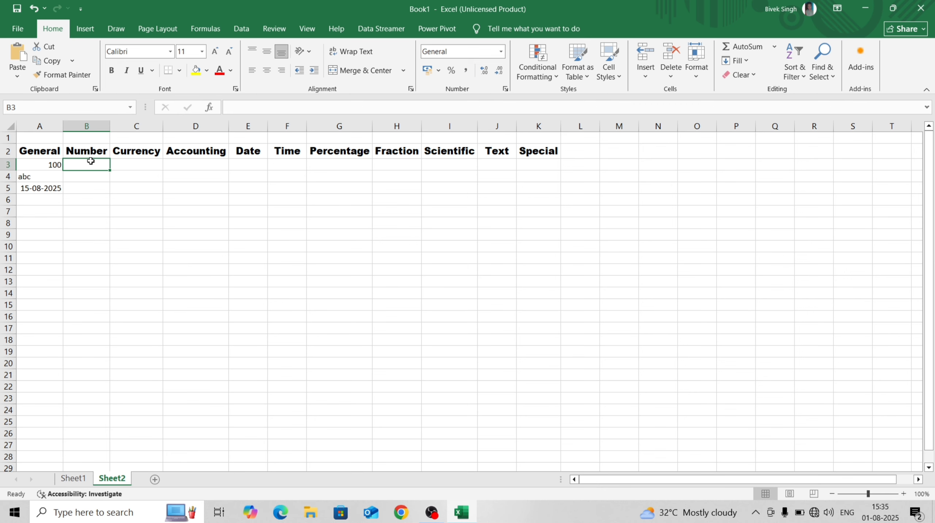
pyautogui.write('2568')
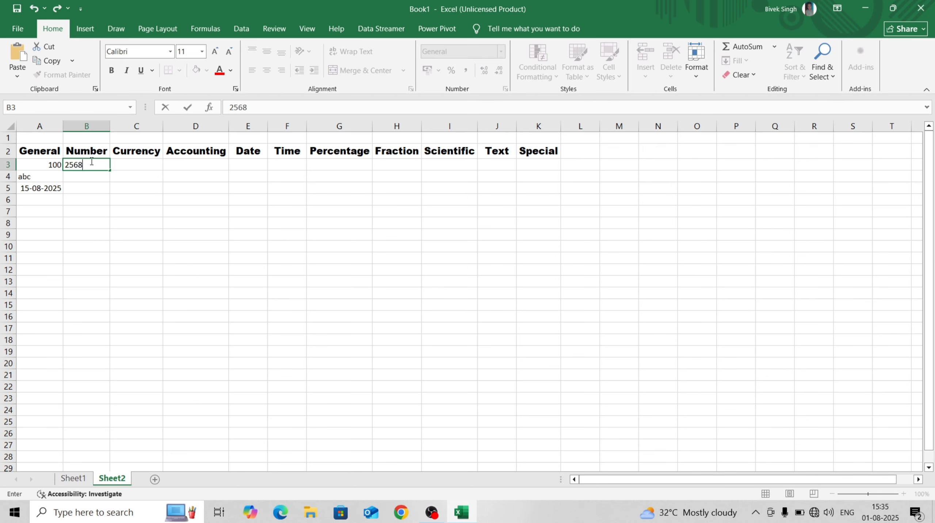
pyautogui.press('Return')
pyautogui.write('4587')
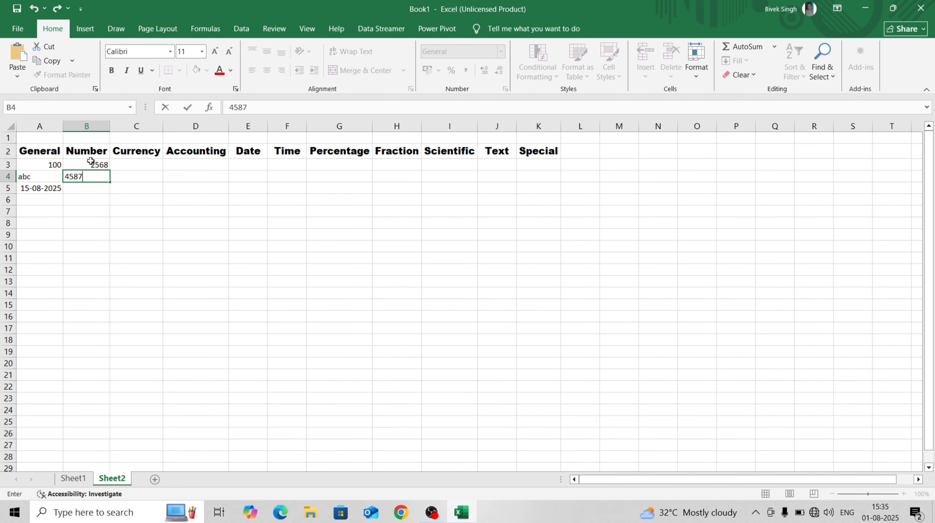
pyautogui.press('Return')
pyautogui.write('4256')
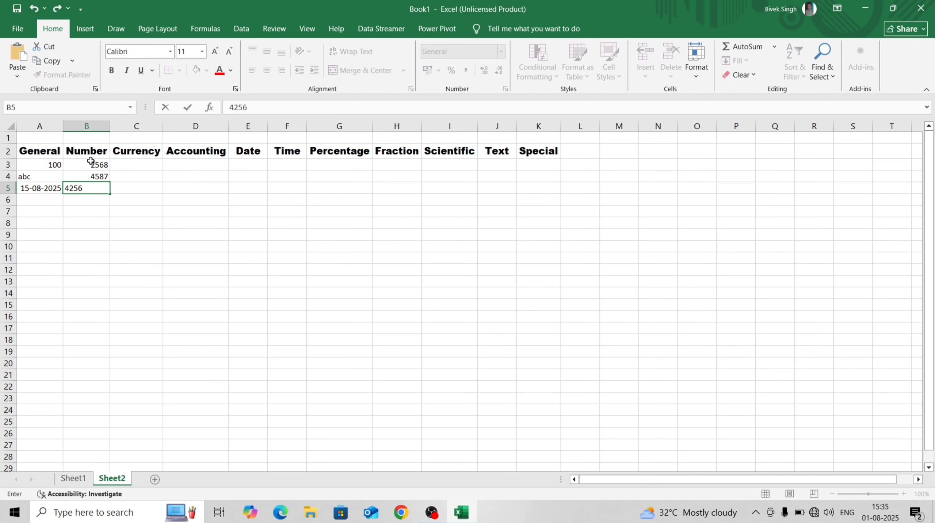
pyautogui.press('Return')
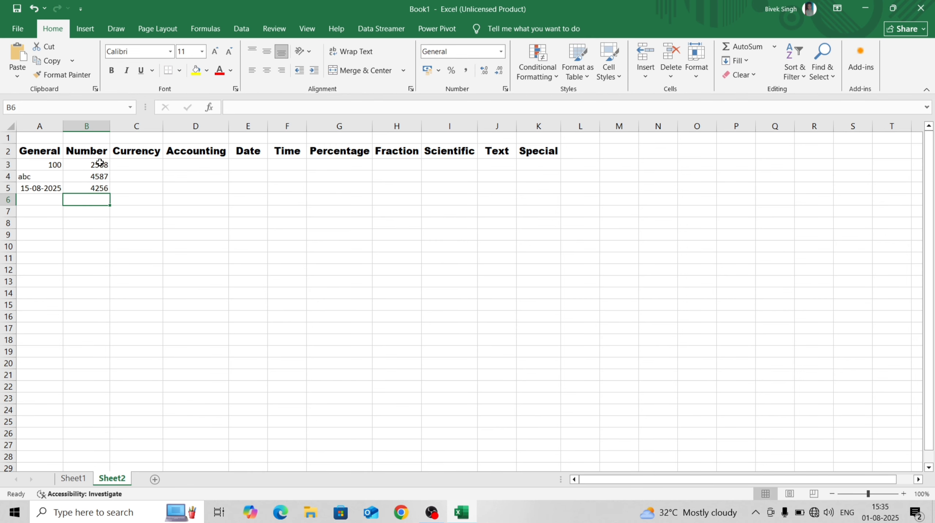
# Format B3 as Number showing 2568.00 and open its full Number format settings
pyautogui.moveTo(100, 164); pyautogui.dragTo(104, 189)
pyautogui.click(96, 165)
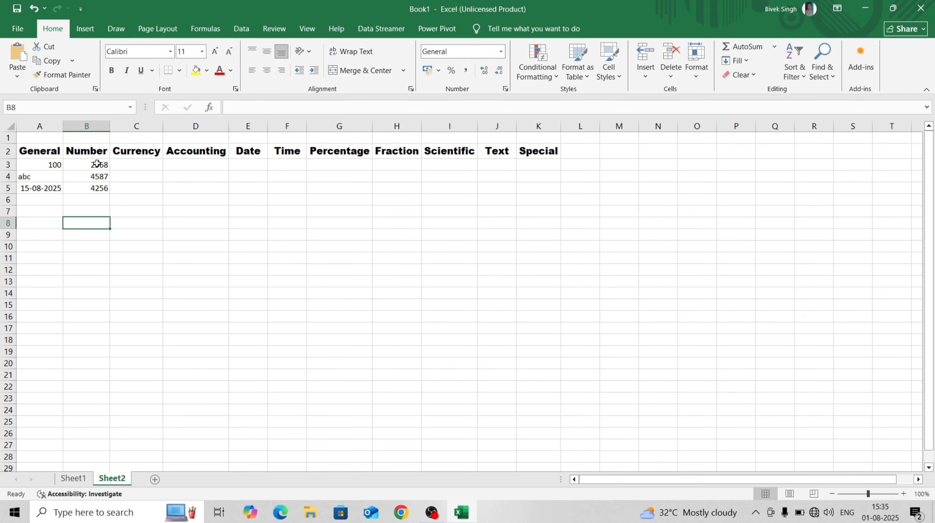
pyautogui.click(501, 52)
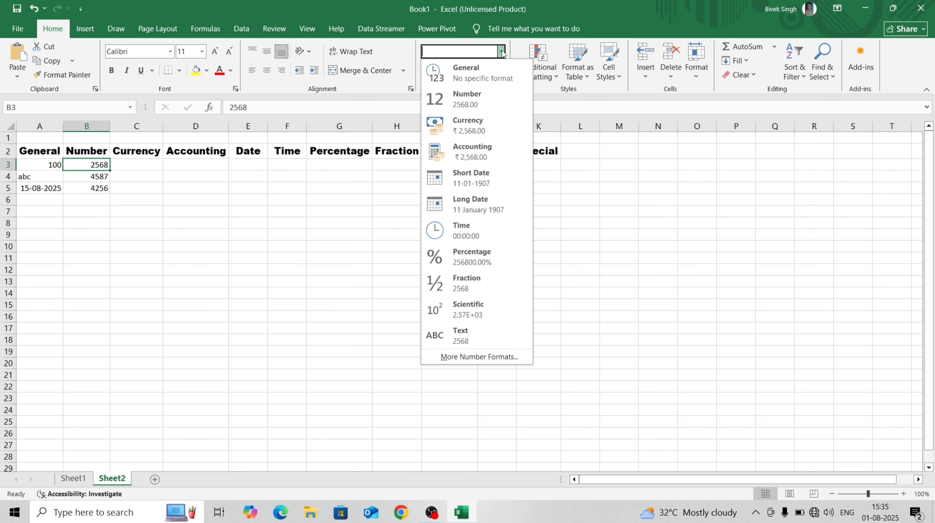
pyautogui.click(463, 102)
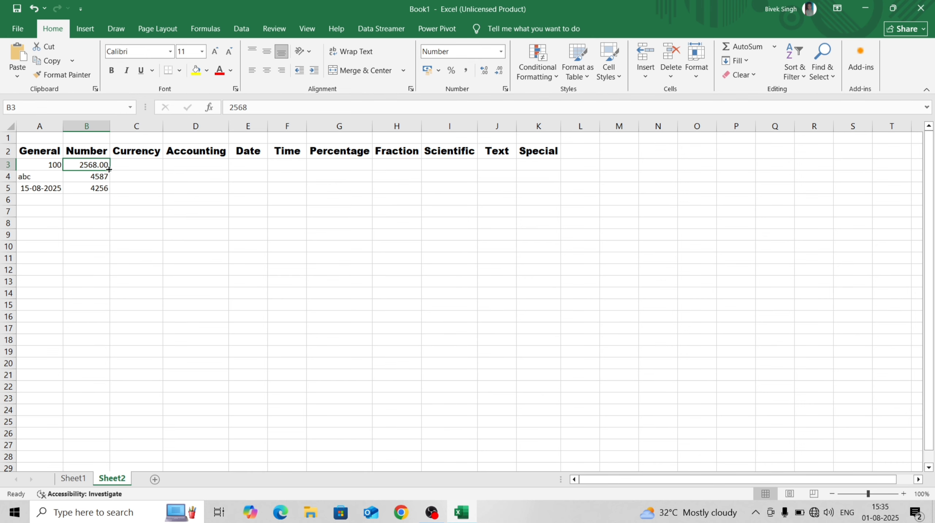
pyautogui.click(500, 54)
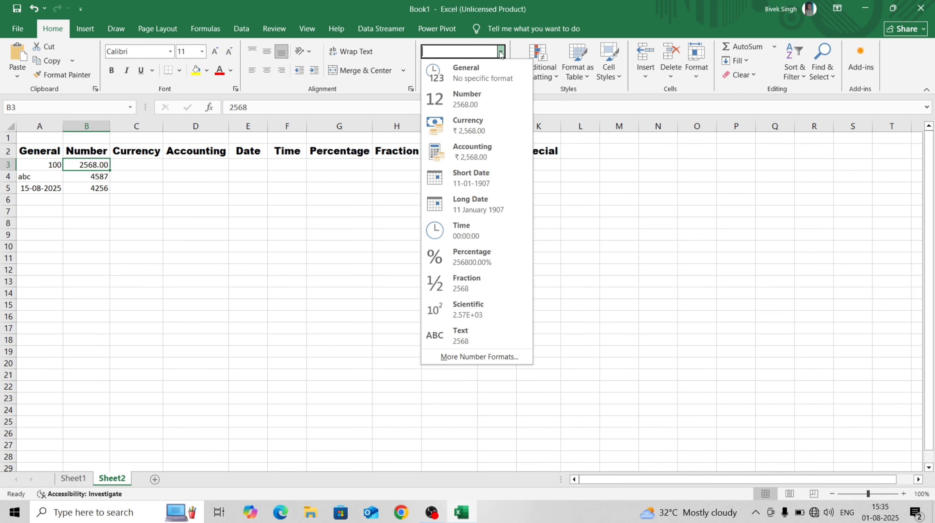
pyautogui.click(470, 357)
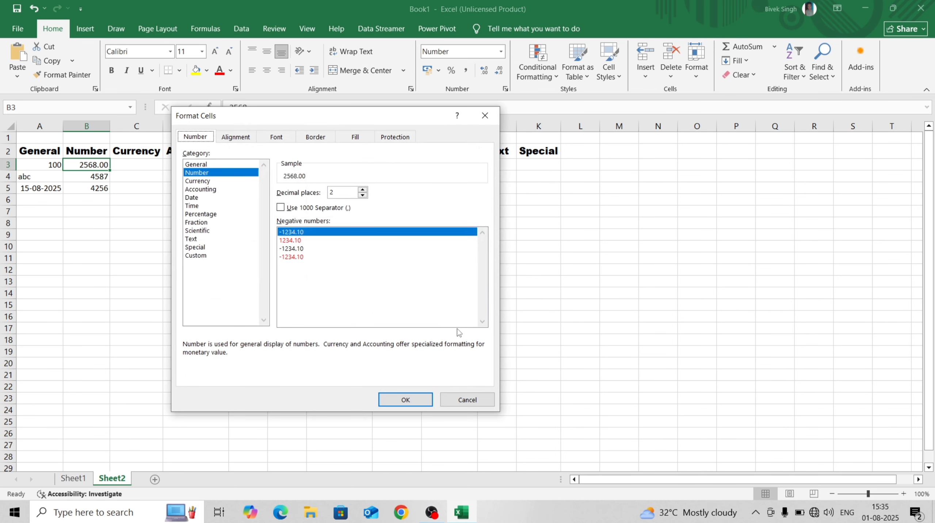
pyautogui.click(214, 174)
# Add -3657, 5894756 and -12 into B6:B8, then select B3:B19
pyautogui.click(485, 115)
pyautogui.click(99, 201)
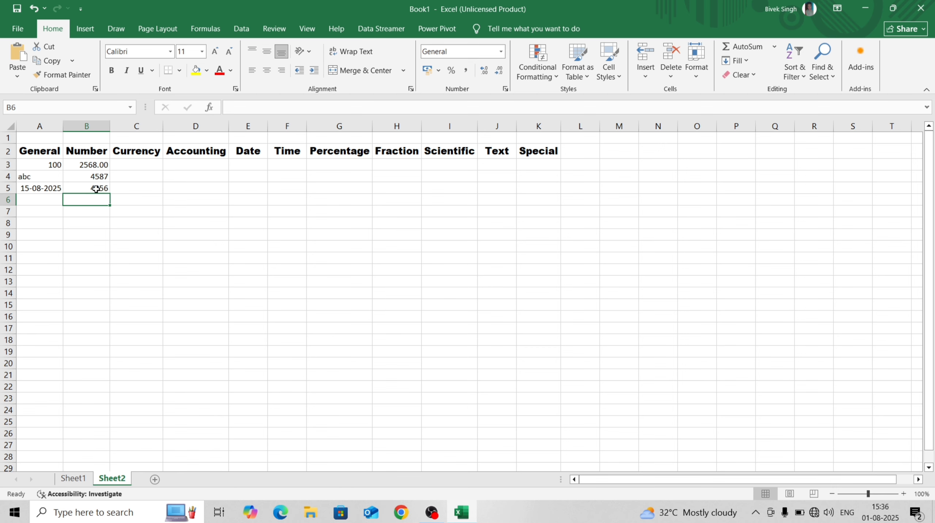
pyautogui.write('-')
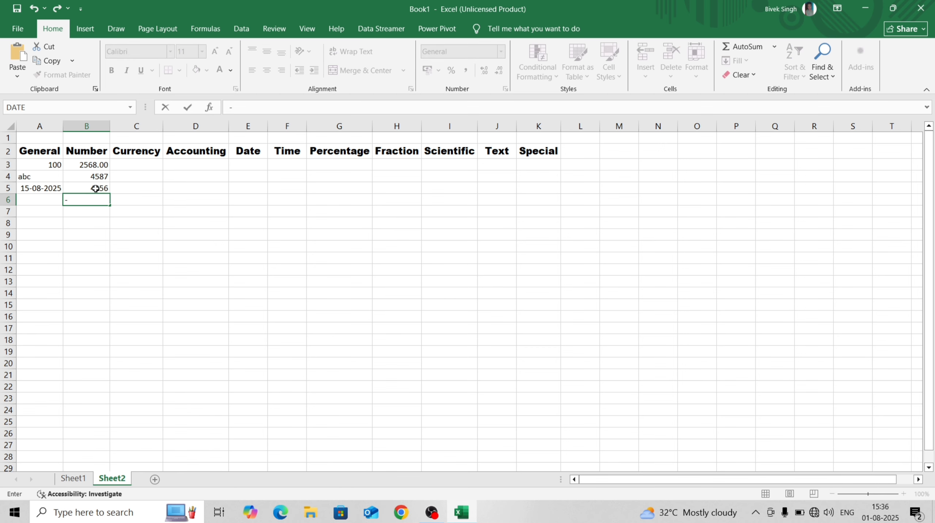
pyautogui.write('3657')
pyautogui.press('Return')
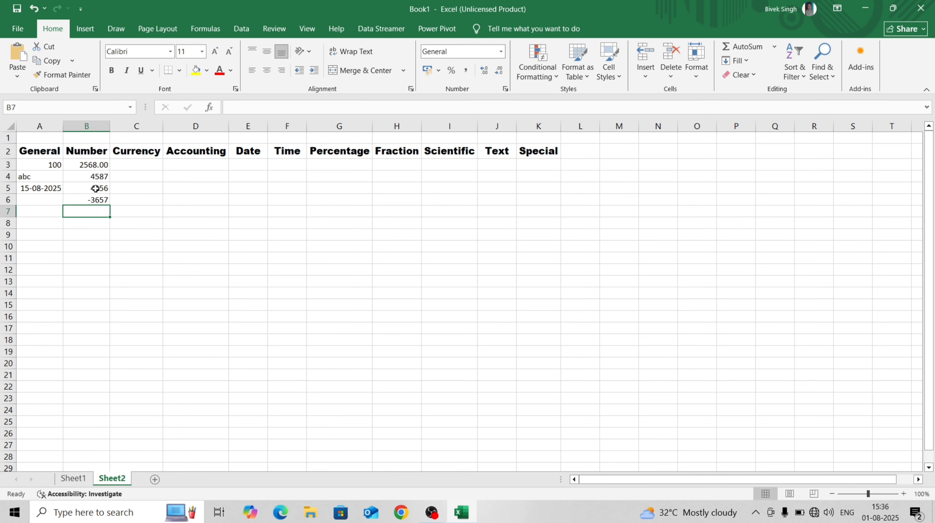
pyautogui.write('5894756')
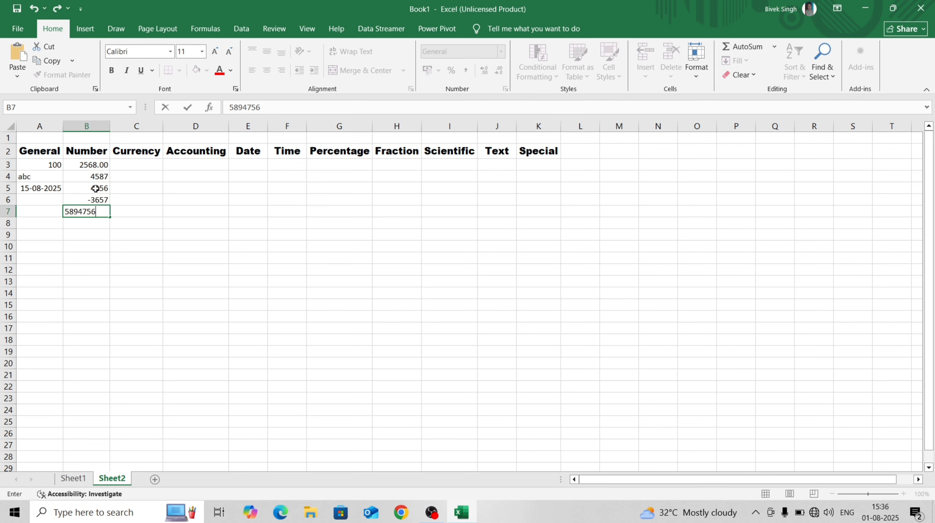
pyautogui.press('Return')
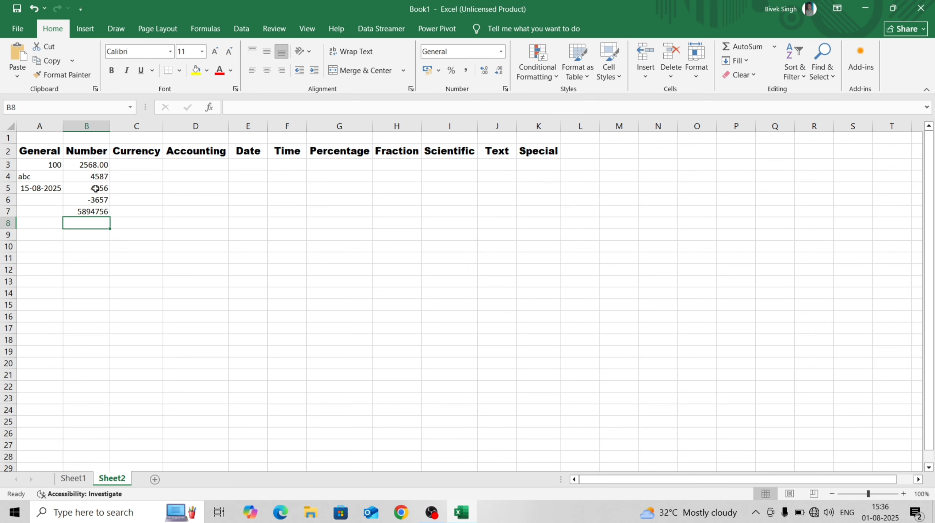
pyautogui.write('-12')
pyautogui.press('Return')
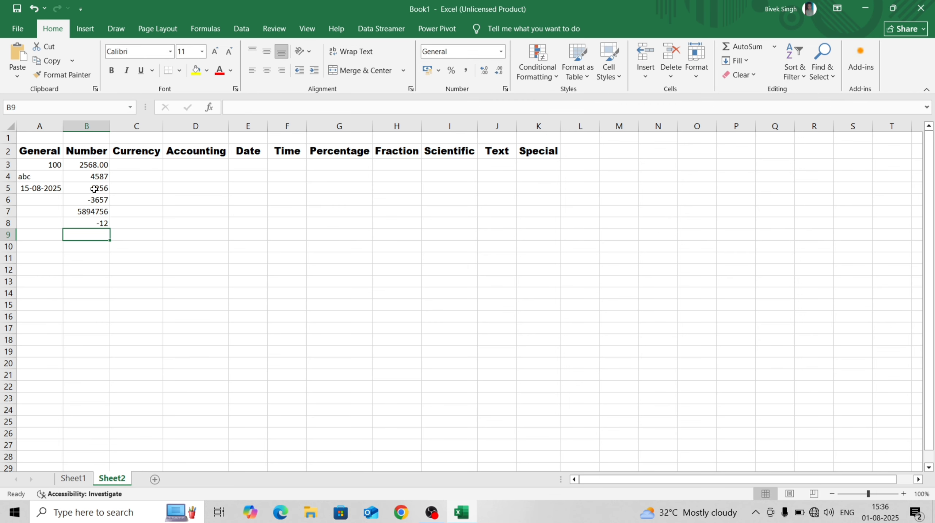
pyautogui.moveTo(97, 164); pyautogui.dragTo(90, 296)
pyautogui.moveTo(88, 329); pyautogui.dragTo(90, 358)
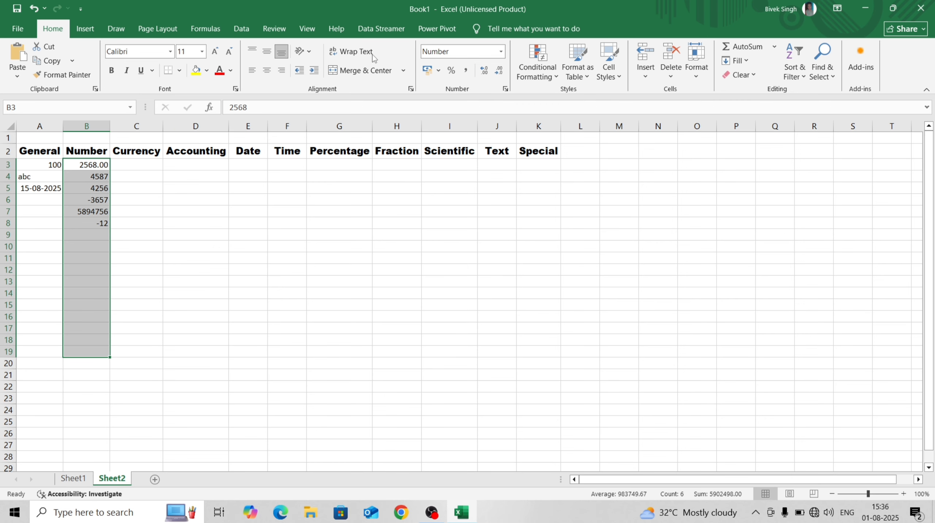
# Format column B as Number with 1000 separators and red negative numbers
pyautogui.click(501, 55)
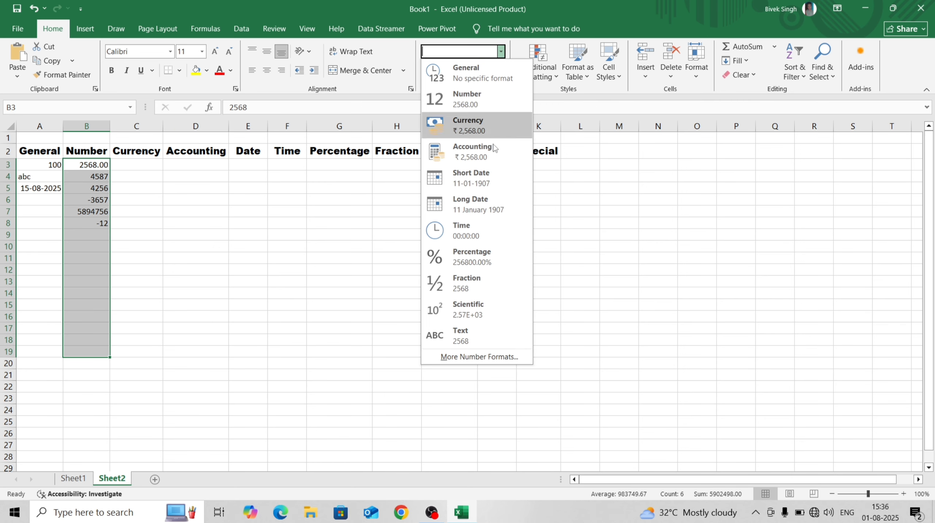
pyautogui.click(503, 357)
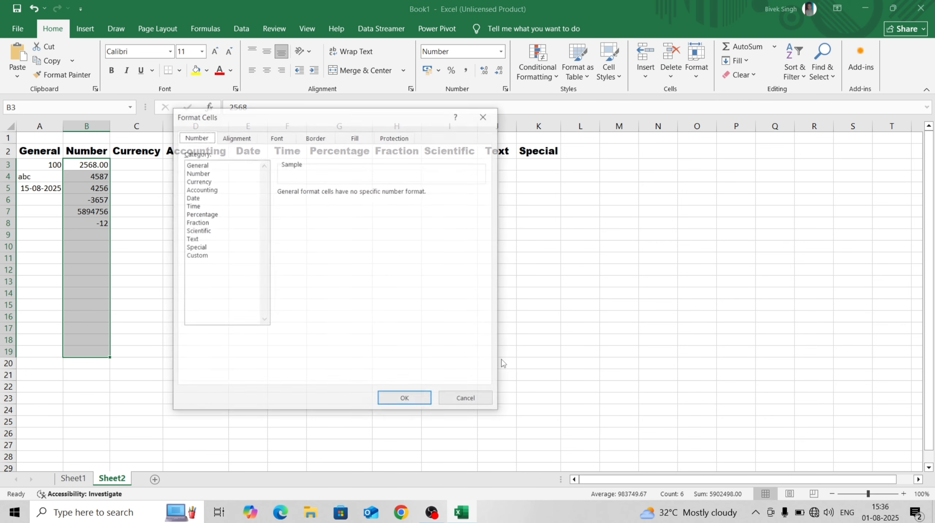
pyautogui.click(222, 173)
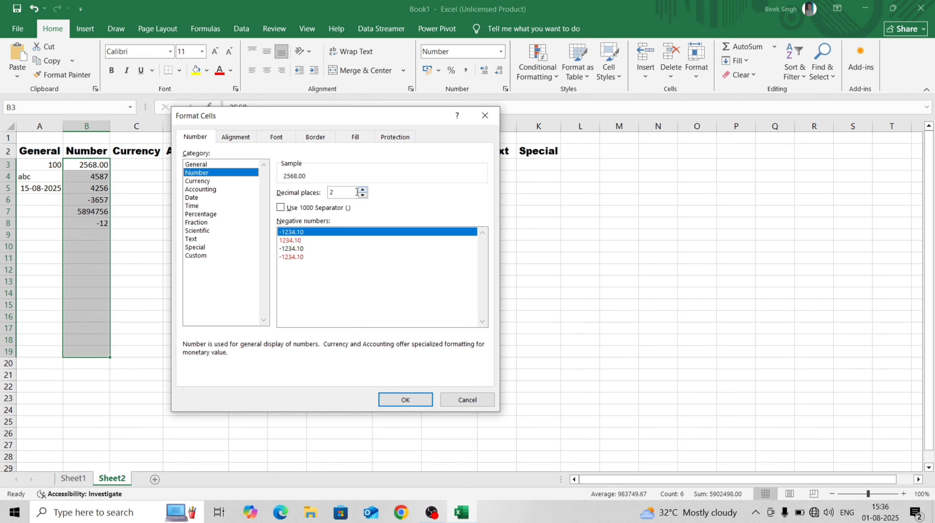
pyautogui.click(281, 208)
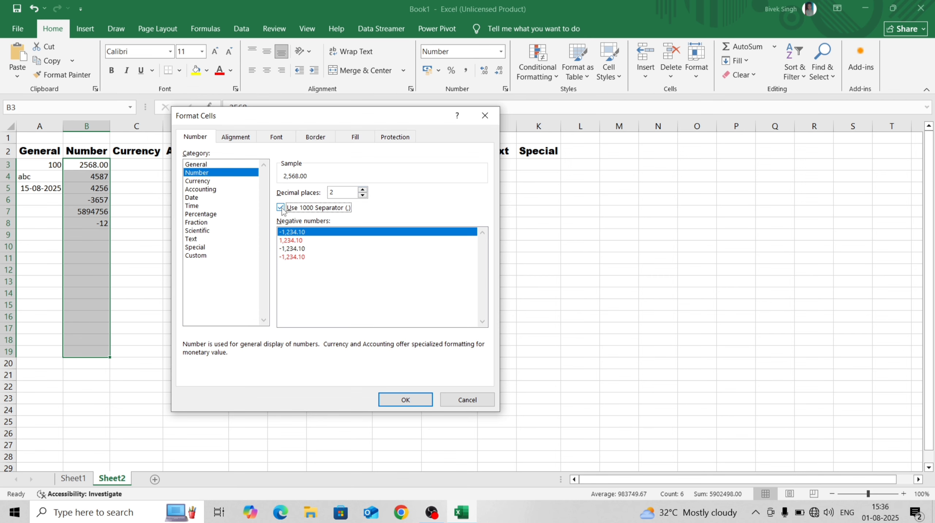
pyautogui.click(292, 241)
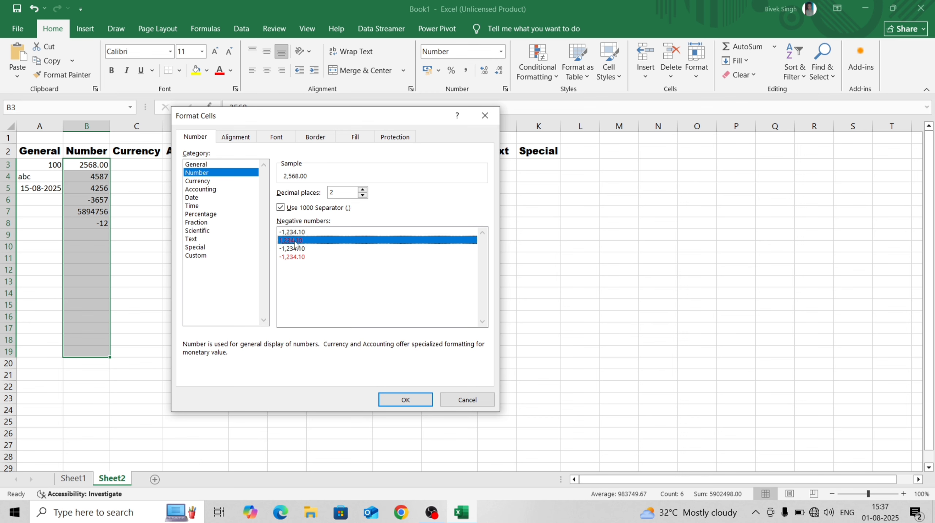
pyautogui.click(406, 399)
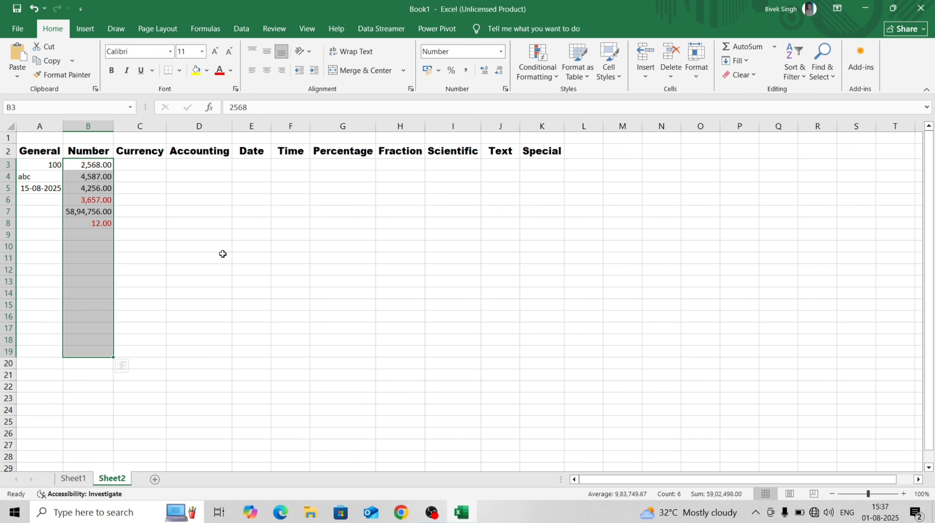
pyautogui.click(220, 256)
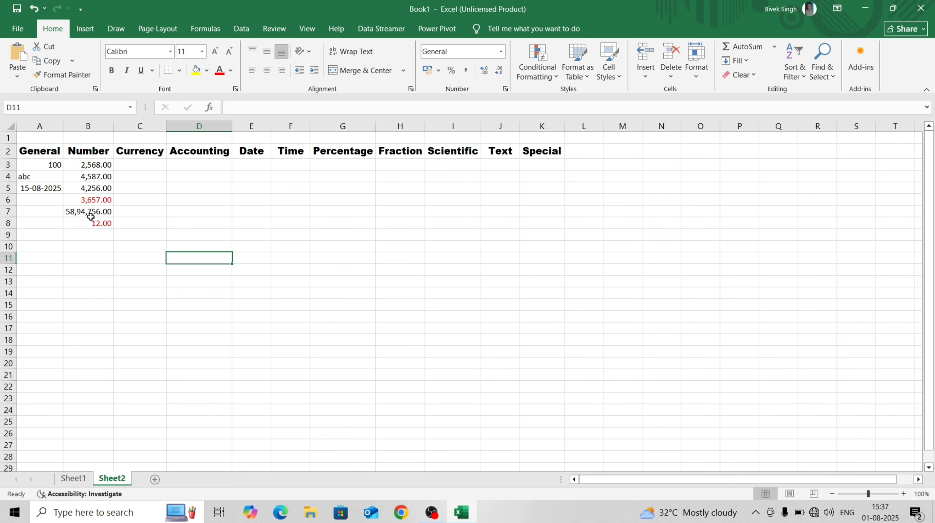
# Enter -58647 in B9 and check it picks up the Number format
pyautogui.click(88, 201)
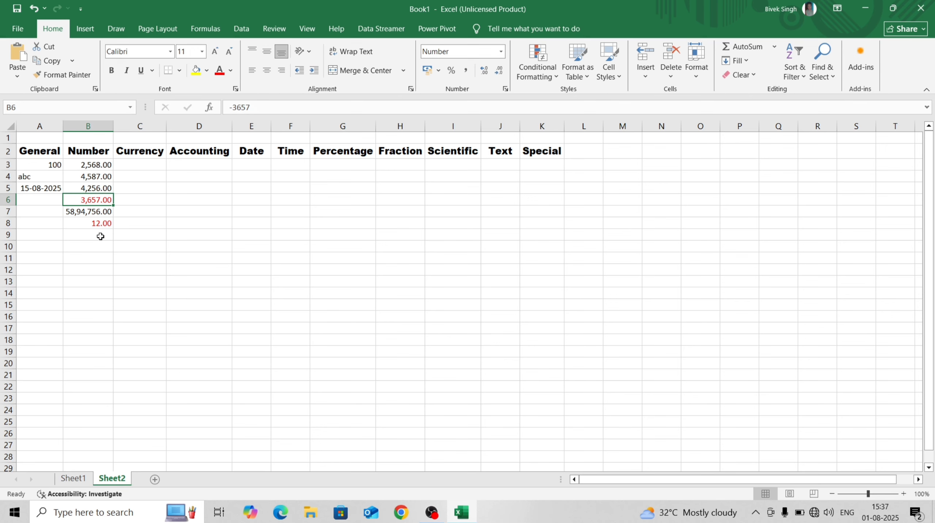
pyautogui.click(88, 350)
pyautogui.click(92, 285)
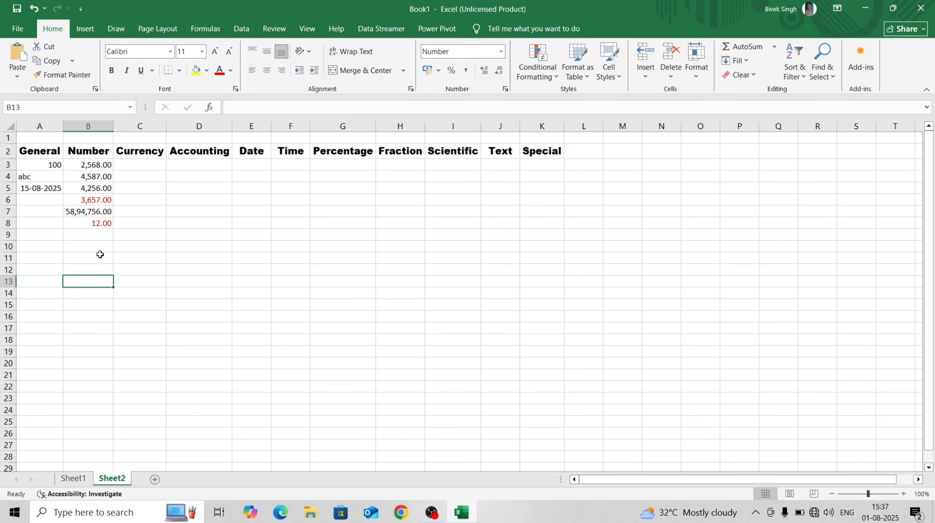
pyautogui.click(98, 256)
pyautogui.click(98, 238)
pyautogui.click(98, 251)
pyautogui.click(100, 236)
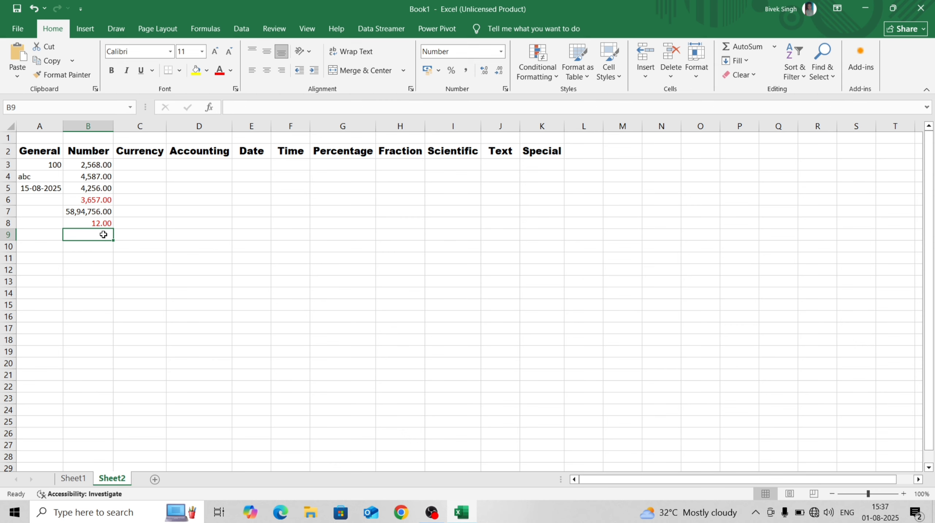
pyautogui.write('-58647')
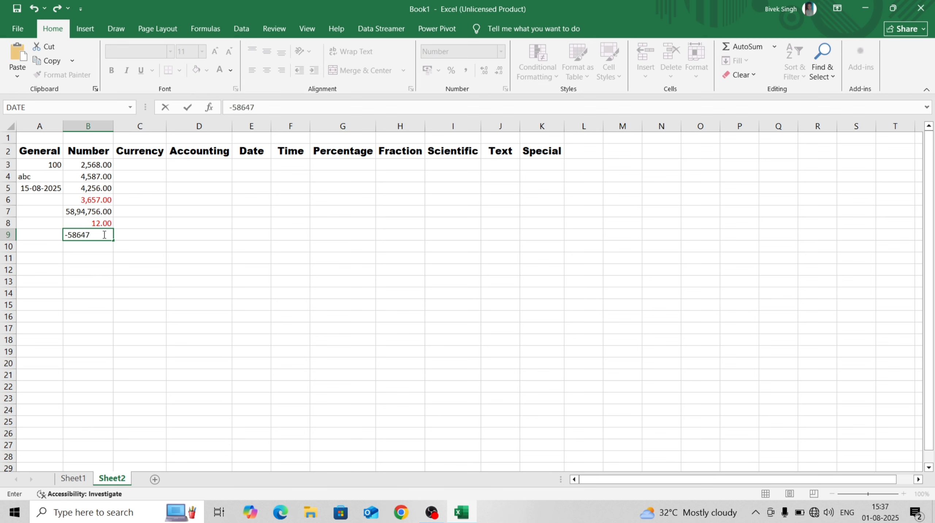
pyautogui.press('Return')
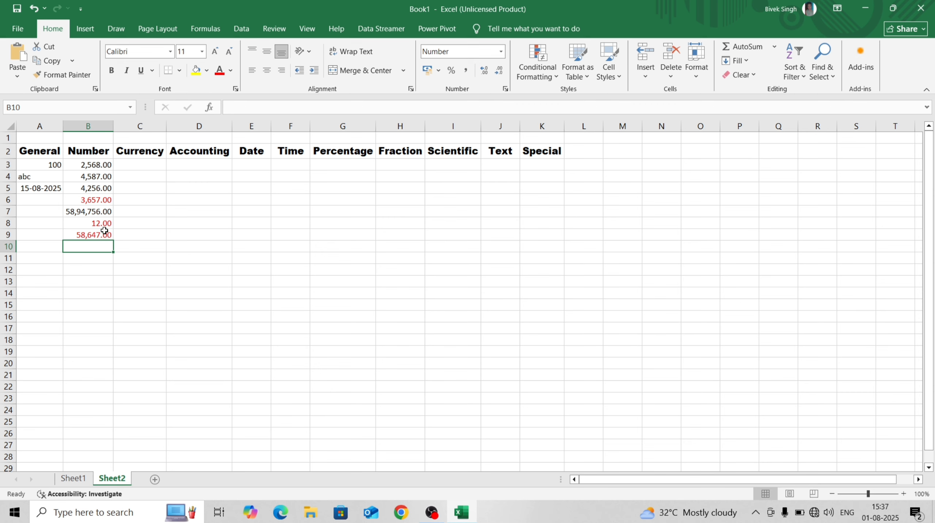
pyautogui.click(102, 236)
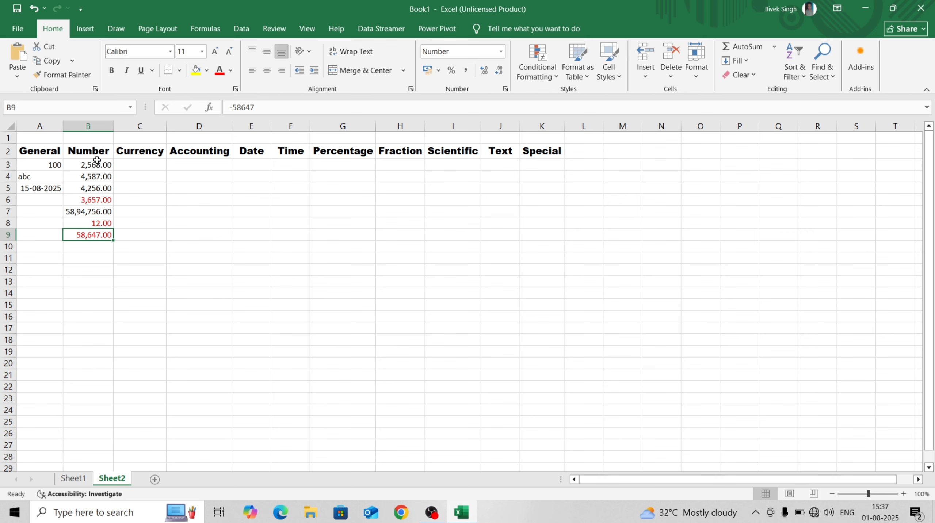
pyautogui.moveTo(96, 163); pyautogui.dragTo(108, 235)
pyautogui.click(133, 164)
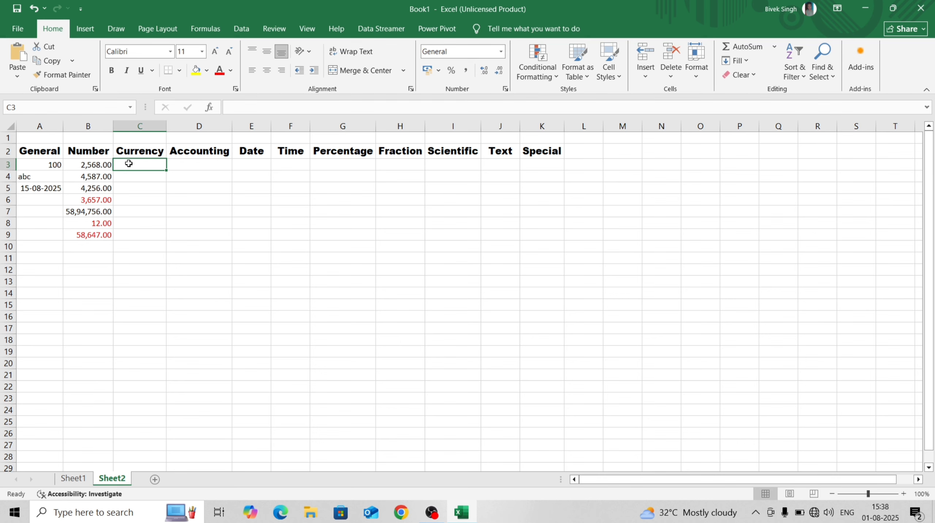
# Enter 100 and 200 into C3 and C4 under Currency
pyautogui.write('100')
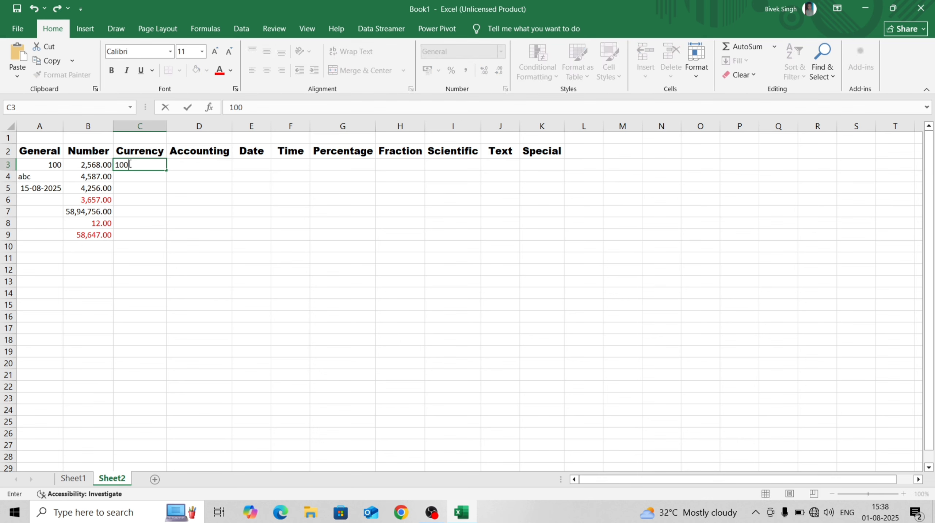
pyautogui.press('Return')
pyautogui.write('200')
pyautogui.press('Return')
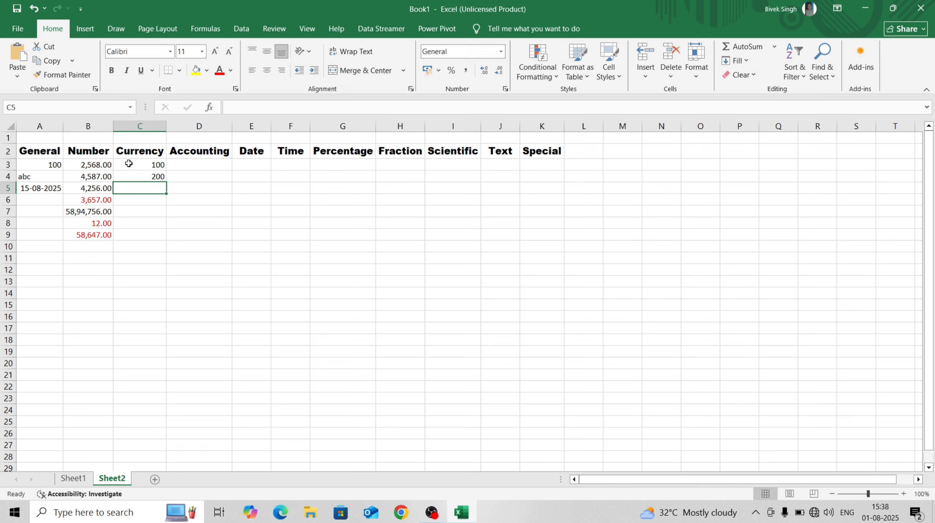
# Format C3 as Currency showing ₹100.00 and bring up its full currency settings
pyautogui.click(135, 163)
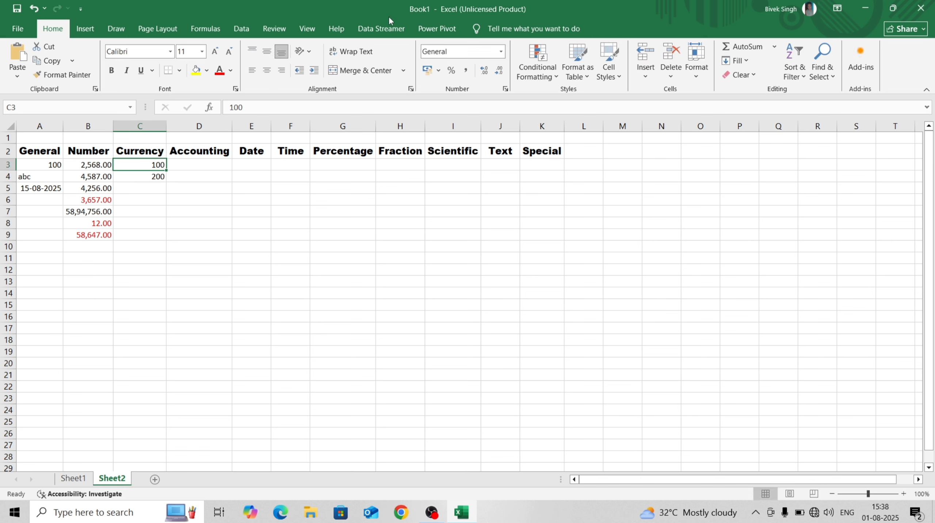
pyautogui.click(500, 51)
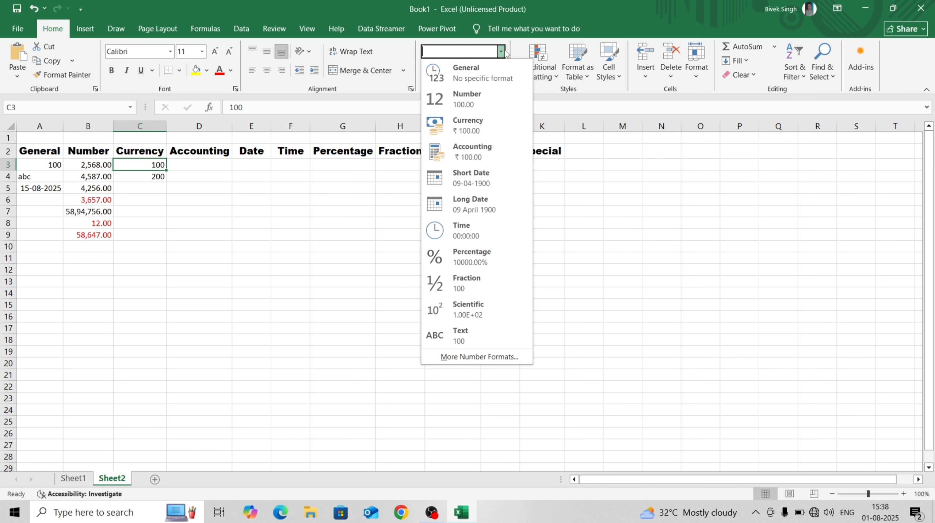
pyautogui.click(483, 127)
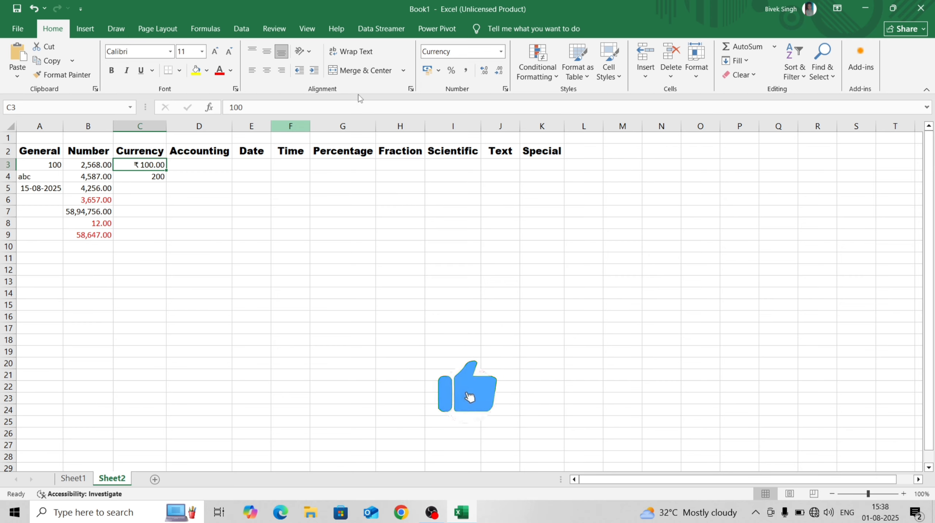
pyautogui.click(500, 51)
pyautogui.click(474, 356)
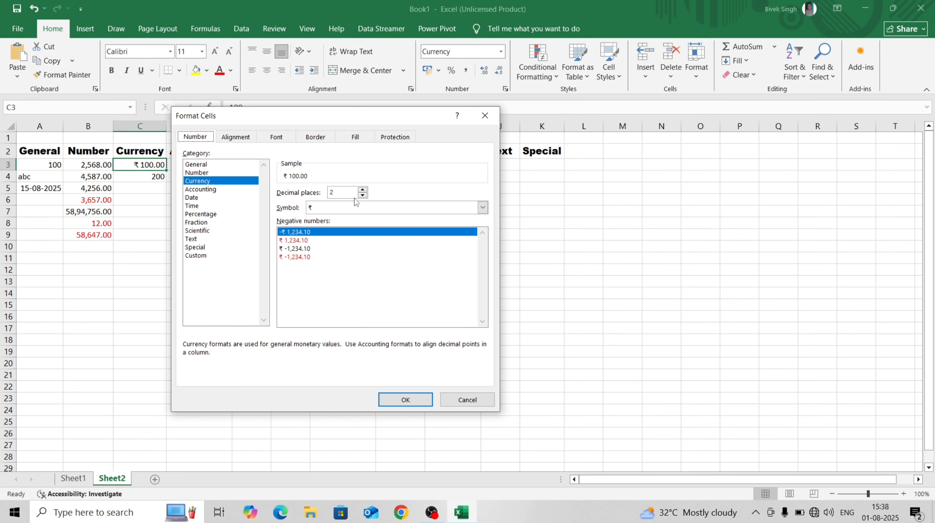
# Keep the ₹ symbol and choose the red ₹ -1,234.10 negative style for C3
pyautogui.click(483, 208)
pyautogui.scroll(-5, 404, 277)
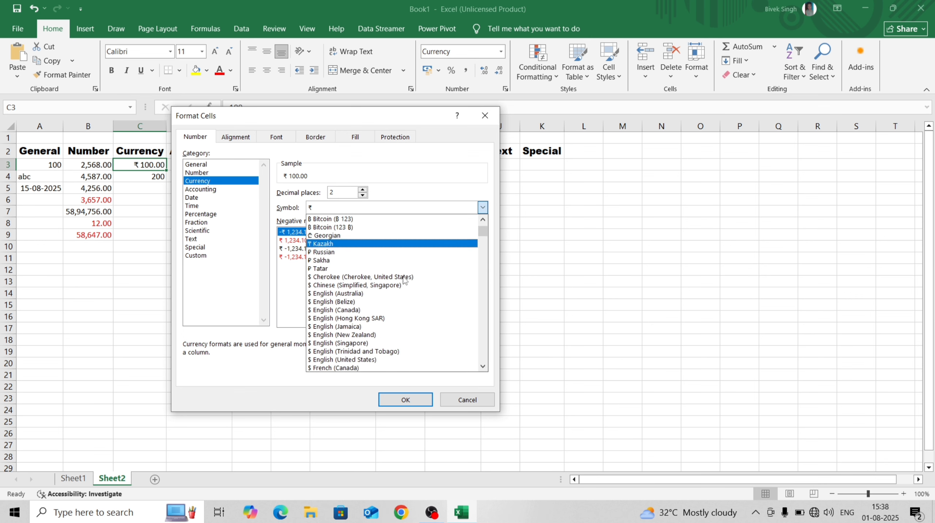
pyautogui.scroll(4, 404, 277)
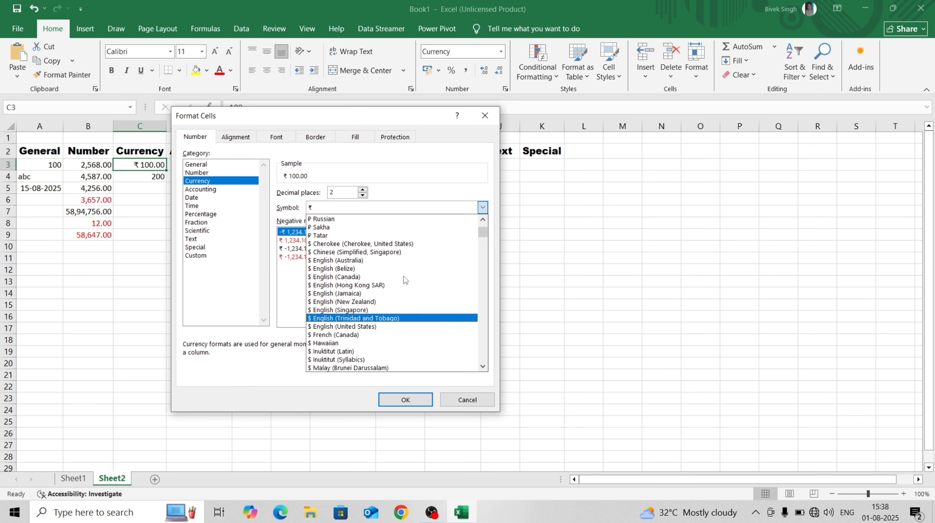
pyautogui.scroll(-6, 404, 275)
pyautogui.scroll(9, 408, 269)
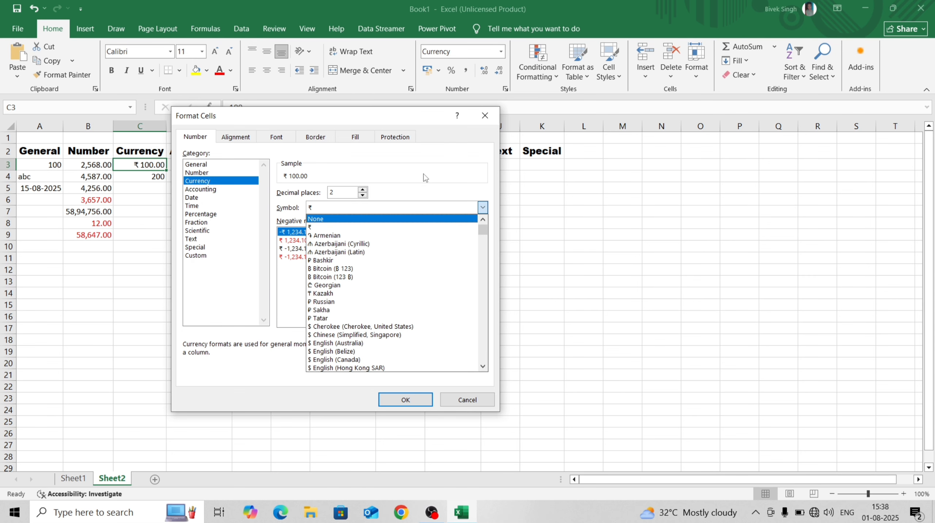
pyautogui.click(418, 190)
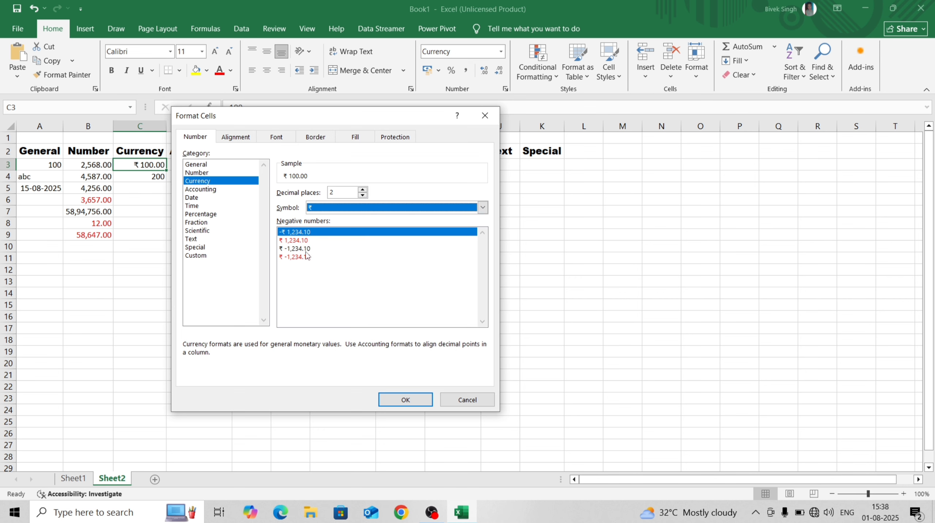
pyautogui.click(295, 250)
pyautogui.click(291, 240)
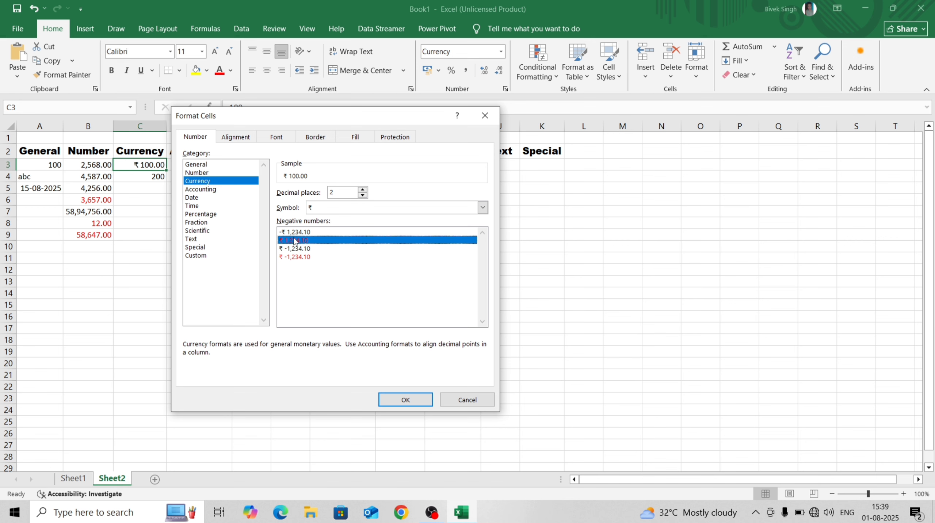
pyautogui.click(422, 401)
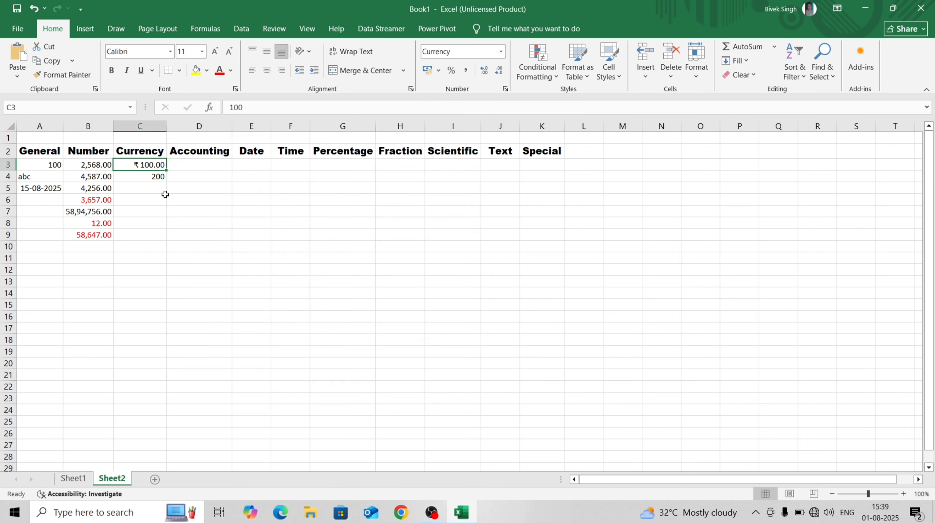
pyautogui.click(144, 188)
# Apply ₹ Currency with red negatives to C3:C19, making C4 show ₹200.00
pyautogui.moveTo(147, 165); pyautogui.dragTo(154, 351)
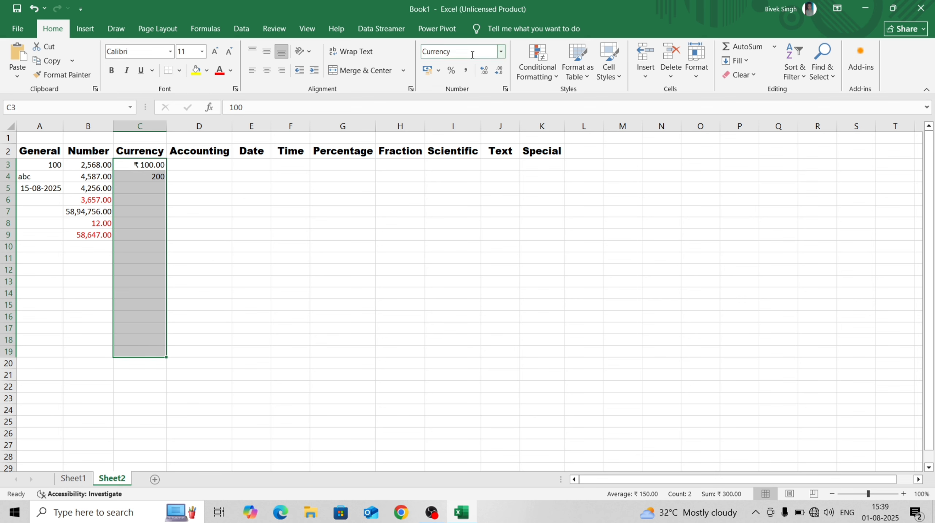
pyautogui.click(500, 52)
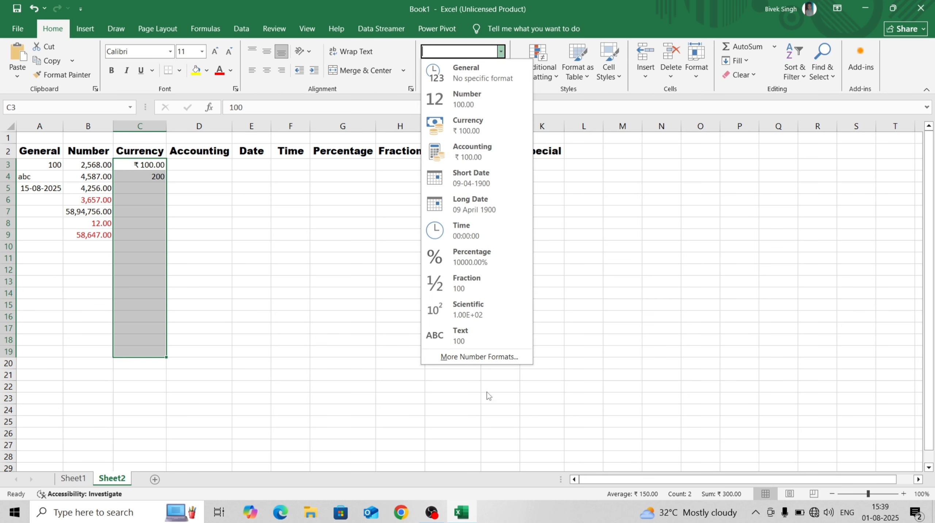
pyautogui.click(484, 354)
pyautogui.click(208, 180)
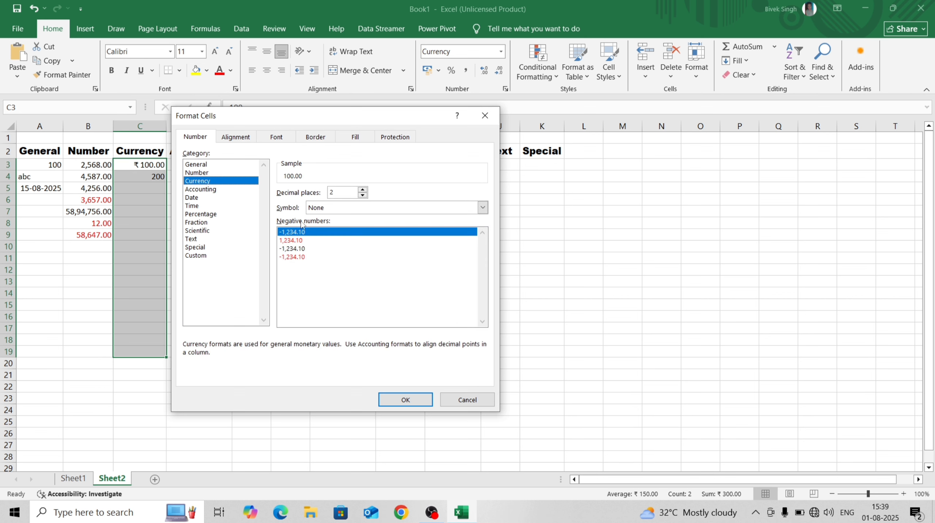
pyautogui.click(291, 241)
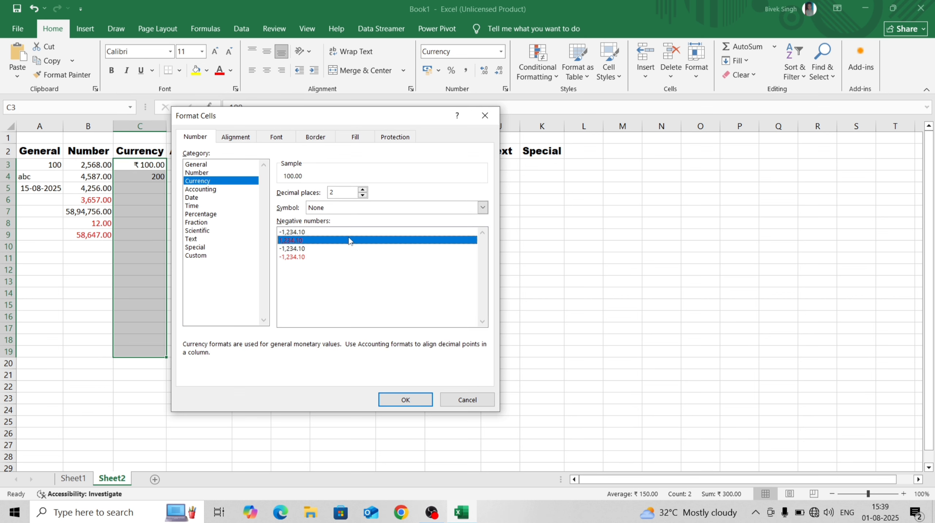
pyautogui.click(482, 207)
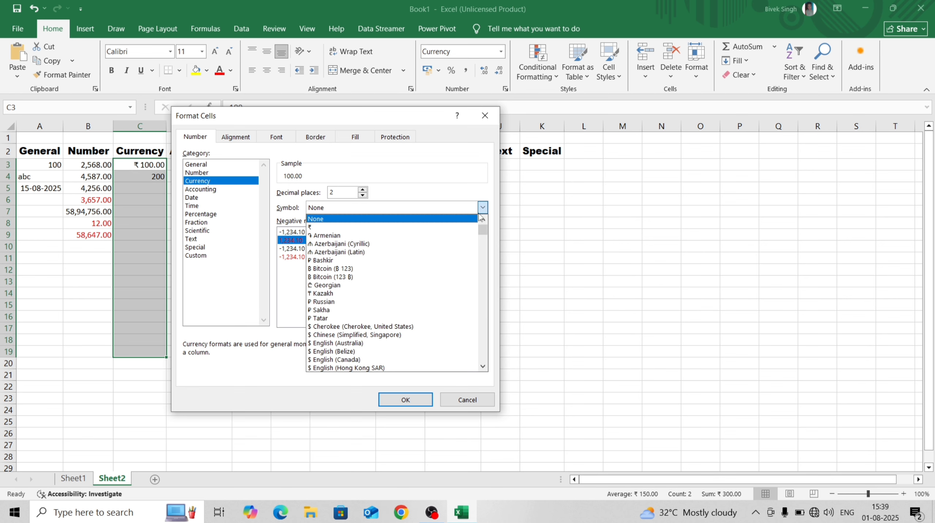
pyautogui.click(315, 227)
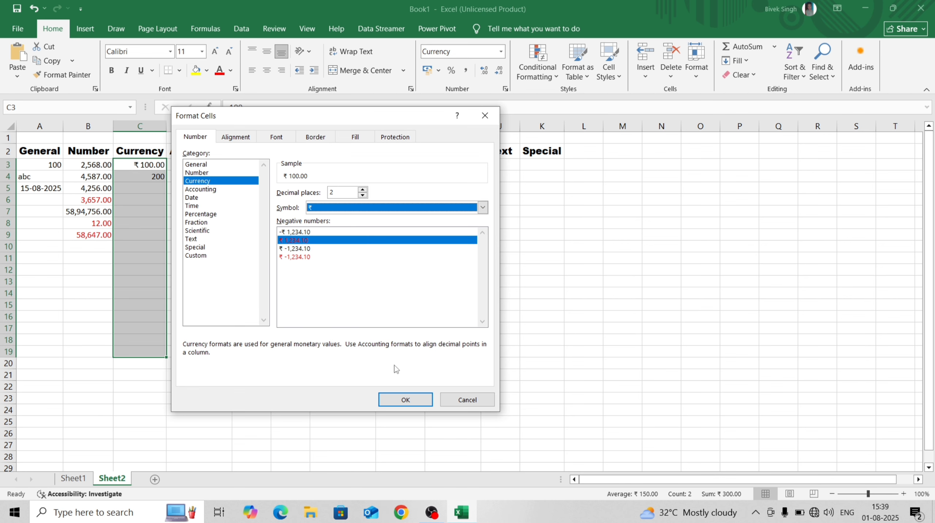
pyautogui.click(406, 400)
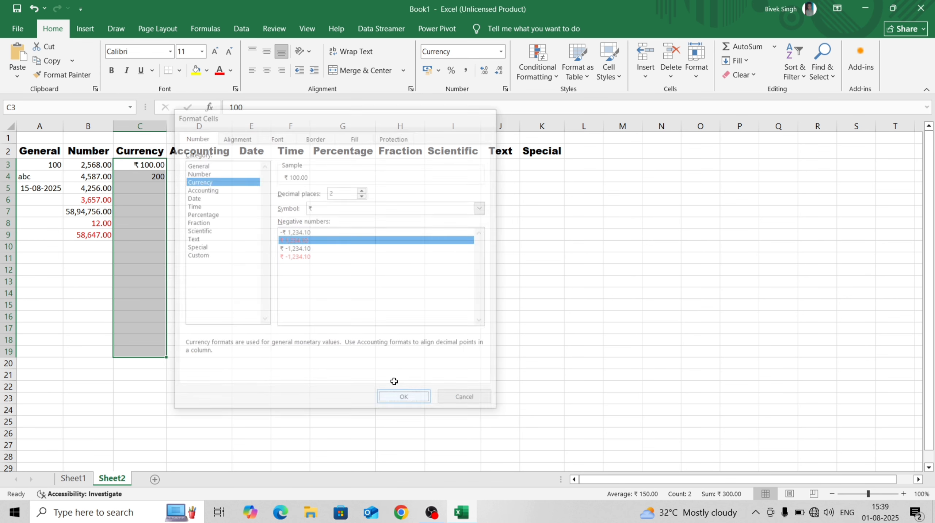
pyautogui.click(140, 186)
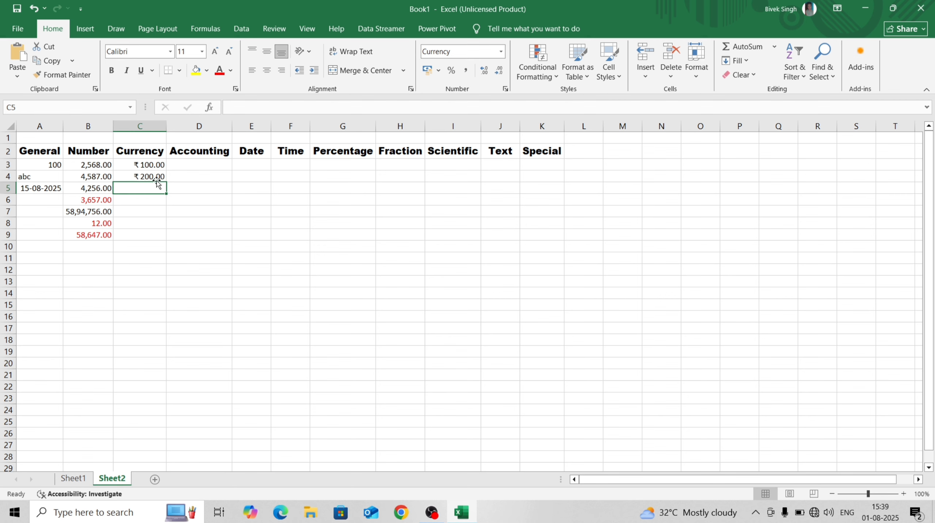
# Enter -1000, 859, -56 and 47581 into C5 through C8
pyautogui.write('-')
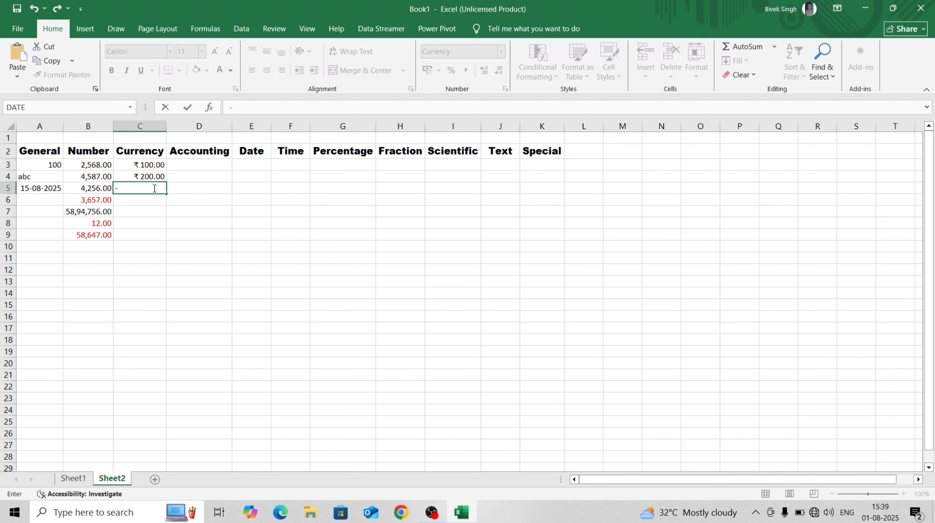
pyautogui.write('1000')
pyautogui.press('Return')
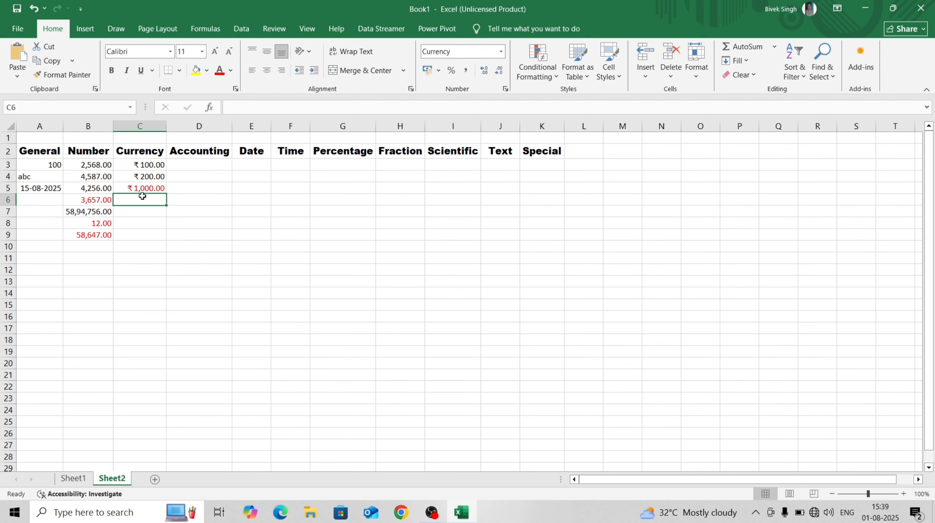
pyautogui.write('859')
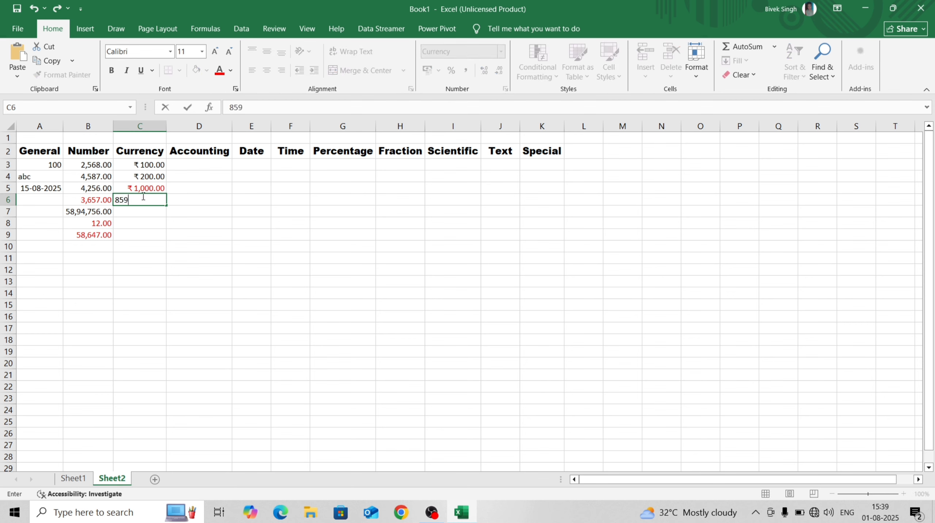
pyautogui.press('Return')
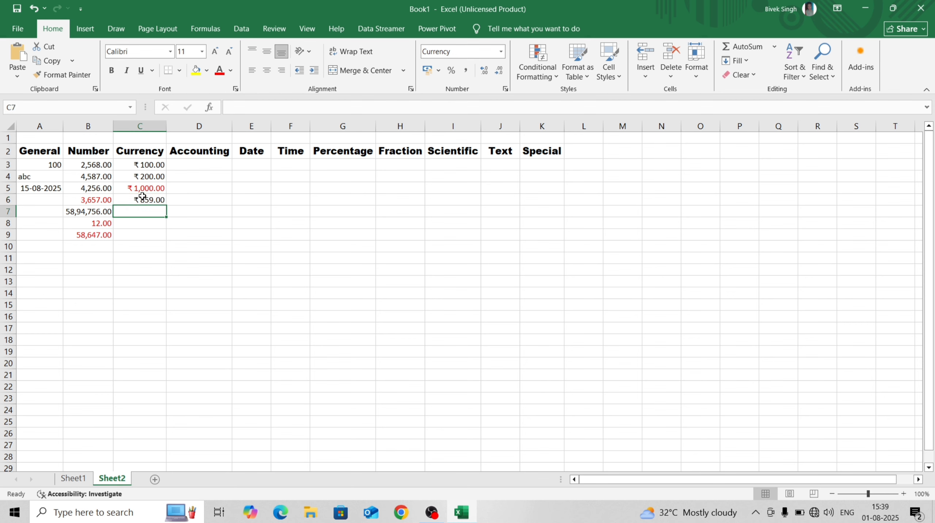
pyautogui.write('-56')
pyautogui.press('Return')
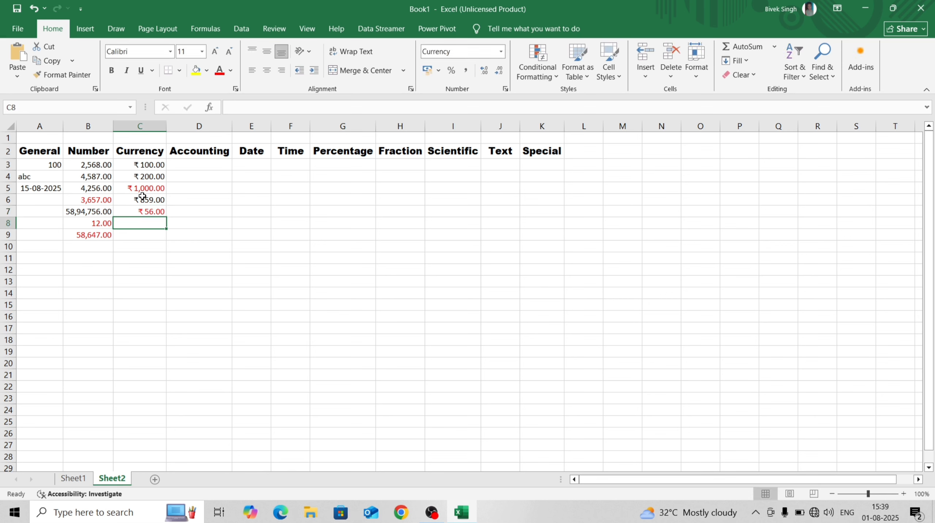
pyautogui.write('47581')
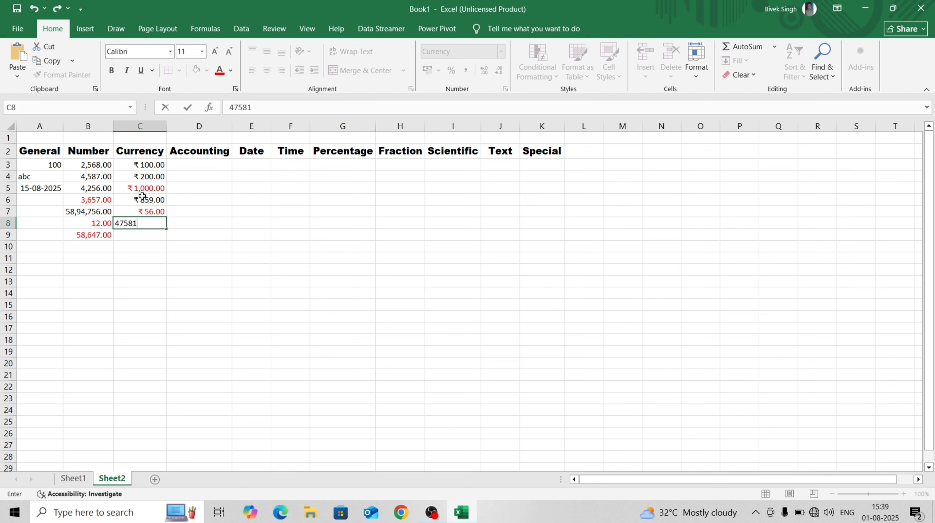
pyautogui.press('Return')
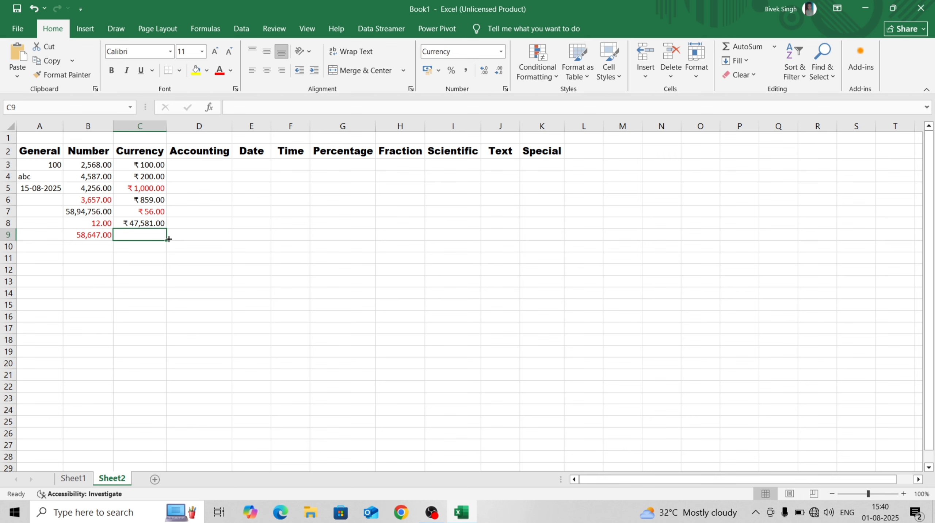
# Enter 100 and 200 into D3 and D4 under Accounting
pyautogui.moveTo(206, 164); pyautogui.dragTo(218, 225)
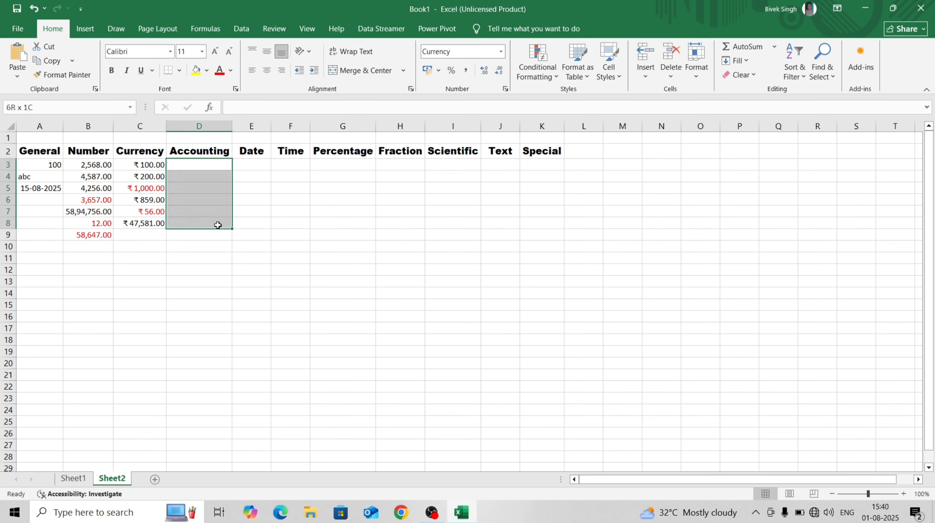
pyautogui.click(161, 167)
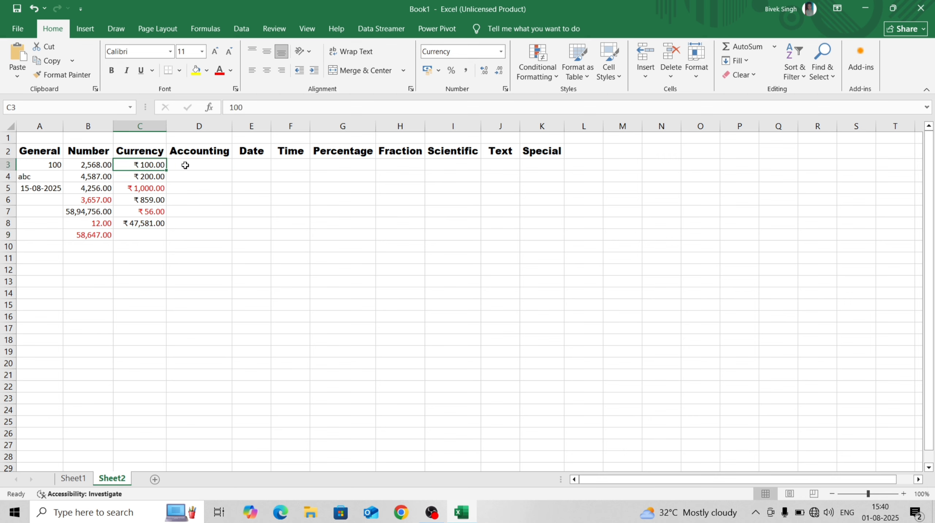
pyautogui.click(186, 165)
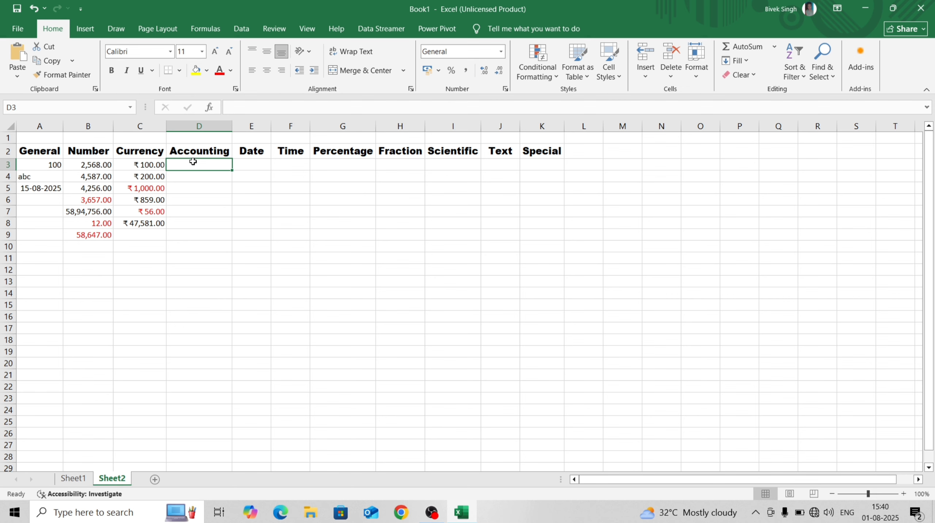
pyautogui.write('100')
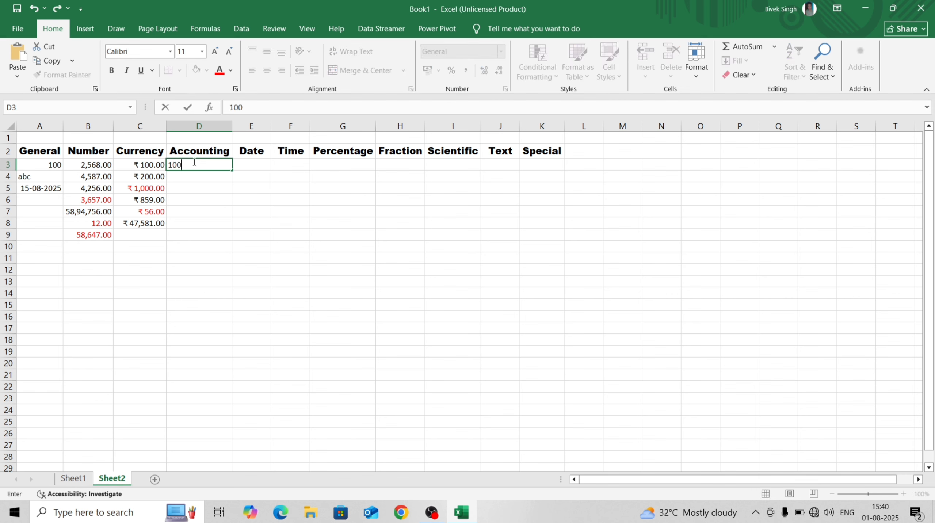
pyautogui.press('Return')
pyautogui.write('200')
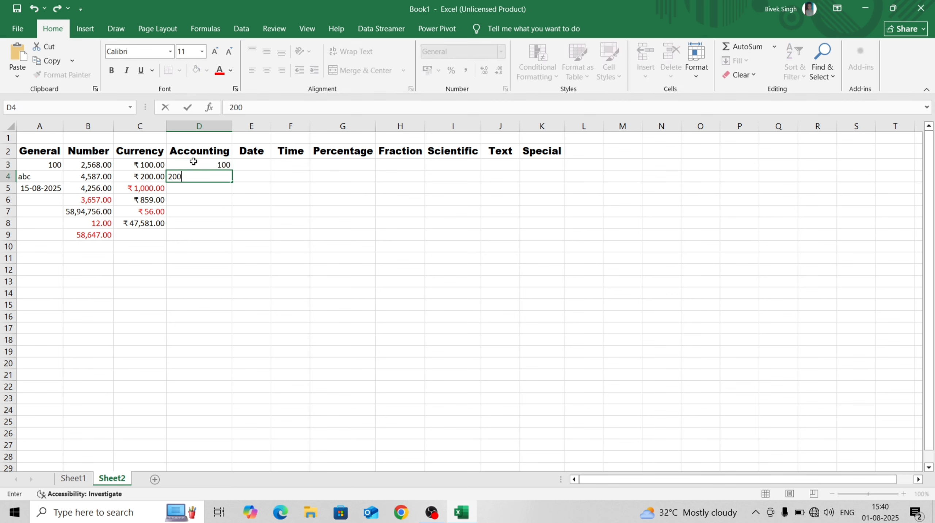
pyautogui.press('Return')
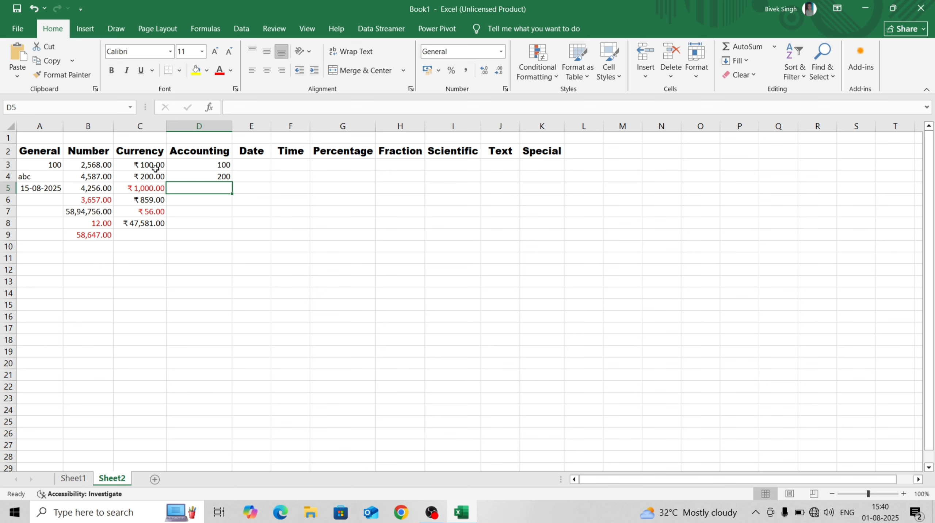
# Apply the Accounting format to D3:D4, showing ₹ 100.00 and ₹ 200.00
pyautogui.click(207, 165)
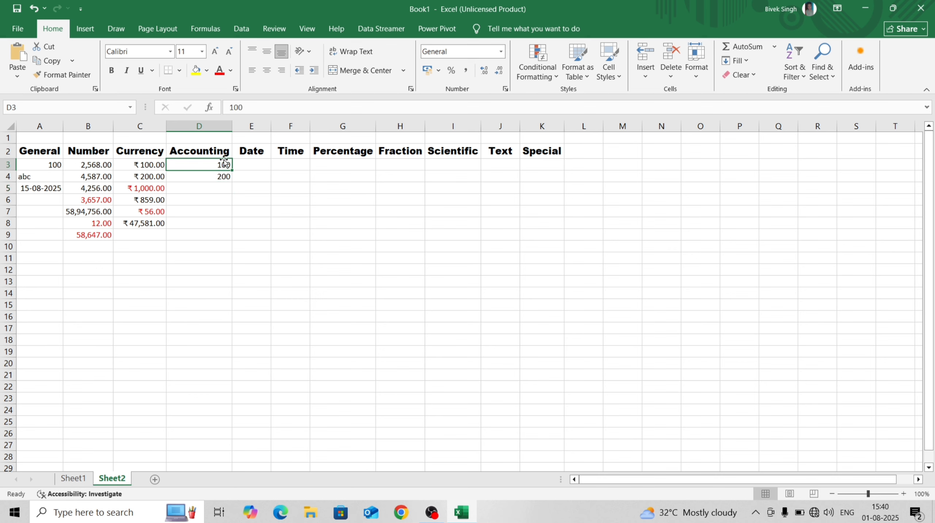
pyautogui.moveTo(213, 170); pyautogui.dragTo(218, 179)
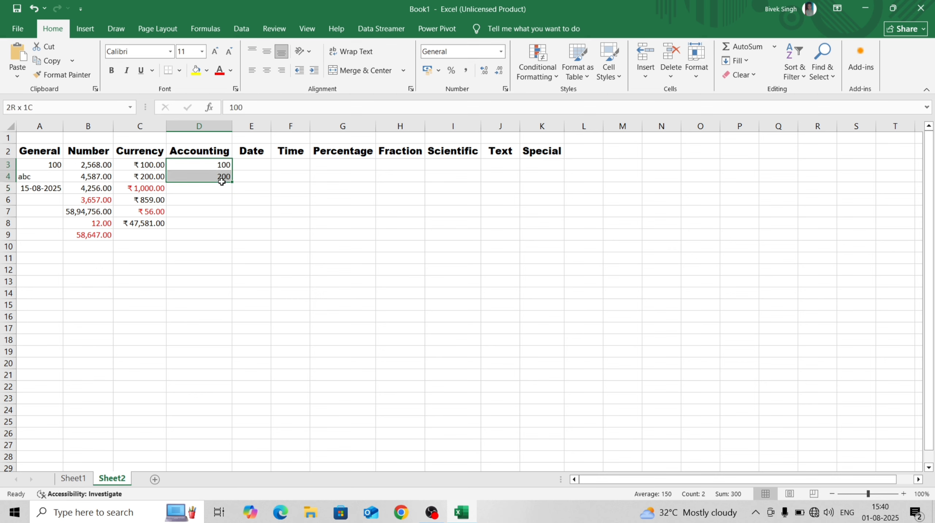
pyautogui.click(502, 53)
pyautogui.click(472, 356)
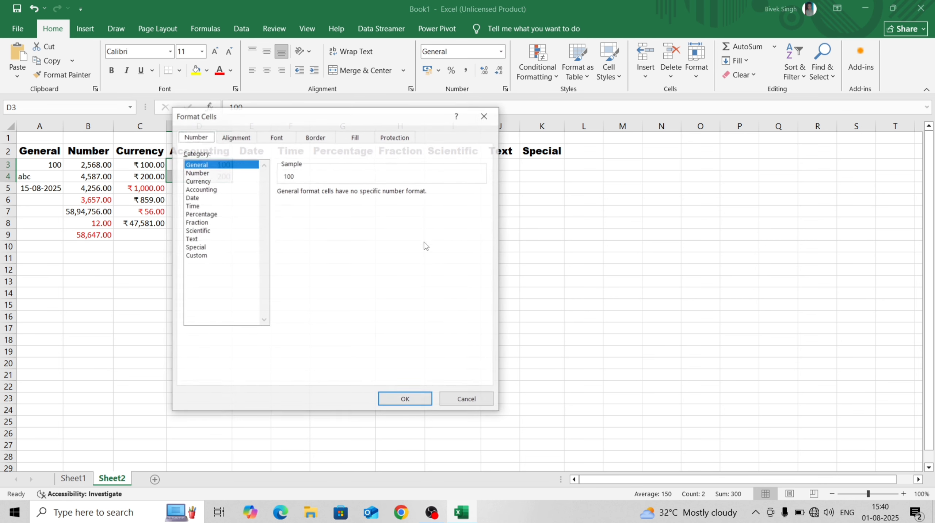
pyautogui.click(197, 189)
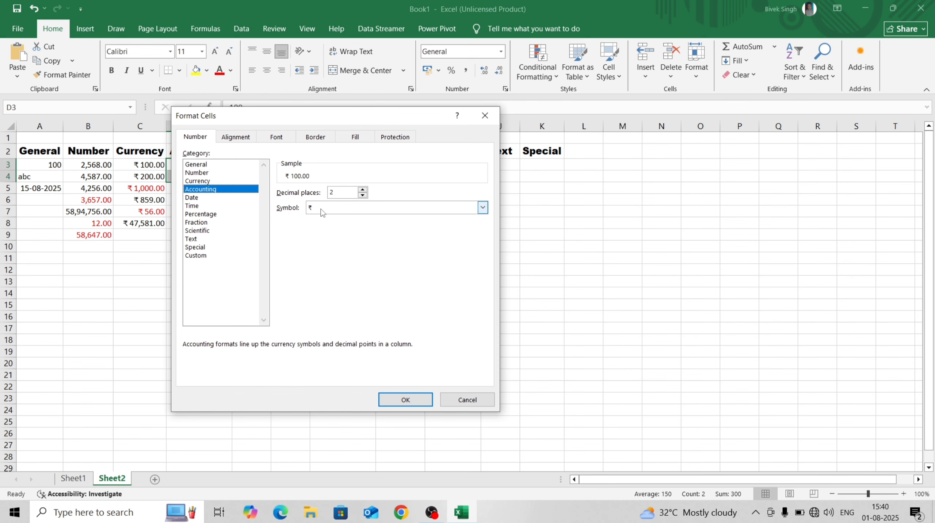
pyautogui.click(401, 401)
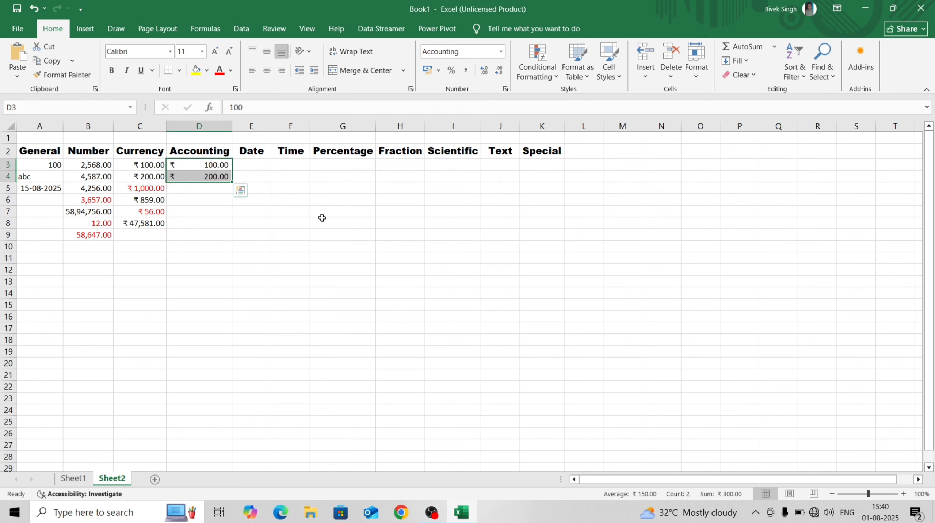
pyautogui.click(322, 214)
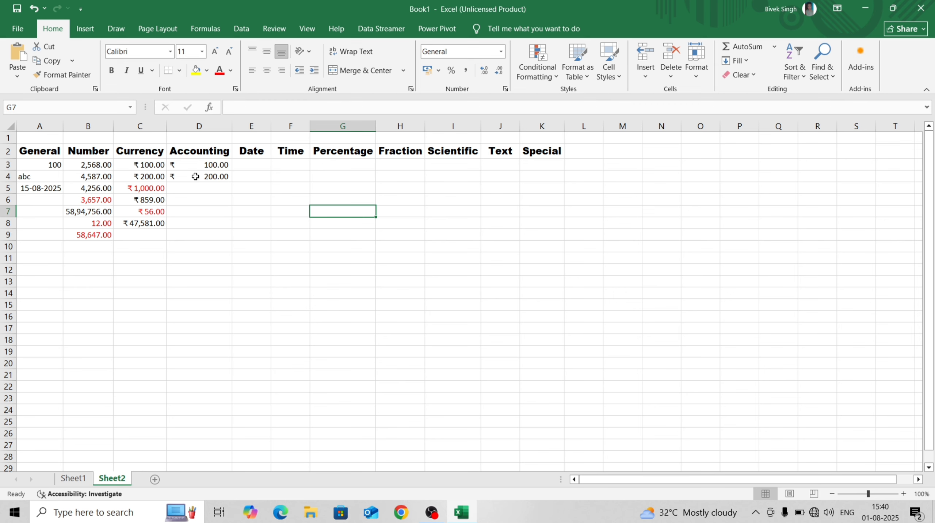
pyautogui.click(501, 50)
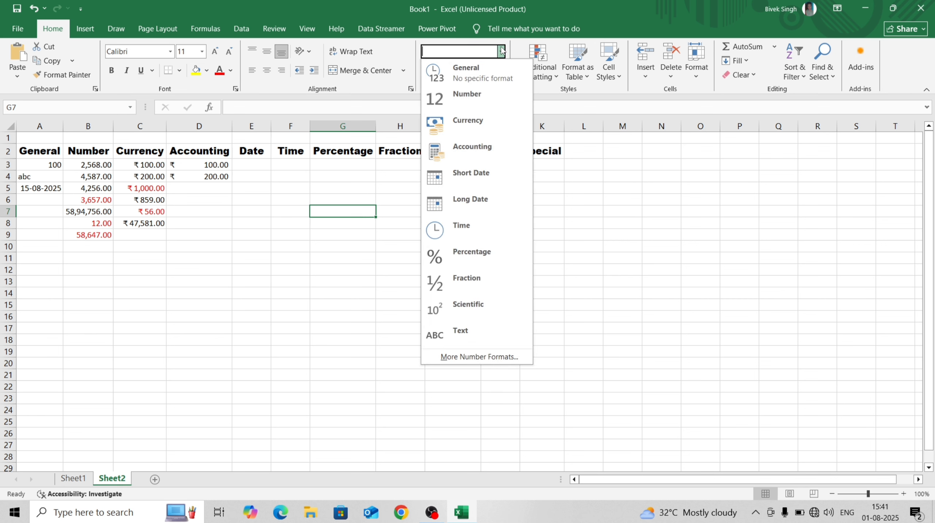
pyautogui.click(249, 234)
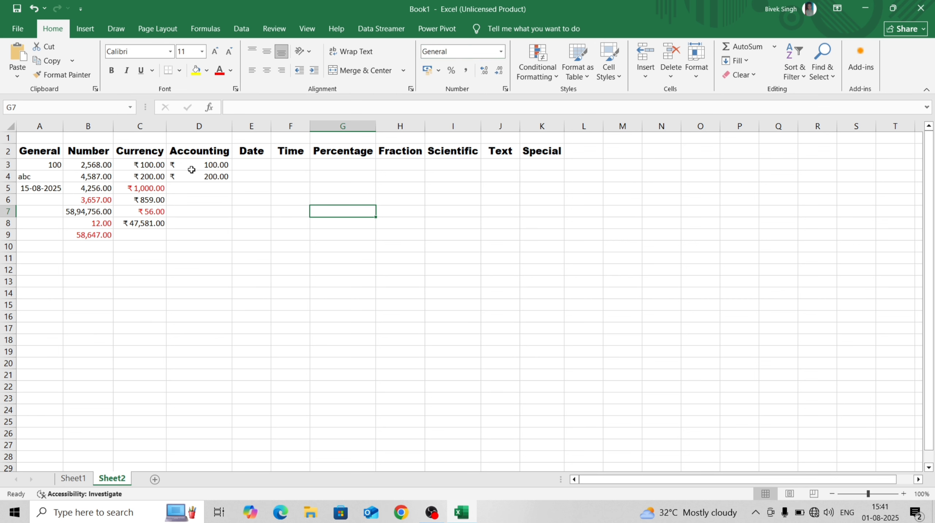
# Enter 0 in C9 (shown as ₹0.00) and 0 in D5
pyautogui.click(159, 234)
pyautogui.write('0')
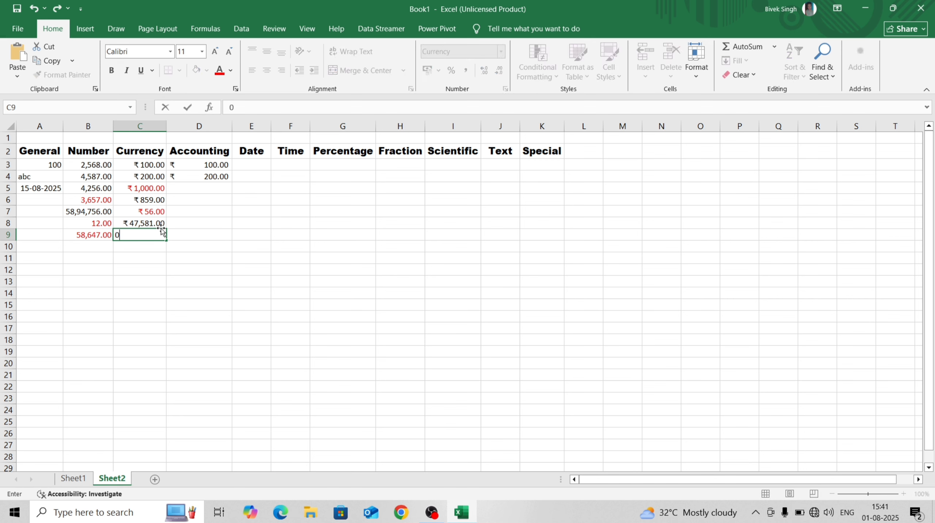
pyautogui.press('Return')
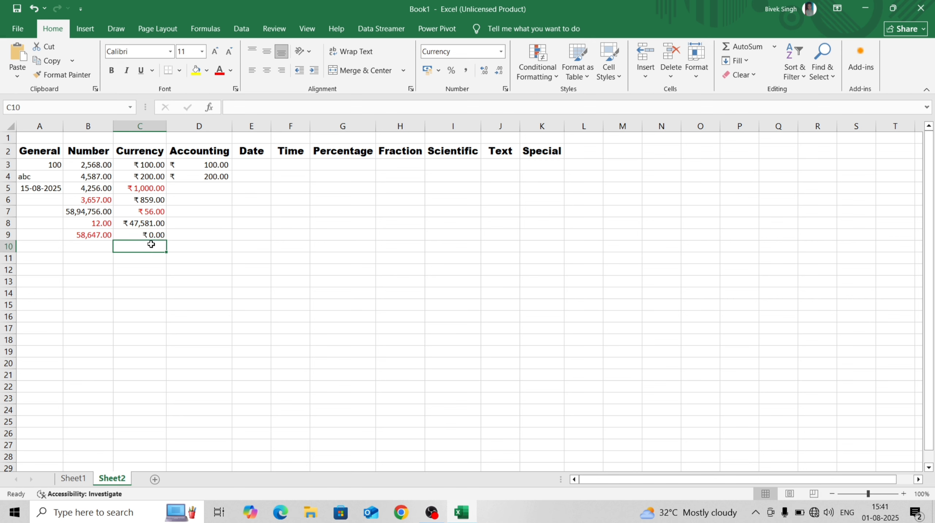
pyautogui.click(200, 184)
pyautogui.write('0')
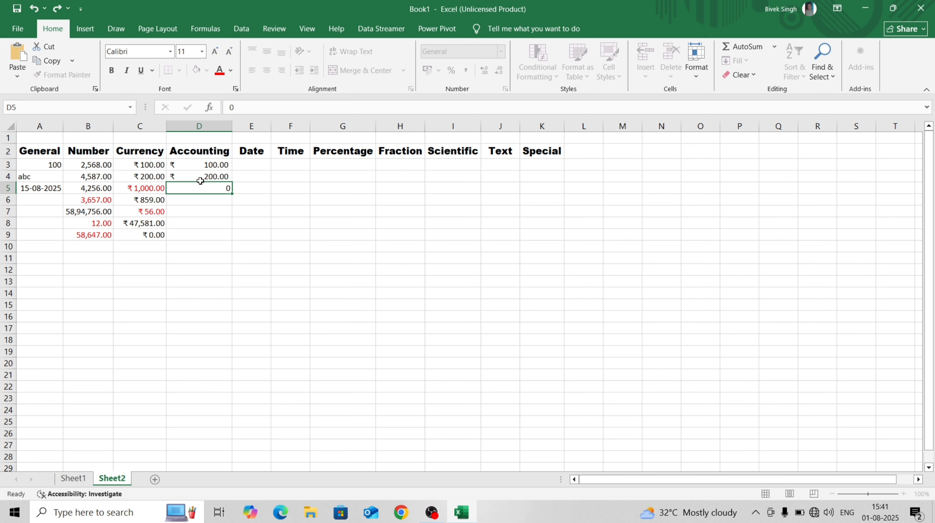
pyautogui.press('Return')
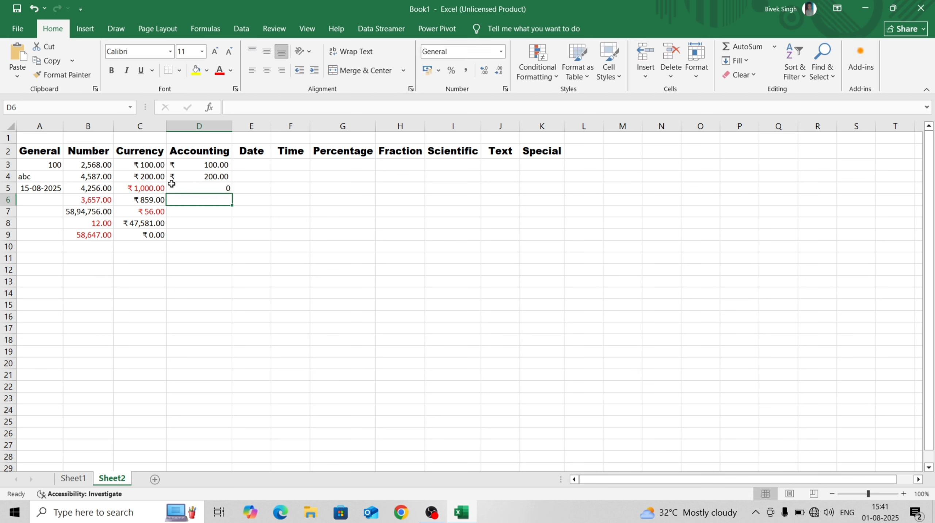
pyautogui.click(209, 186)
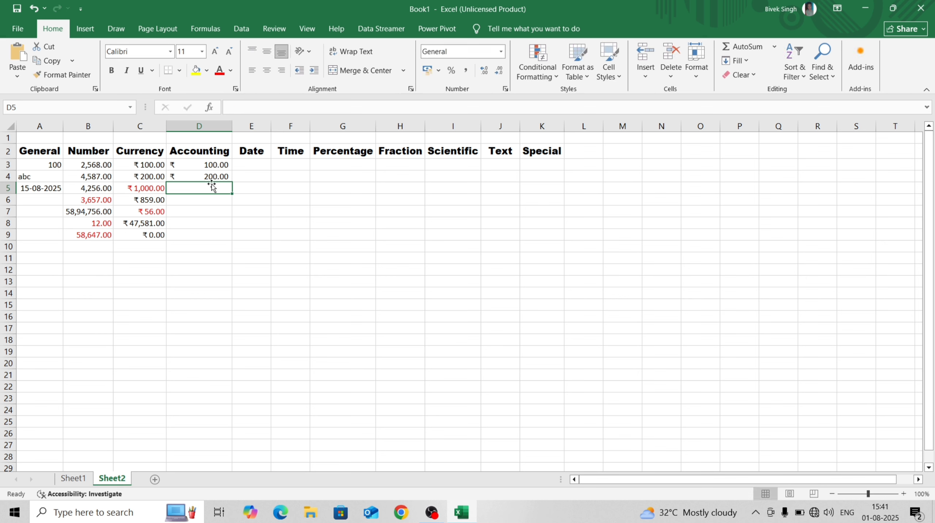
# Apply the Accounting format with the ₹ symbol and 2 decimals to D3:D17
pyautogui.moveTo(212, 187)
pyautogui.mouseDown()
pyautogui.moveTo(217, 234)
pyautogui.moveTo(222, 190)
pyautogui.mouseUp()
pyautogui.moveTo(216, 165); pyautogui.dragTo(222, 350)
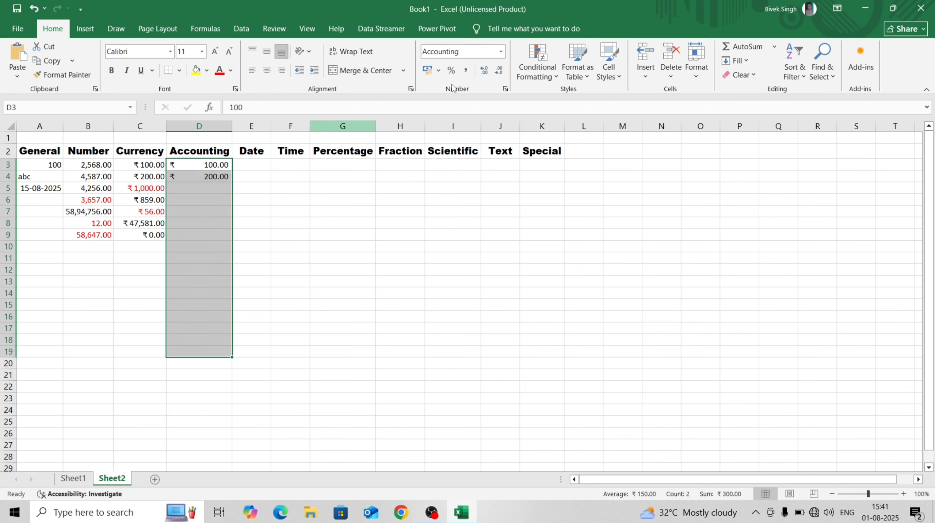
pyautogui.click(500, 52)
pyautogui.click(456, 357)
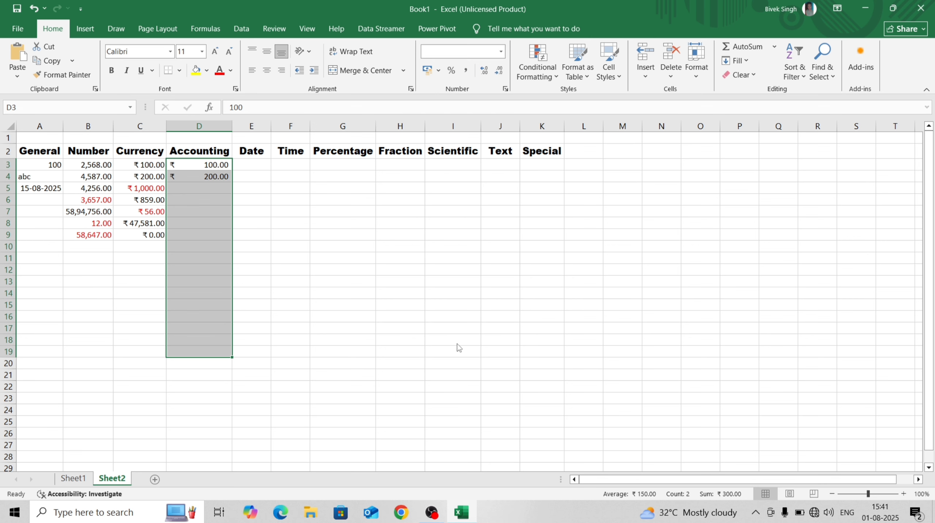
pyautogui.click(206, 190)
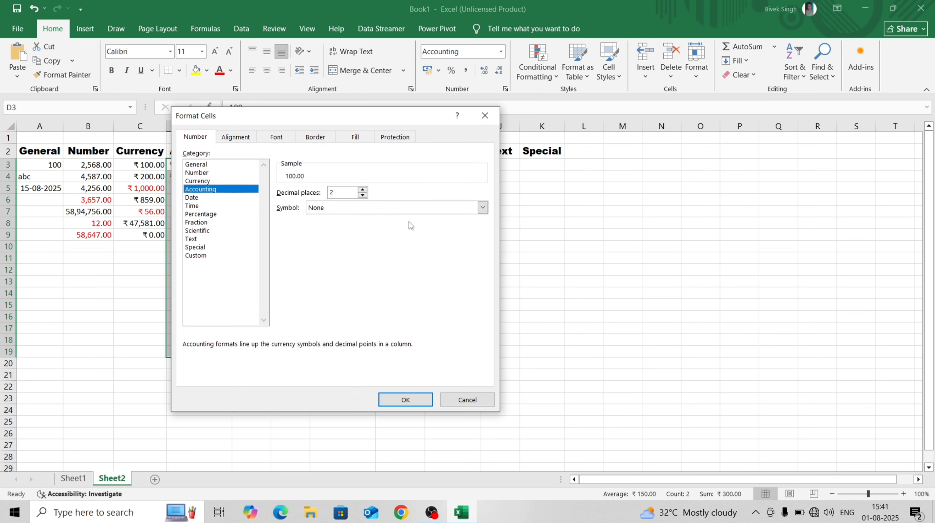
pyautogui.click(482, 209)
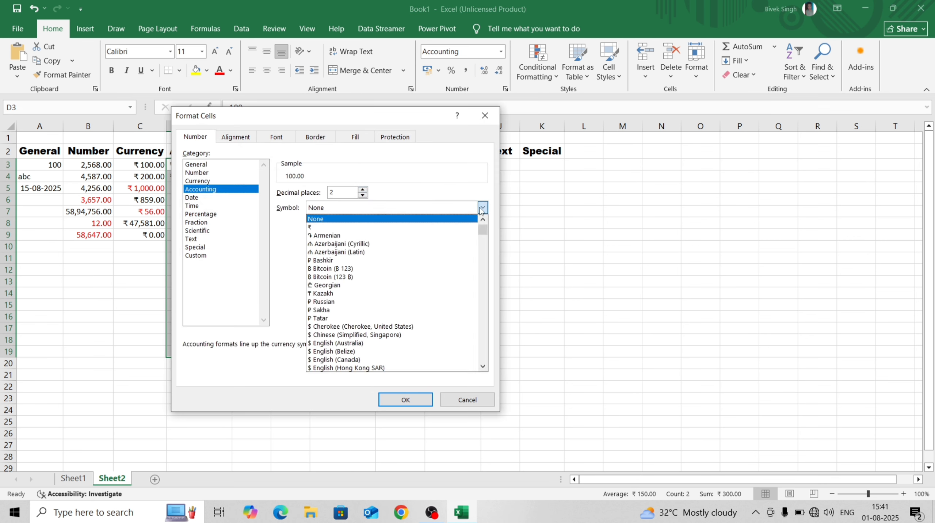
pyautogui.click(423, 231)
pyautogui.click(424, 406)
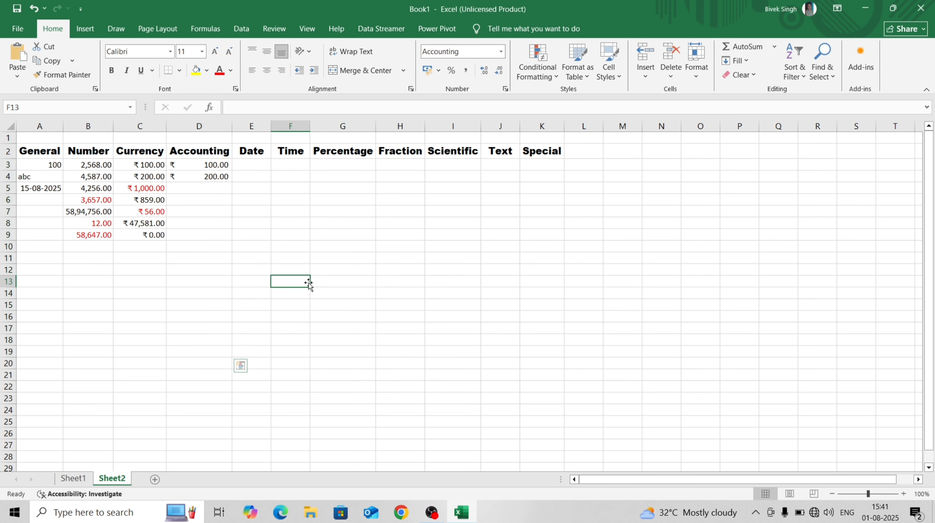
pyautogui.click(212, 189)
# Enter 0 in D5 so it displays as ₹ -
pyautogui.click(163, 235)
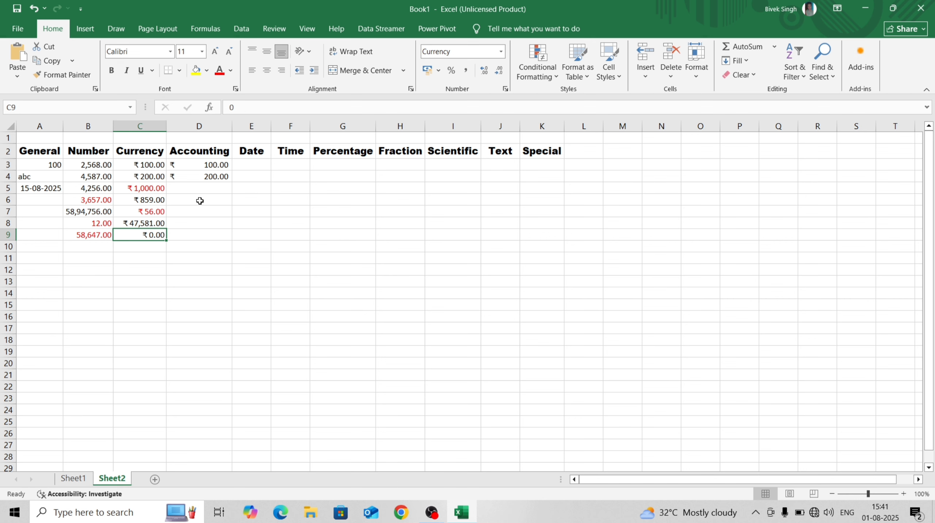
pyautogui.click(208, 190)
pyautogui.write('0')
pyautogui.press('Return')
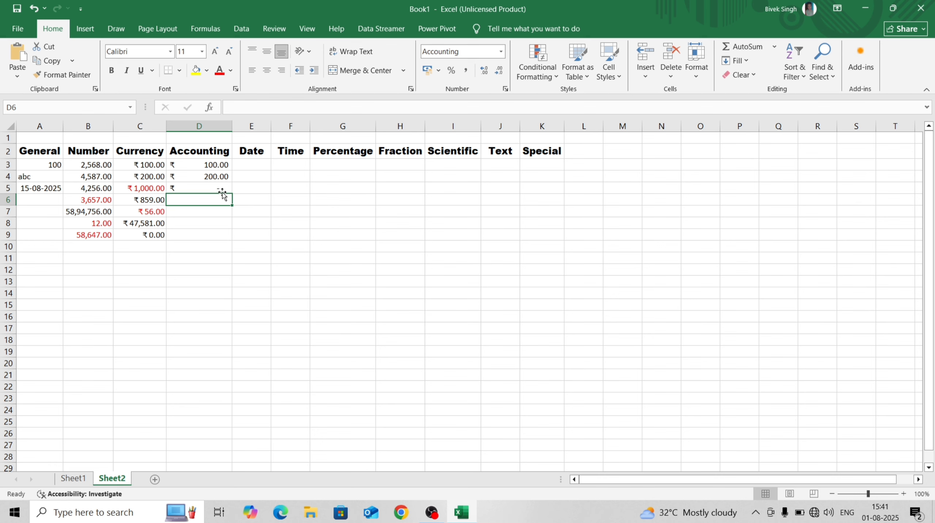
# Enter 15200, 14856 and 78,952 in D6:D8 as Accounting amounts
pyautogui.click(154, 236)
pyautogui.click(199, 187)
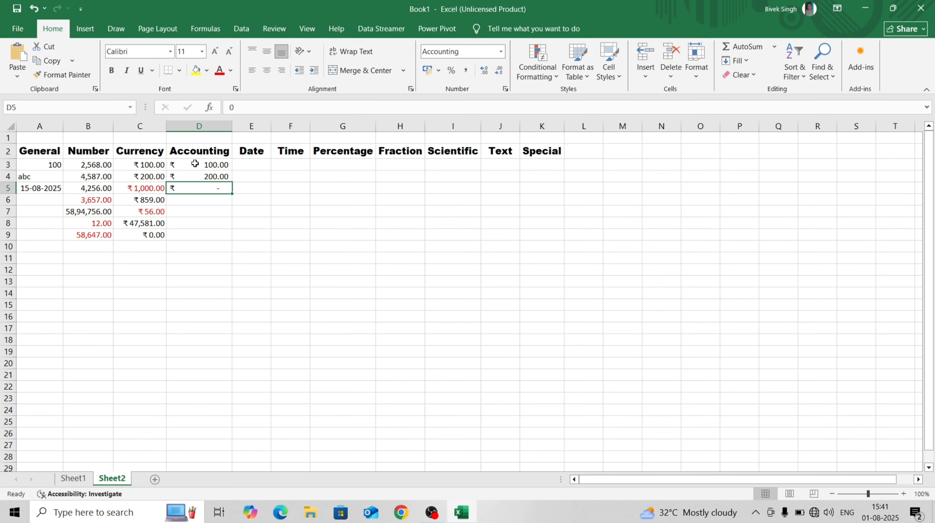
pyautogui.click(186, 202)
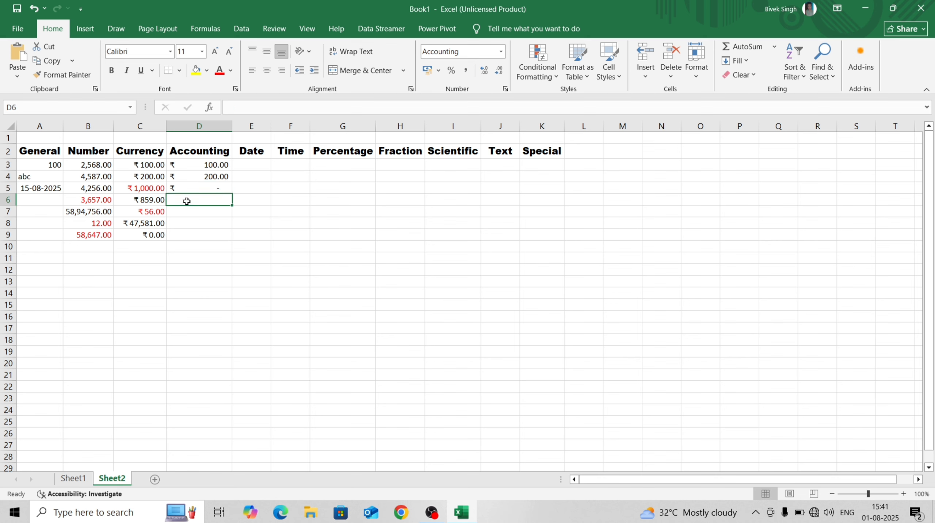
pyautogui.write('15200')
pyautogui.press('Return')
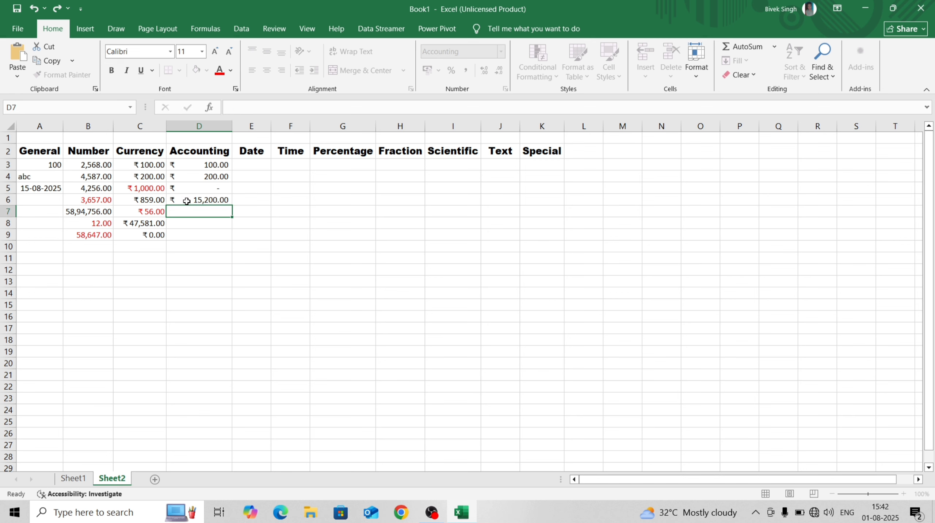
pyautogui.write('14856')
pyautogui.press('Return')
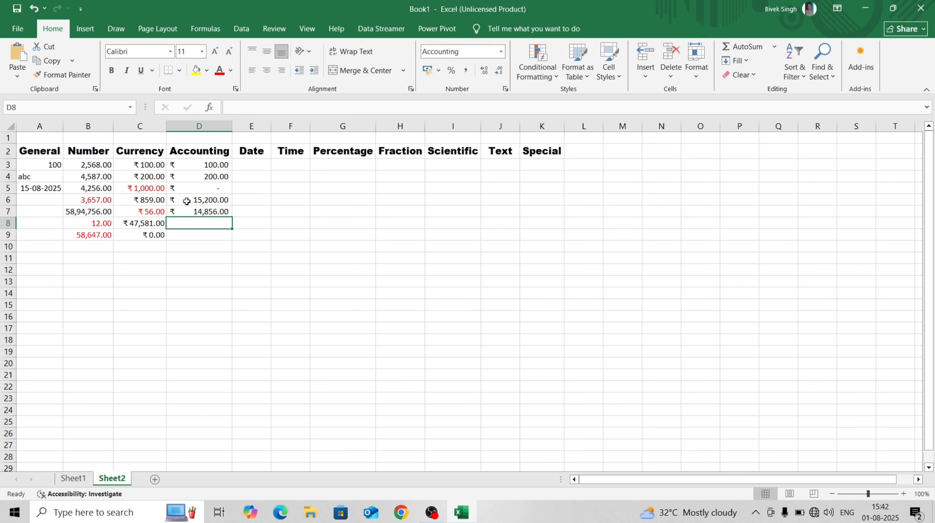
pyautogui.write('78,952')
pyautogui.press('Return')
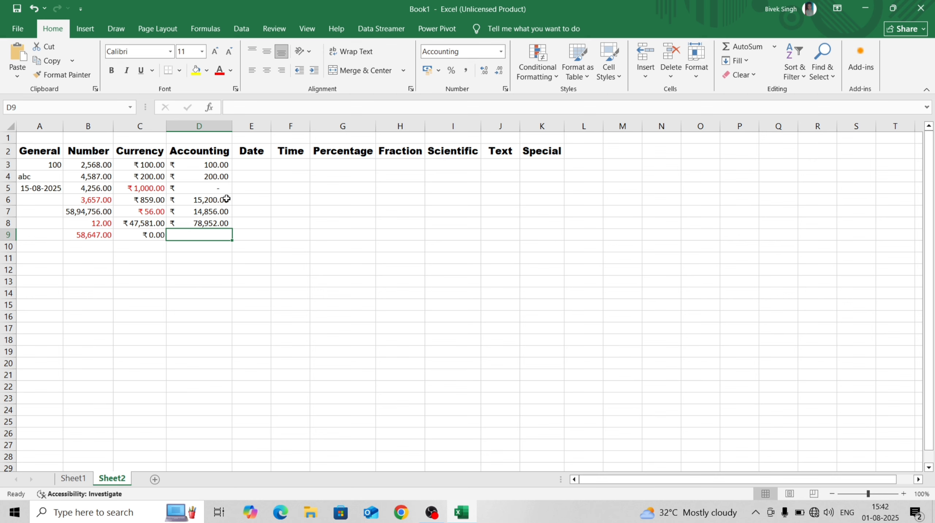
# Select the Date cells E3:E19 and apply a quick date format
pyautogui.click(249, 161)
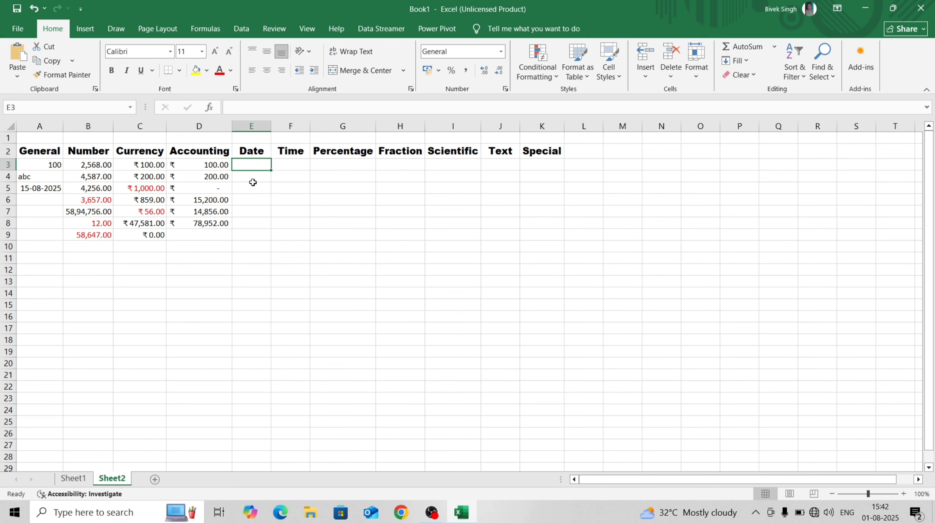
pyautogui.click(50, 187)
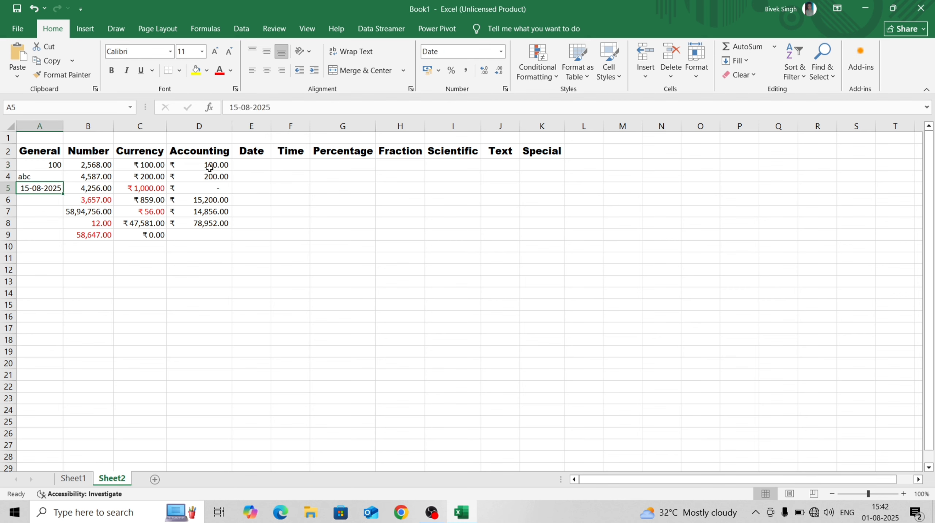
pyautogui.click(263, 163)
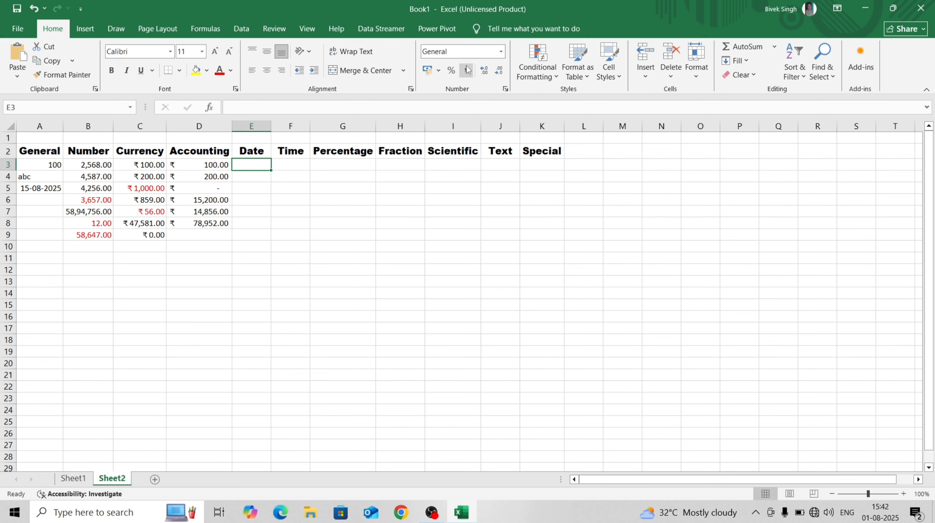
pyautogui.moveTo(256, 165); pyautogui.dragTo(258, 350)
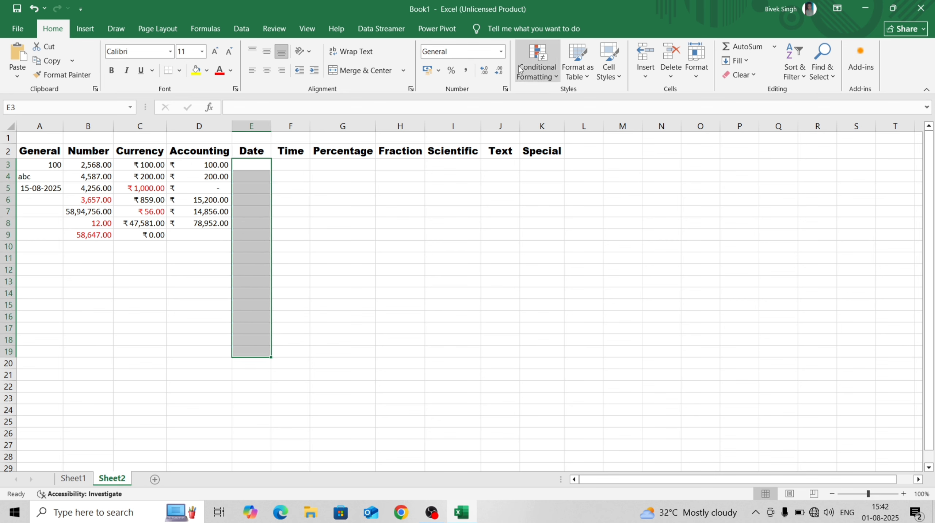
pyautogui.click(501, 52)
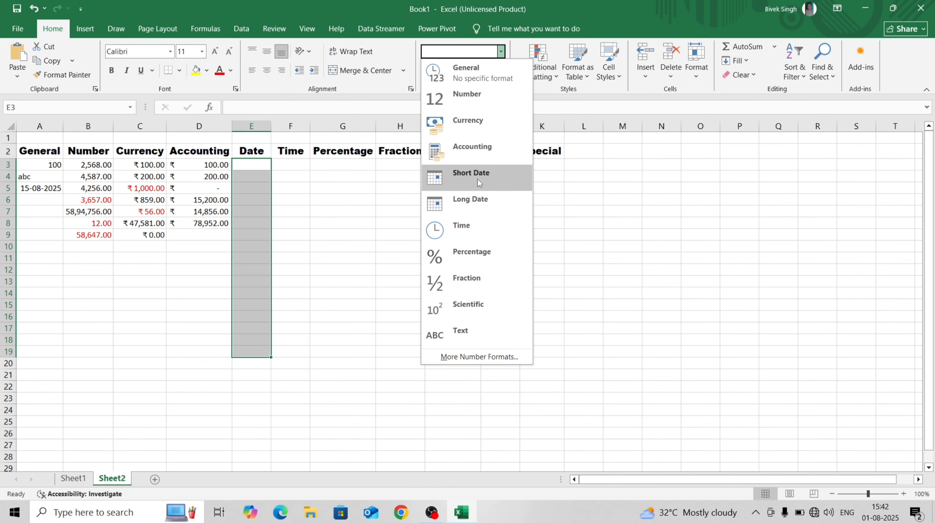
pyautogui.click(477, 199)
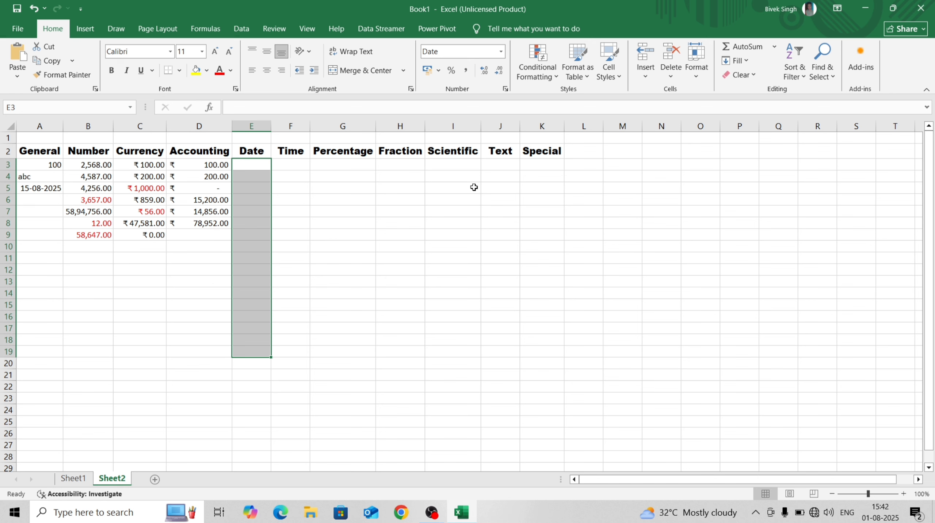
# Change E3:E19 to the long date style 'Wednesday, 14 March, 2012'
pyautogui.click(500, 52)
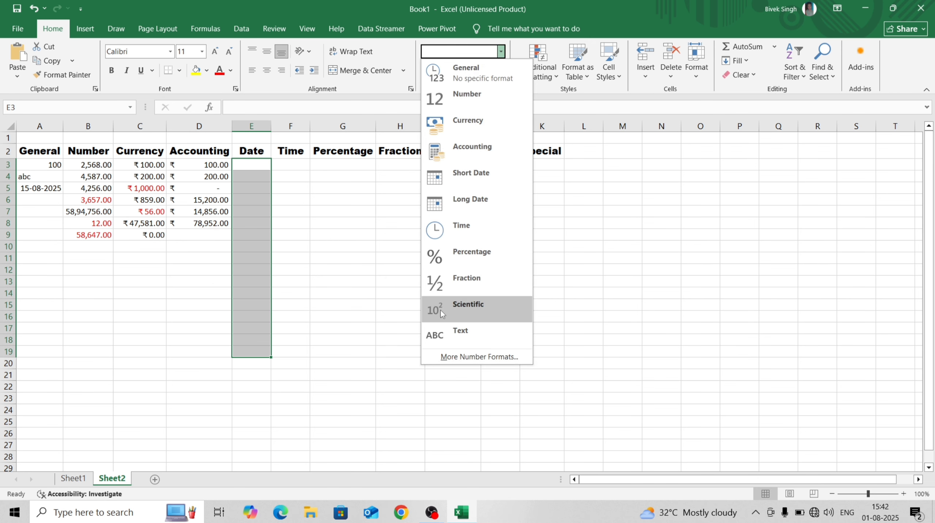
pyautogui.click(465, 356)
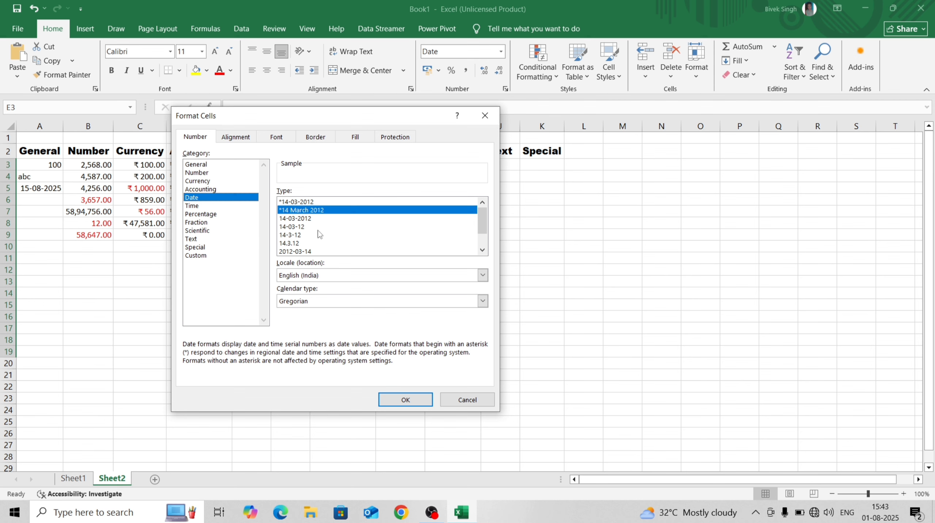
pyautogui.moveTo(487, 231)
pyautogui.mouseDown()
pyautogui.moveTo(490, 248)
pyautogui.moveTo(480, 224)
pyautogui.moveTo(489, 249)
pyautogui.mouseUp()
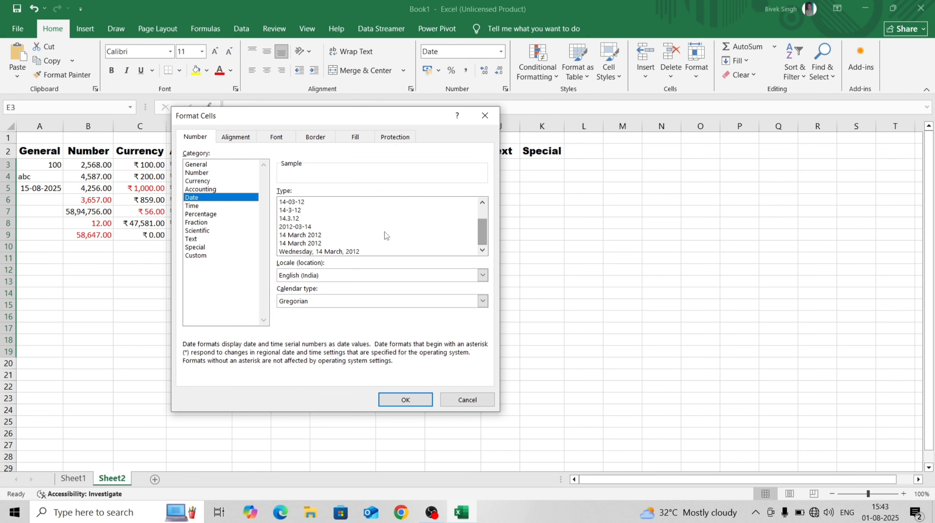
pyautogui.click(321, 252)
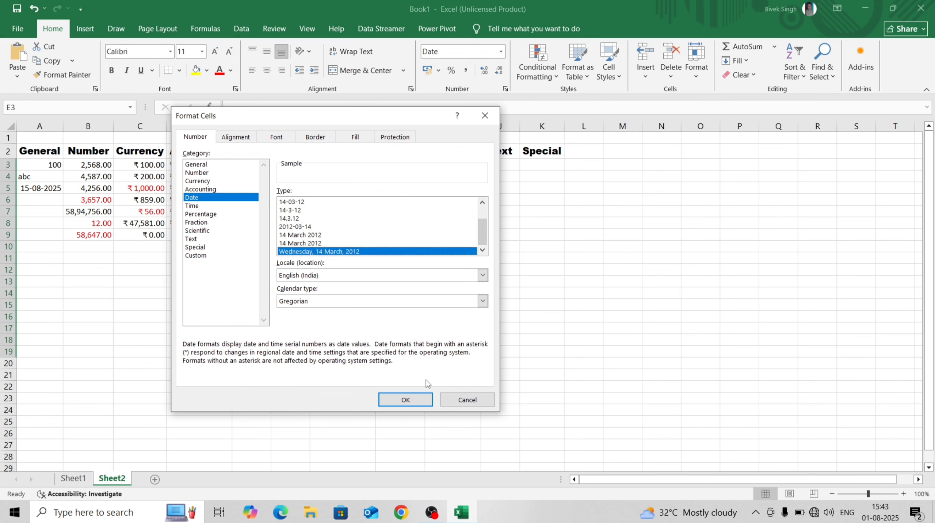
pyautogui.click(415, 402)
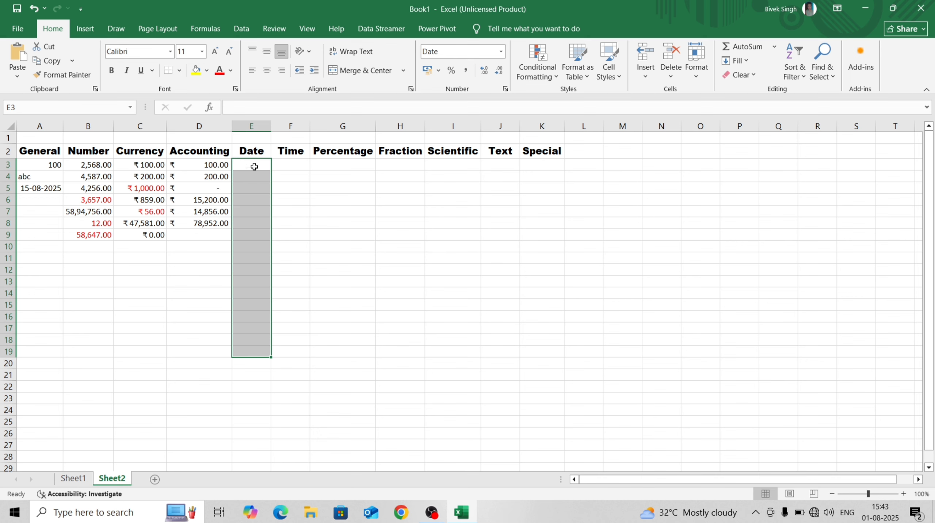
pyautogui.click(255, 166)
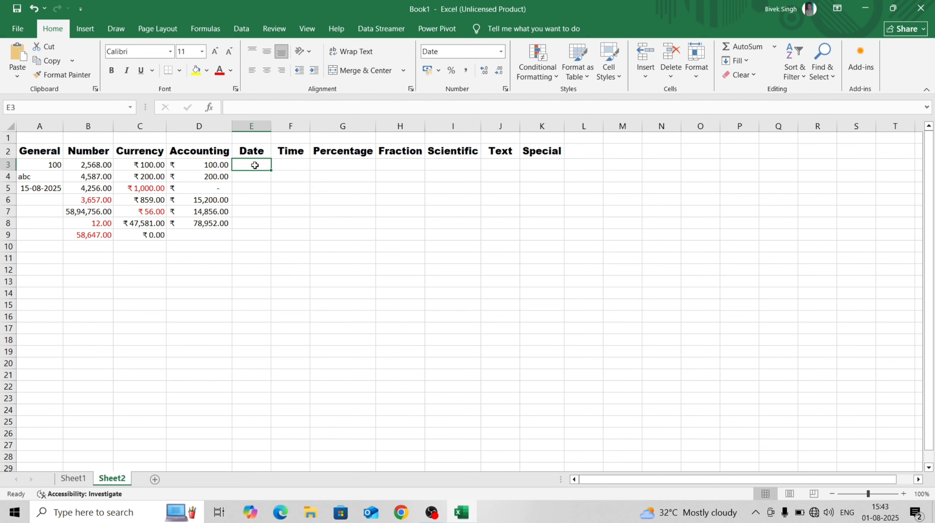
# Enter 12/12/2020, 05/11/2018 and 8/8/2012 into E3:E5 as long-format dates
pyautogui.write('12')
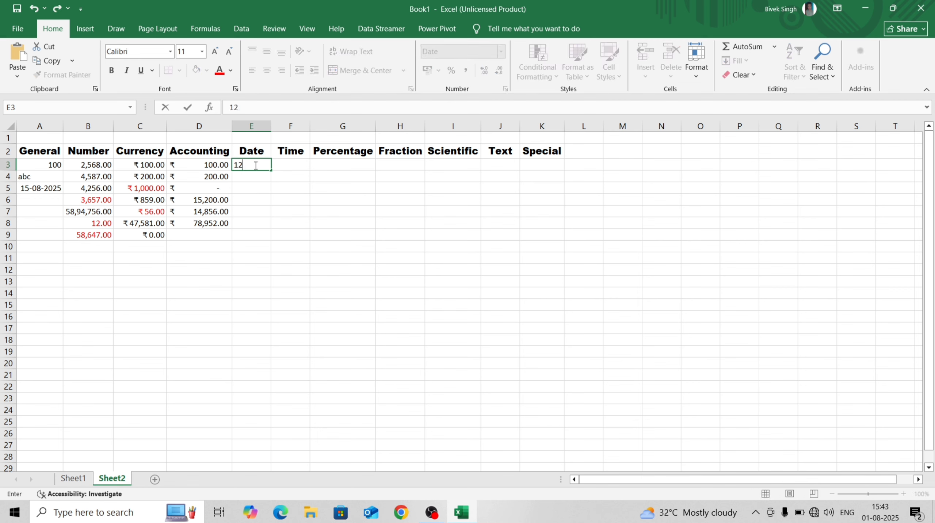
pyautogui.write('/12/2020')
pyautogui.press('Return')
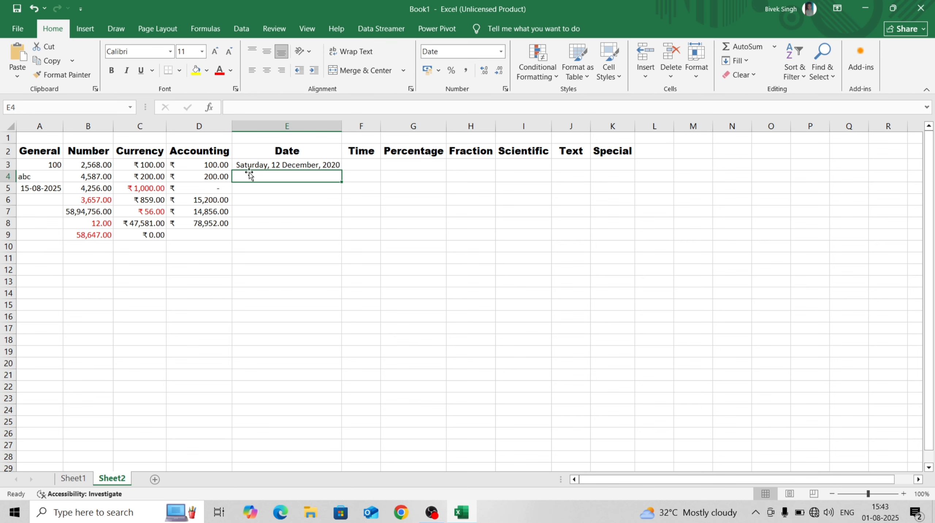
pyautogui.click(270, 188)
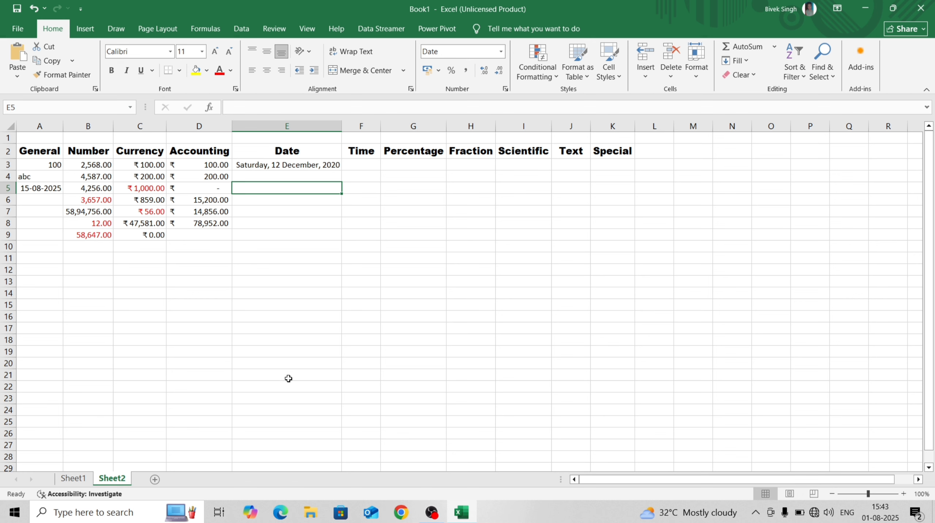
pyautogui.click(264, 177)
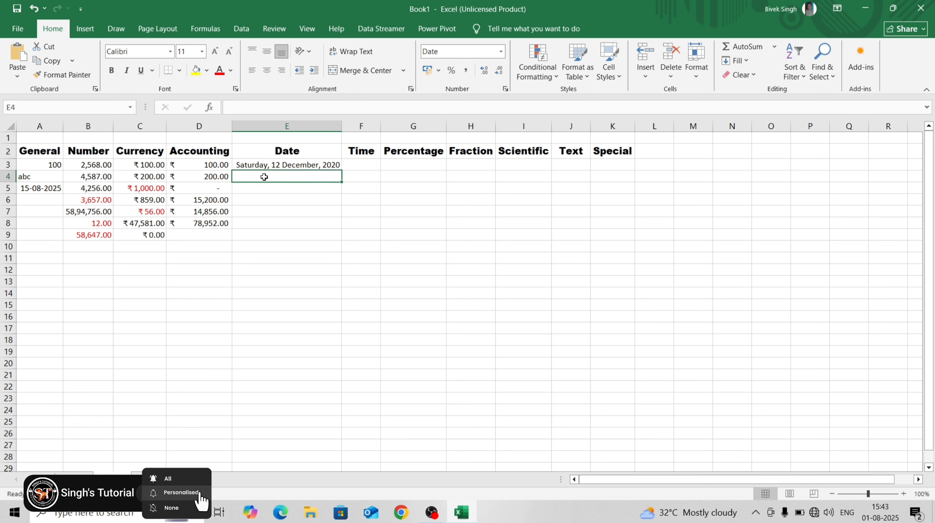
pyautogui.write('05/11/')
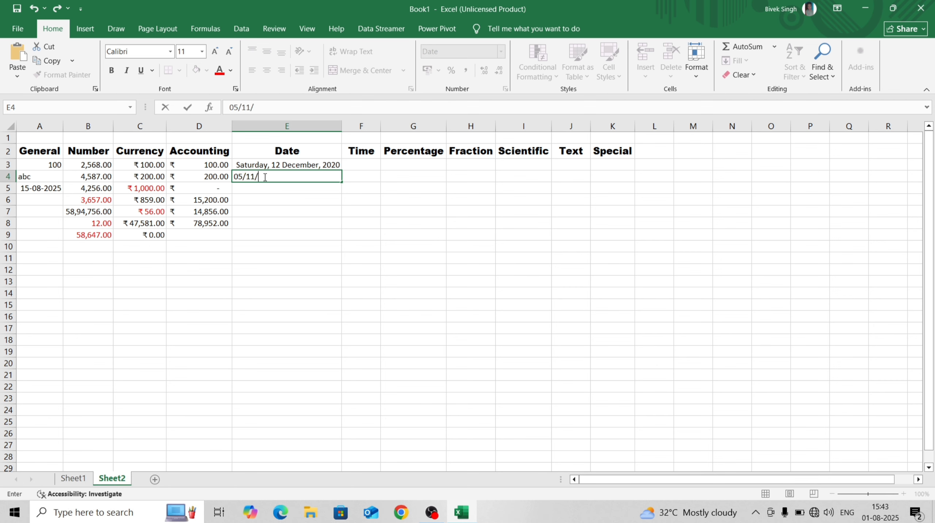
pyautogui.write('2018')
pyautogui.press('Return')
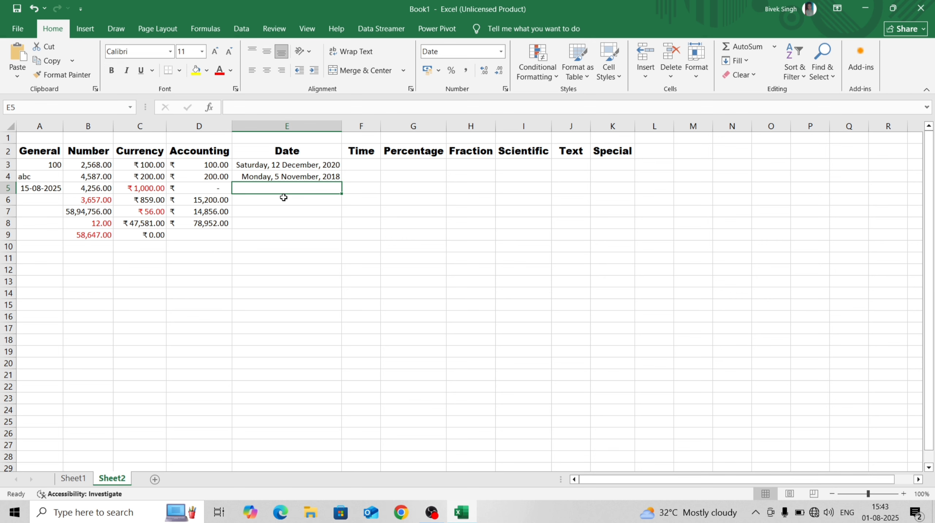
pyautogui.write('8/')
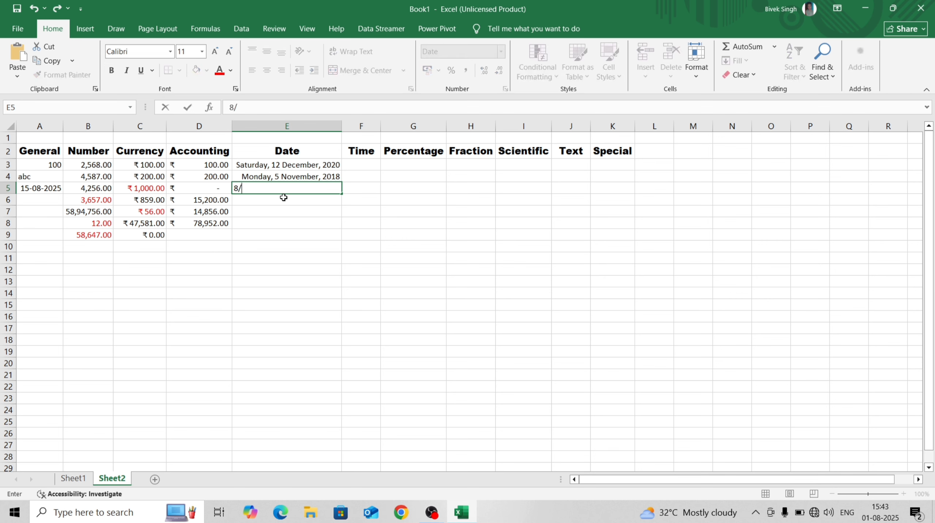
pyautogui.write('8/2012')
pyautogui.press('Return')
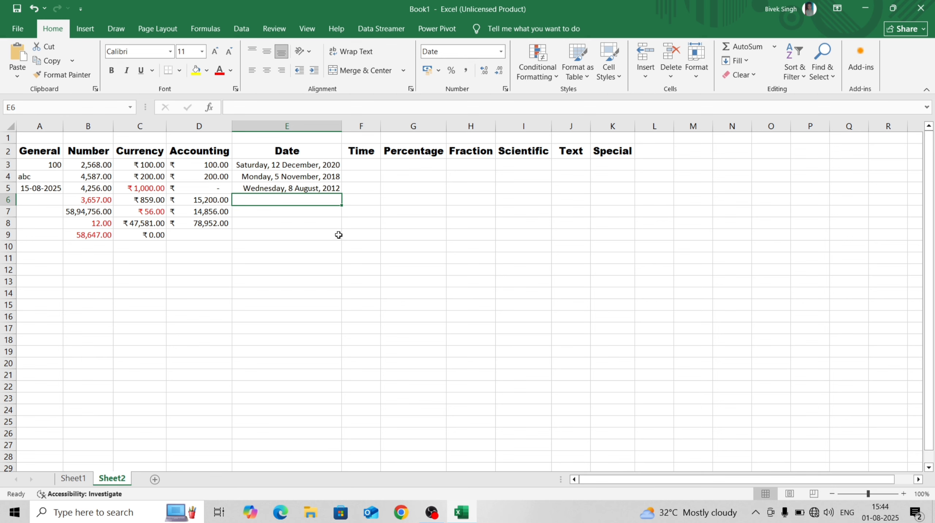
pyautogui.click(349, 162)
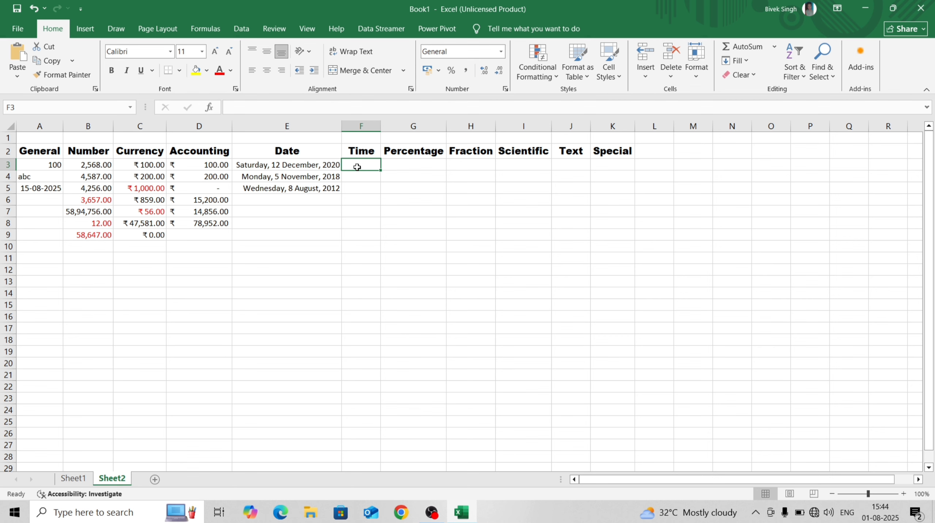
# Apply the 12-hour 1:30:55 PM Time format to cells F3:F19
pyautogui.moveTo(356, 167); pyautogui.dragTo(358, 352)
pyautogui.click(501, 51)
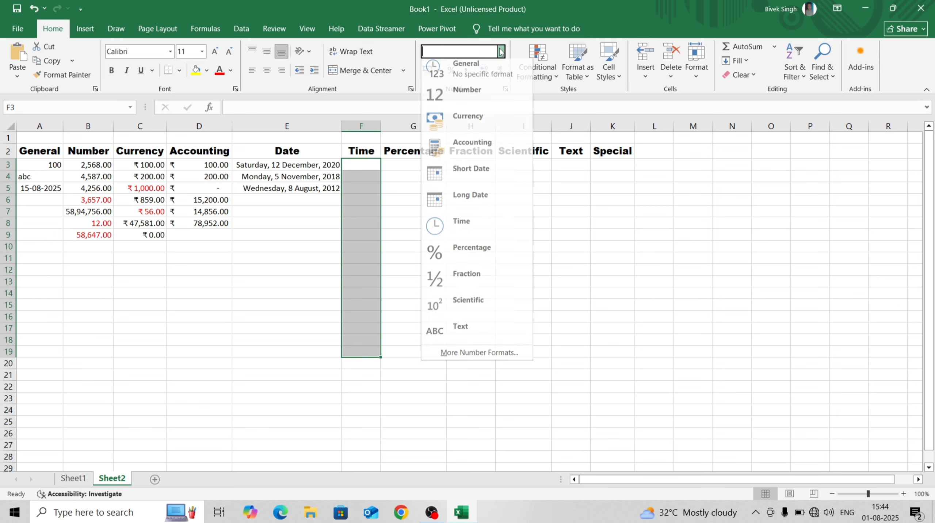
pyautogui.click(455, 357)
pyautogui.click(210, 206)
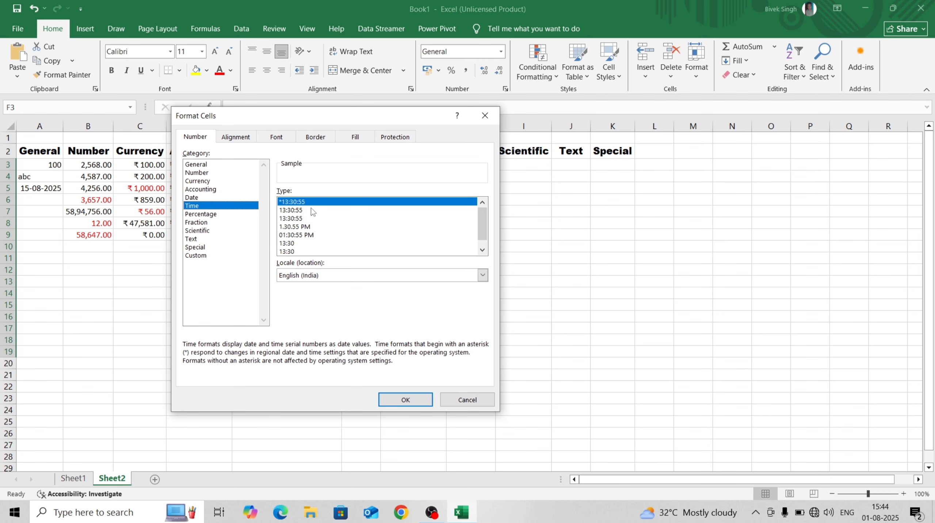
pyautogui.click(296, 228)
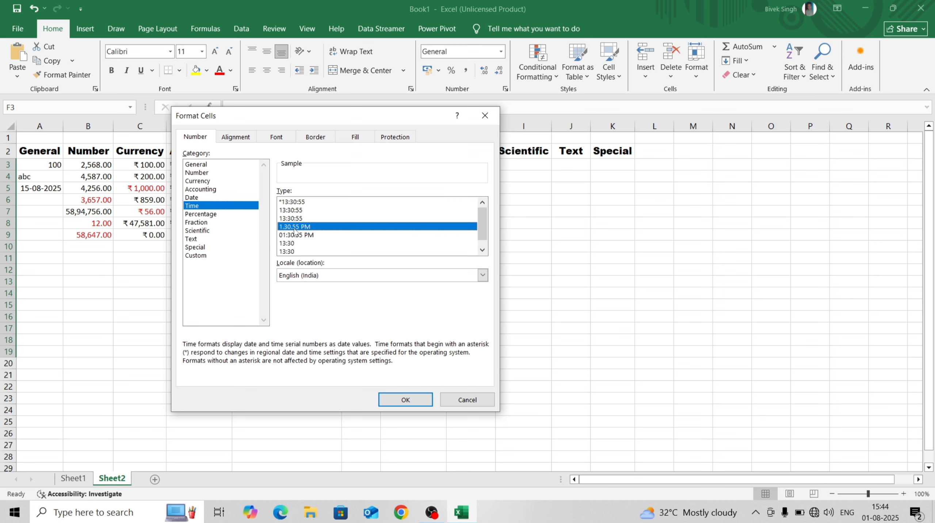
pyautogui.click(403, 400)
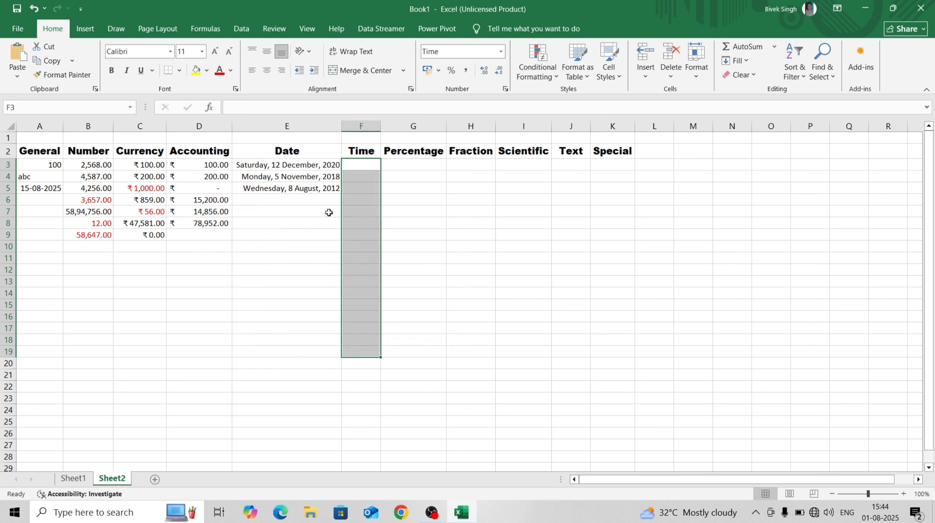
pyautogui.click(354, 166)
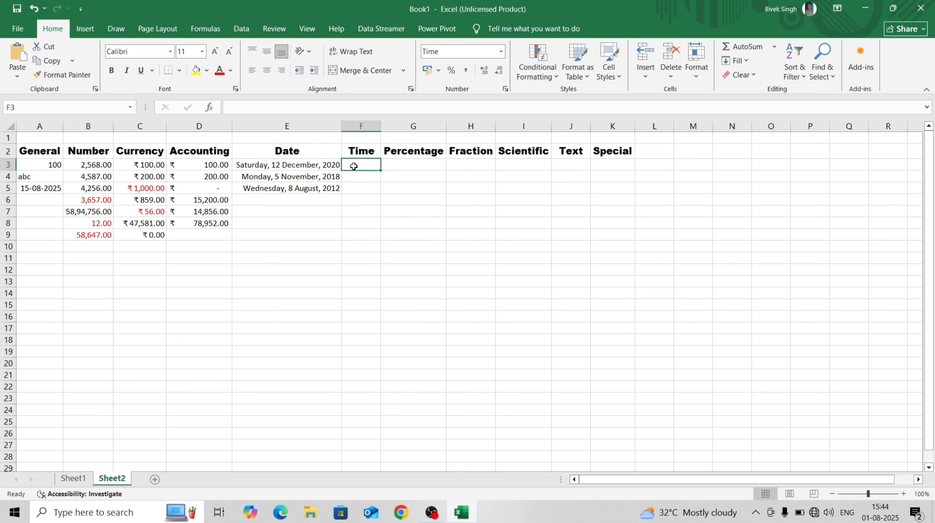
# Test entering 14 and 14.30 in F3, deleting each trial value afterward
pyautogui.write('1')
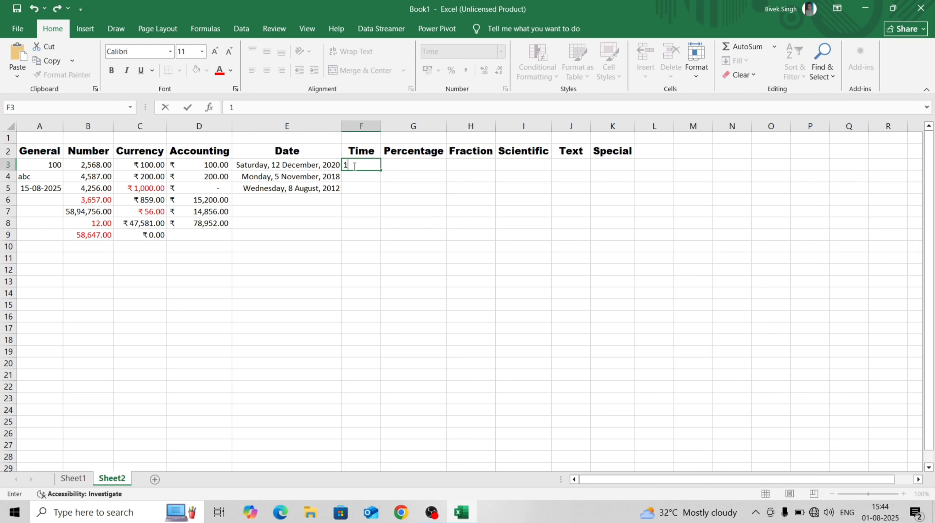
pyautogui.write('4')
pyautogui.press('Return')
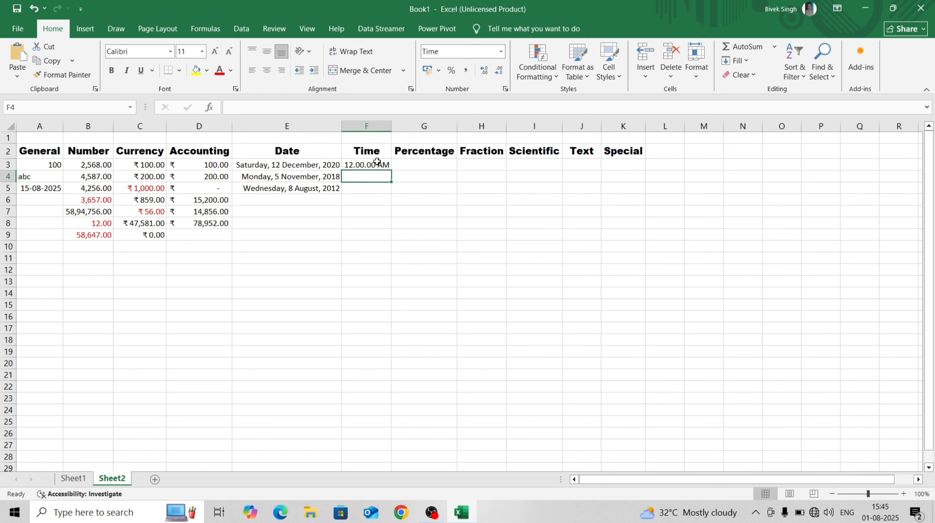
pyautogui.click(371, 165)
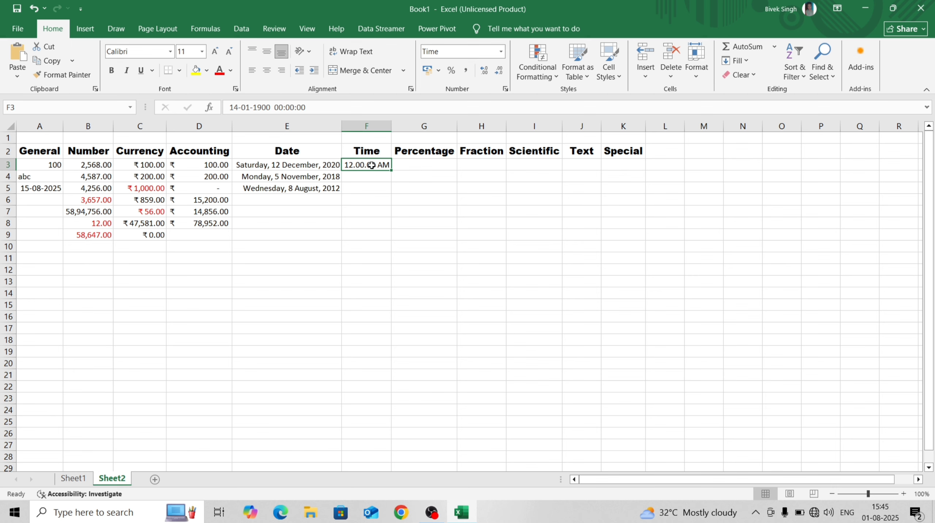
pyautogui.press('Delete')
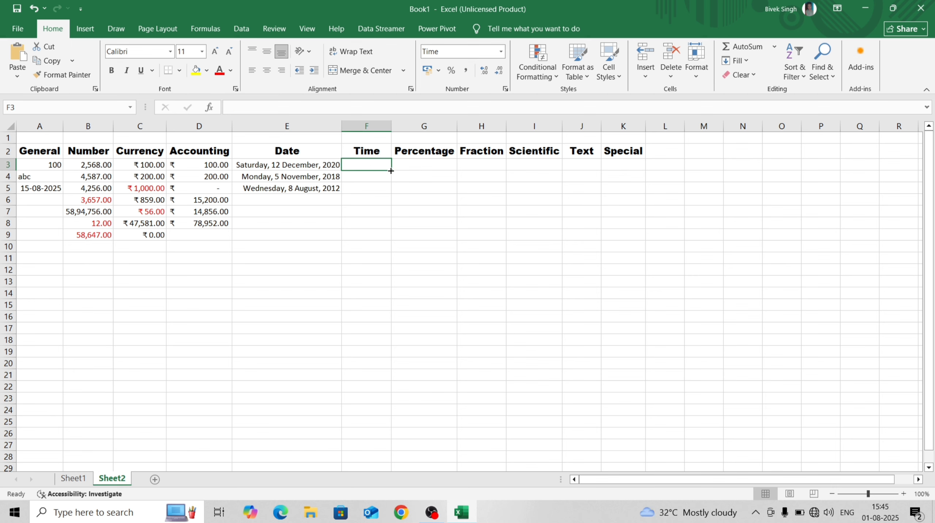
pyautogui.moveTo(394, 170); pyautogui.dragTo(375, 165)
pyautogui.write('14')
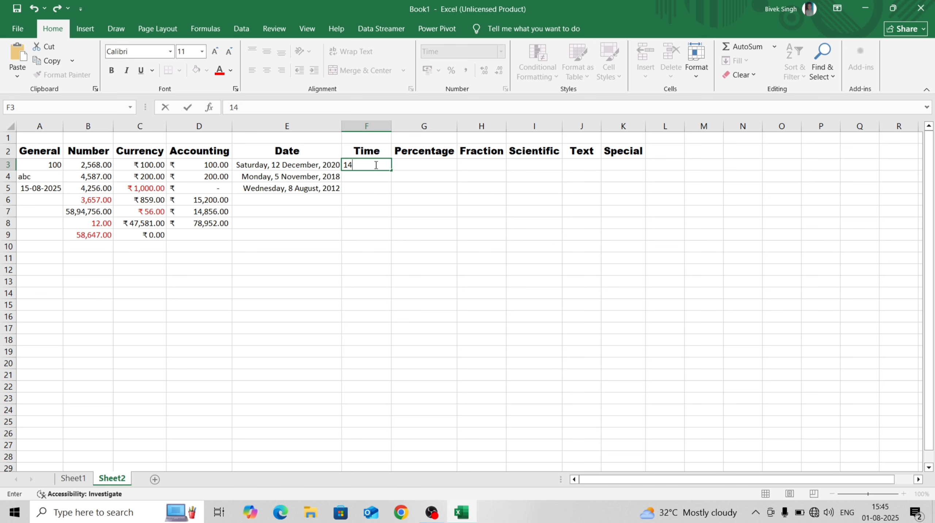
pyautogui.write('.30')
pyautogui.press('Return')
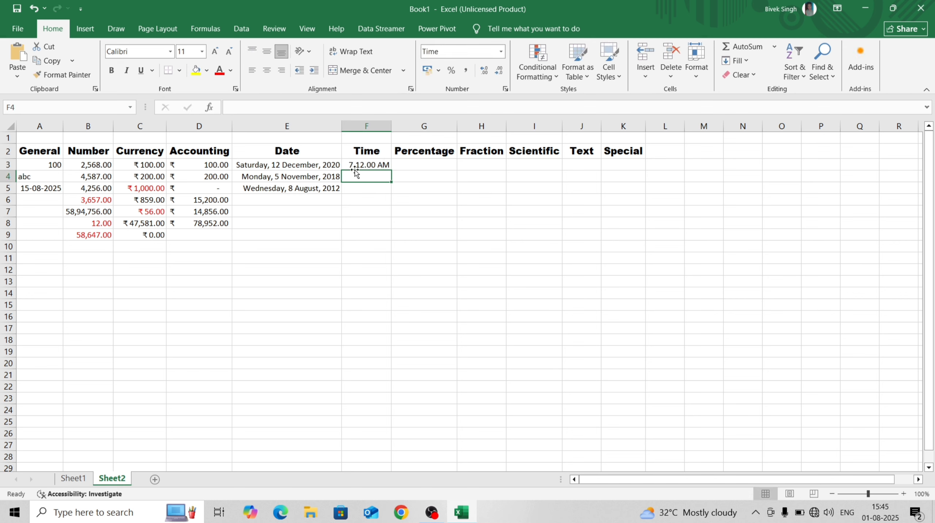
pyautogui.click(360, 164)
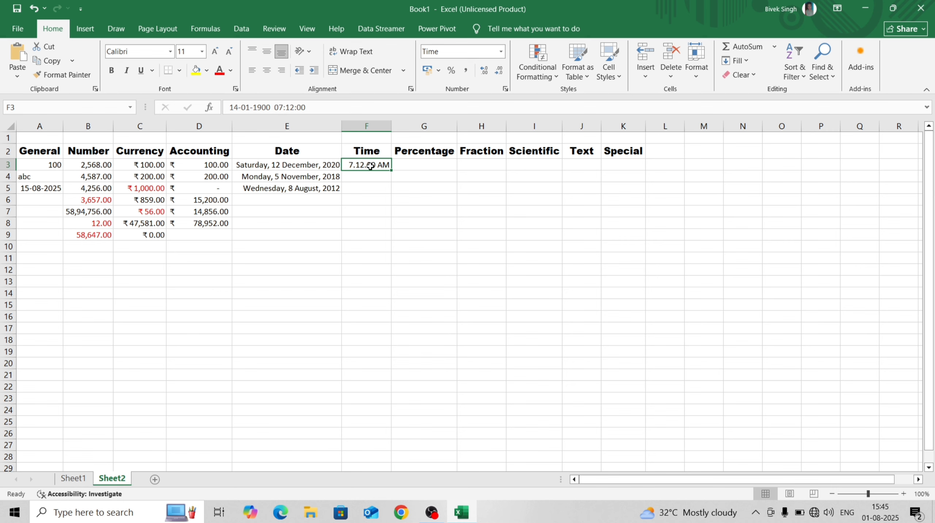
pyautogui.press('Delete')
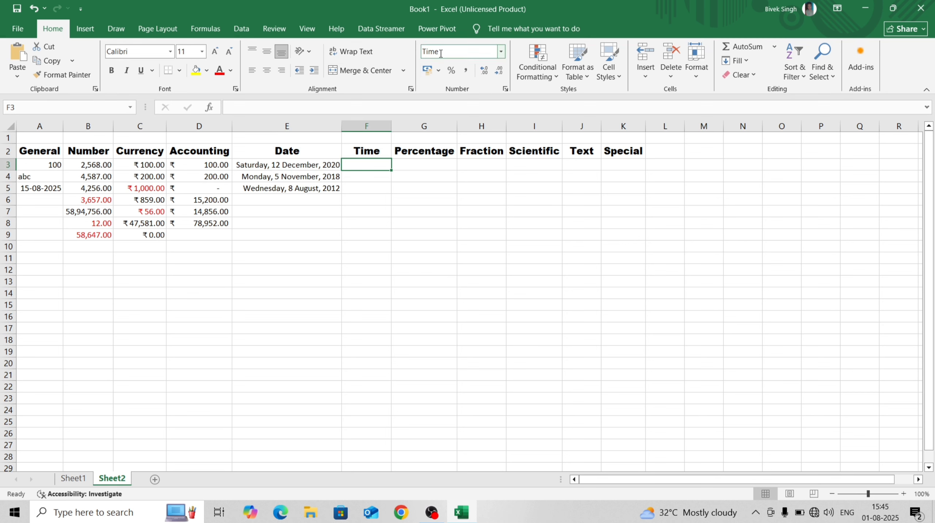
# Switch the Time cells to the 24-hour 13:30 time format
pyautogui.click(501, 52)
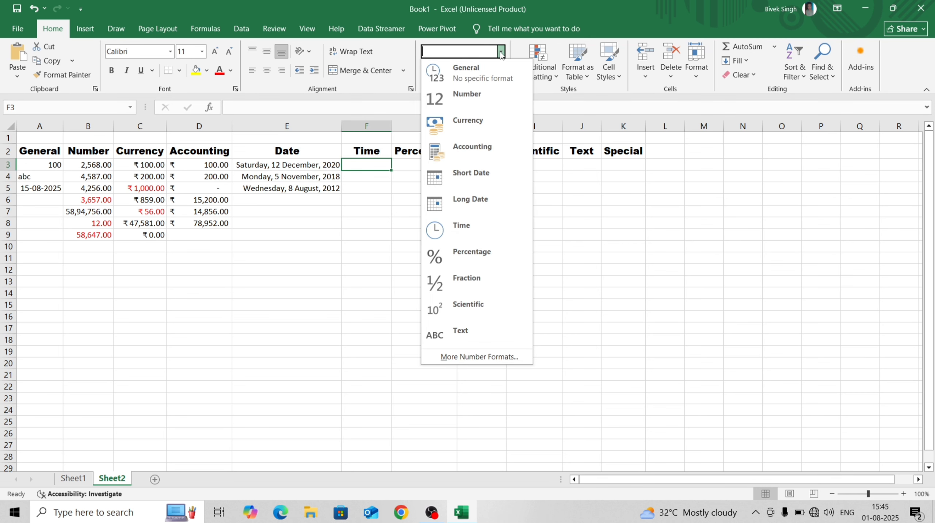
pyautogui.click(474, 356)
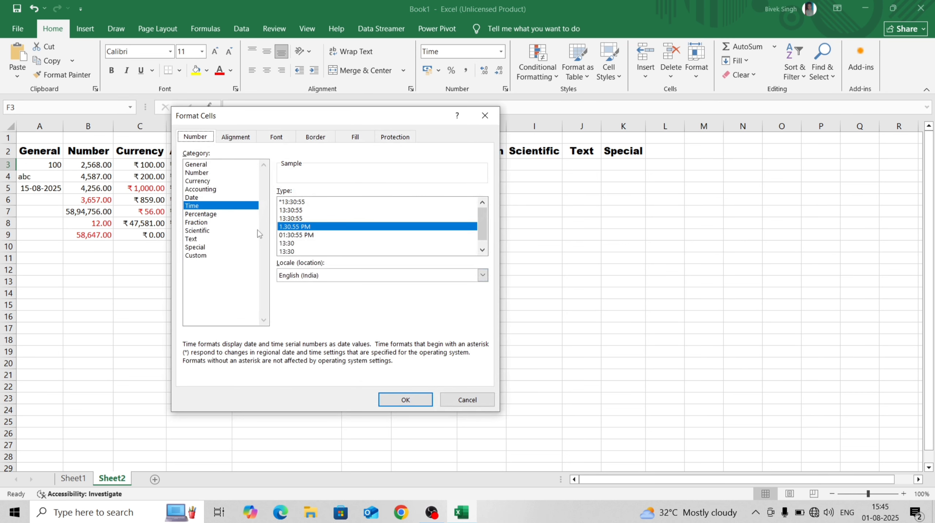
pyautogui.click(210, 206)
pyautogui.click(295, 244)
pyautogui.click(403, 399)
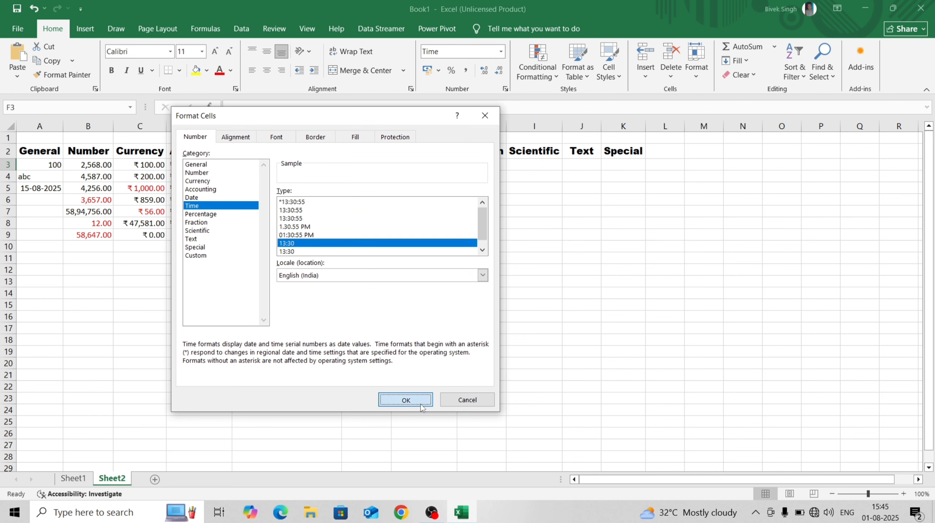
# Enter trial times 14 and 12 in F3 and F4
pyautogui.write('14')
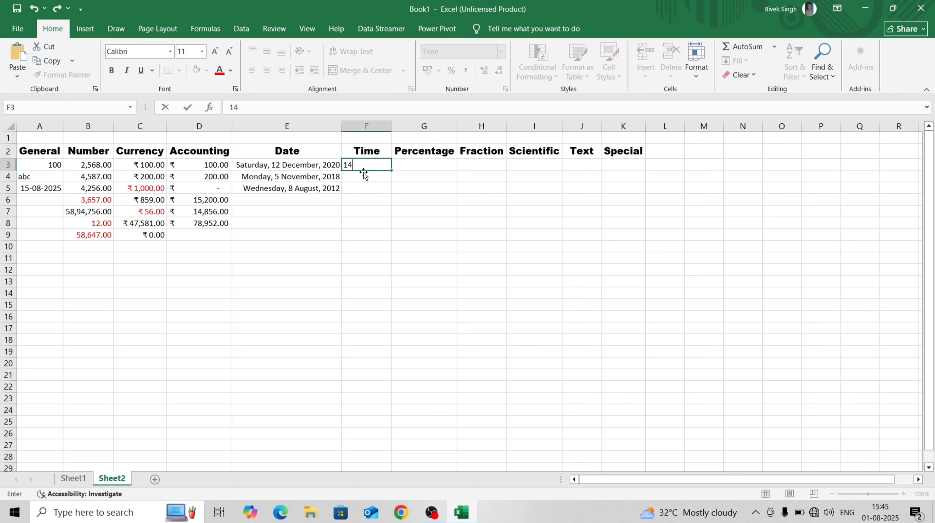
pyautogui.press('Return')
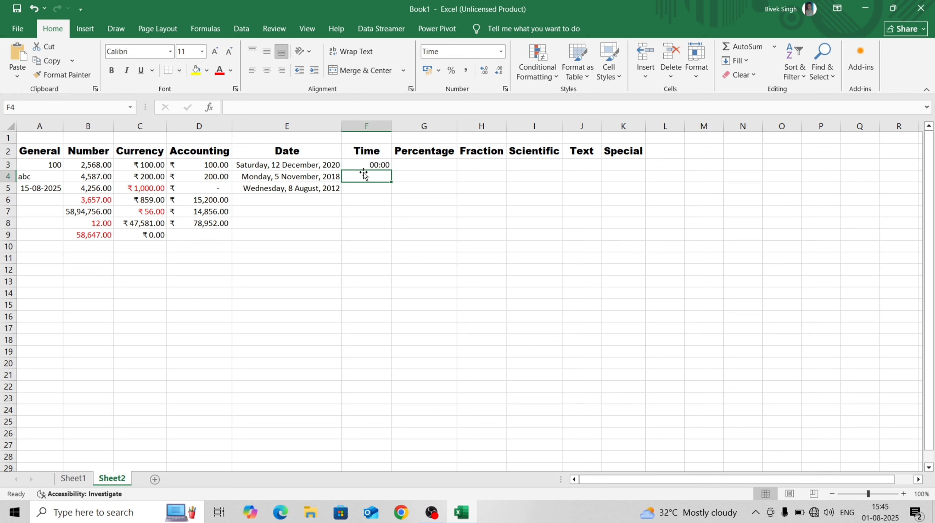
pyautogui.write('12')
pyautogui.press('Return')
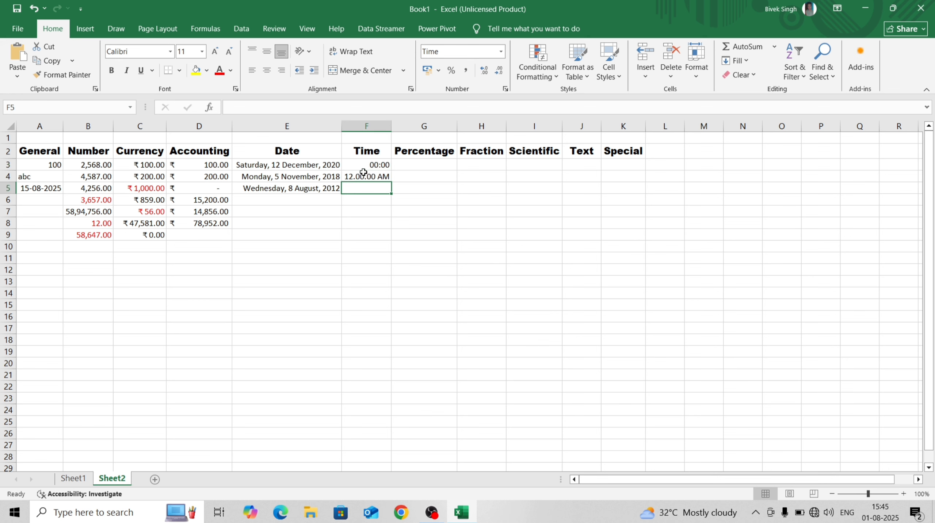
# Select the three Time entries and delete them, reselecting F3
pyautogui.moveTo(372, 165); pyautogui.dragTo(377, 259)
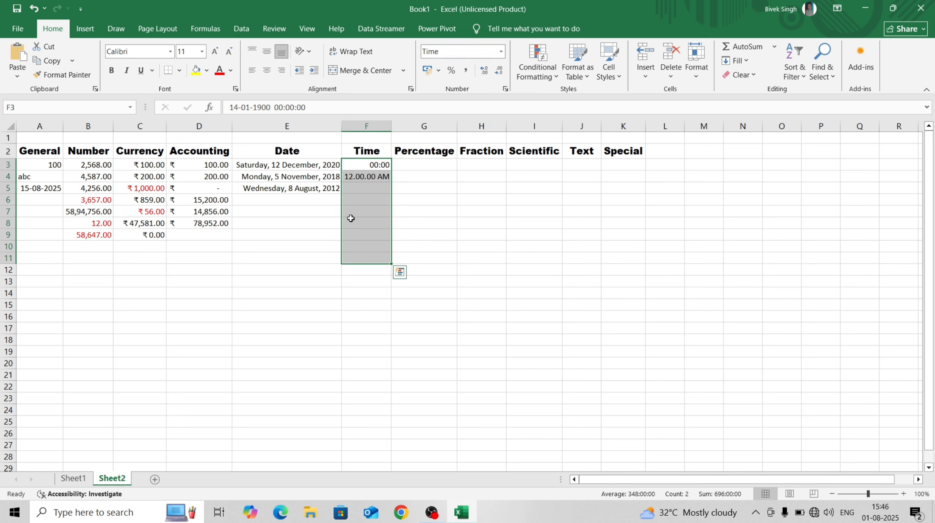
pyautogui.moveTo(369, 164); pyautogui.dragTo(379, 269)
pyautogui.moveTo(366, 161); pyautogui.dragTo(373, 182)
pyautogui.press('Delete')
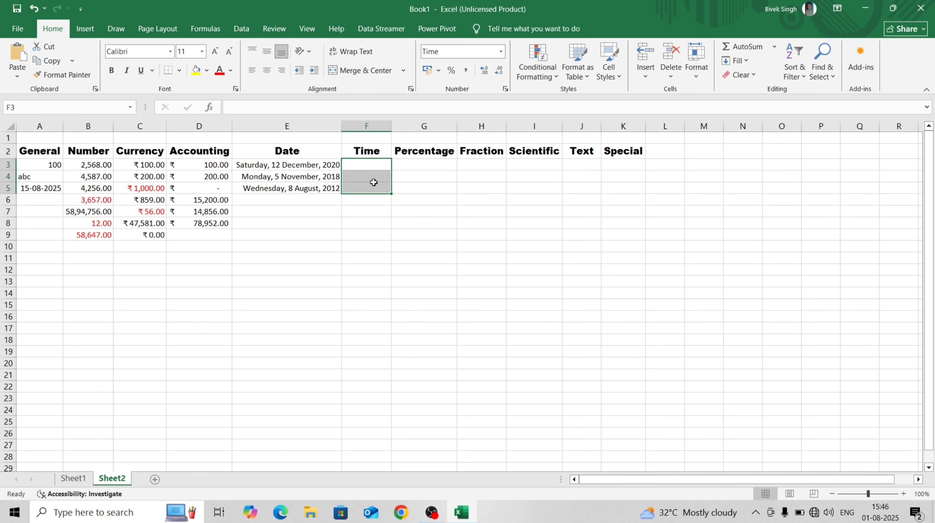
pyautogui.click(369, 218)
pyautogui.click(370, 163)
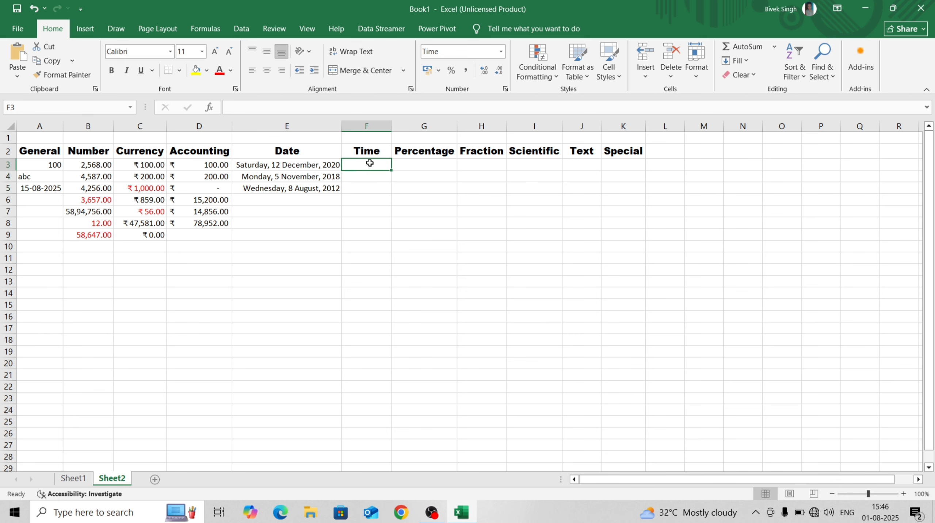
pyautogui.click(372, 186)
pyautogui.click(369, 163)
# Hide column F (Time), leaving G3 under Percentage selected
pyautogui.rightClick(379, 123)
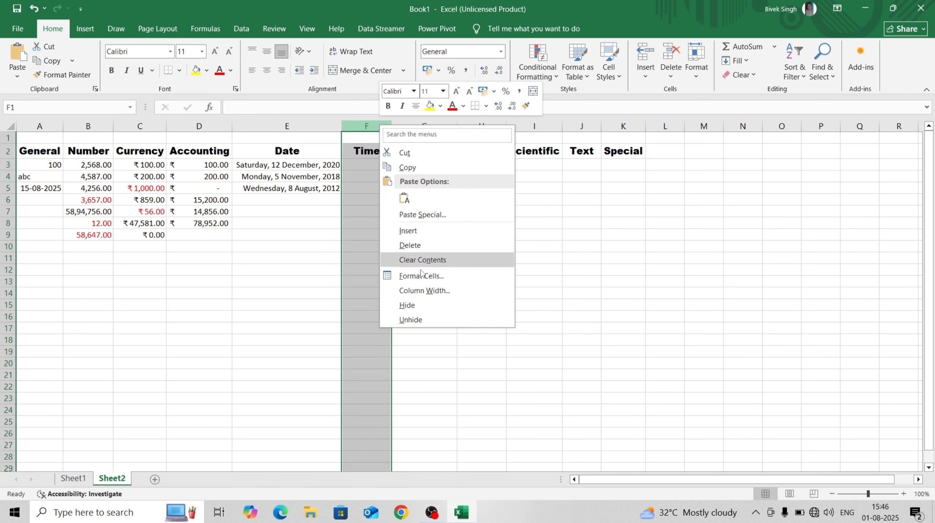
pyautogui.click(415, 303)
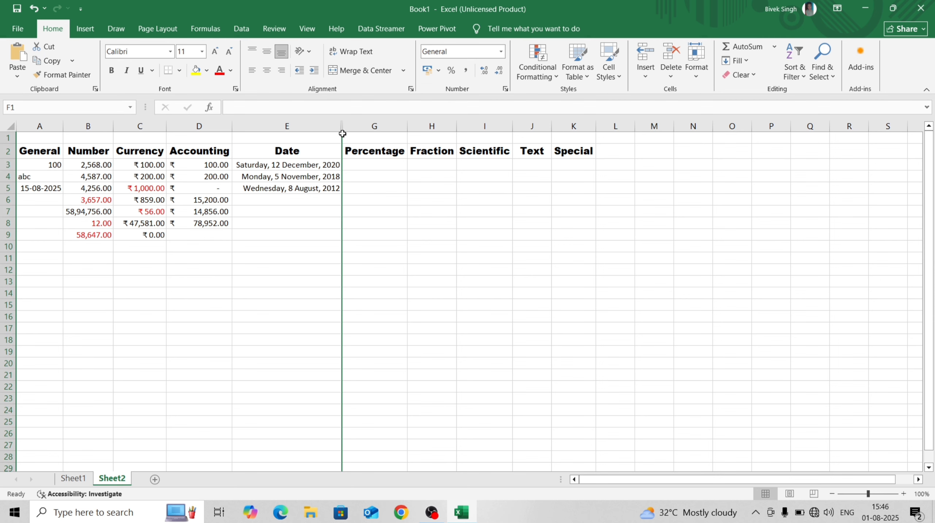
pyautogui.click(367, 168)
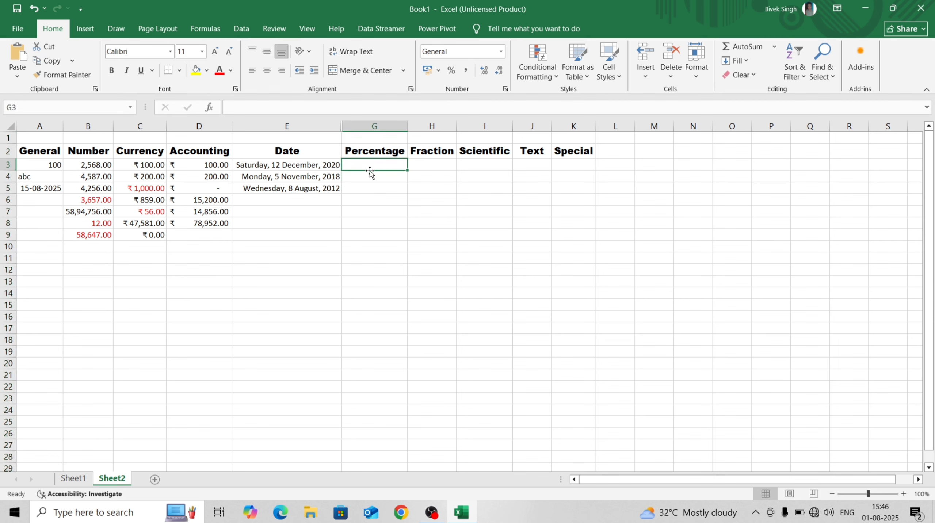
pyautogui.click(371, 176)
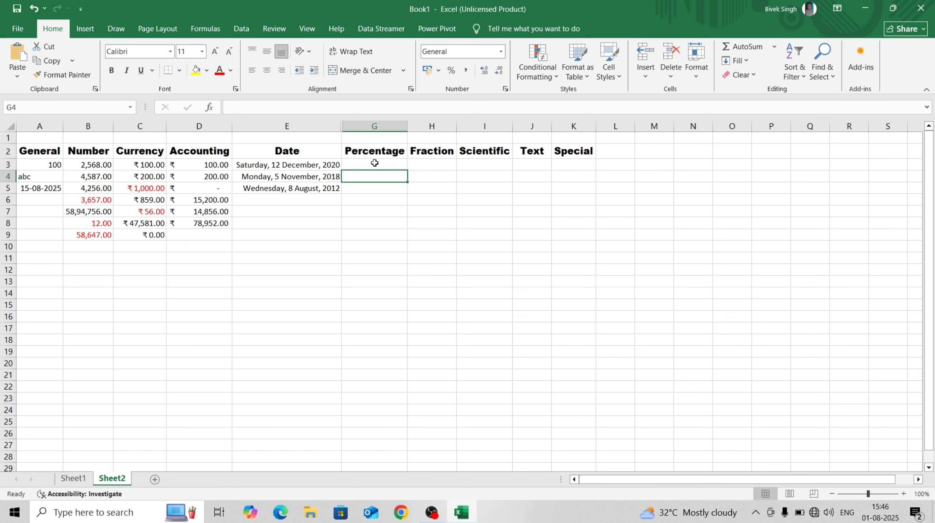
pyautogui.click(374, 164)
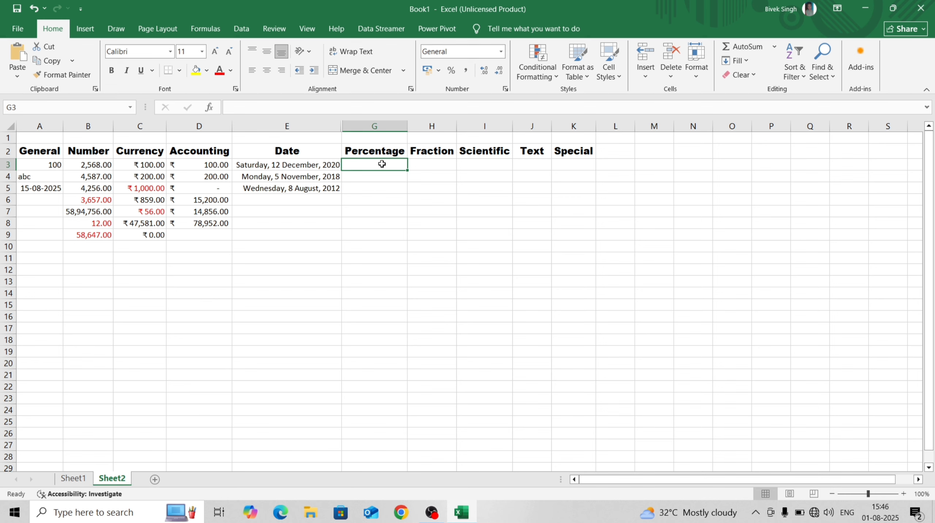
# Enter 5% in cell A6 of the General column
pyautogui.click(41, 202)
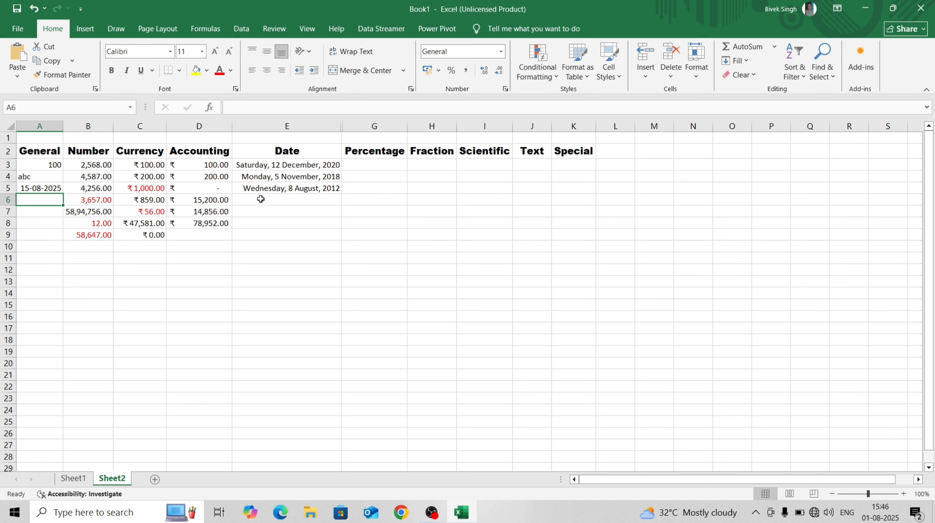
pyautogui.write('5')
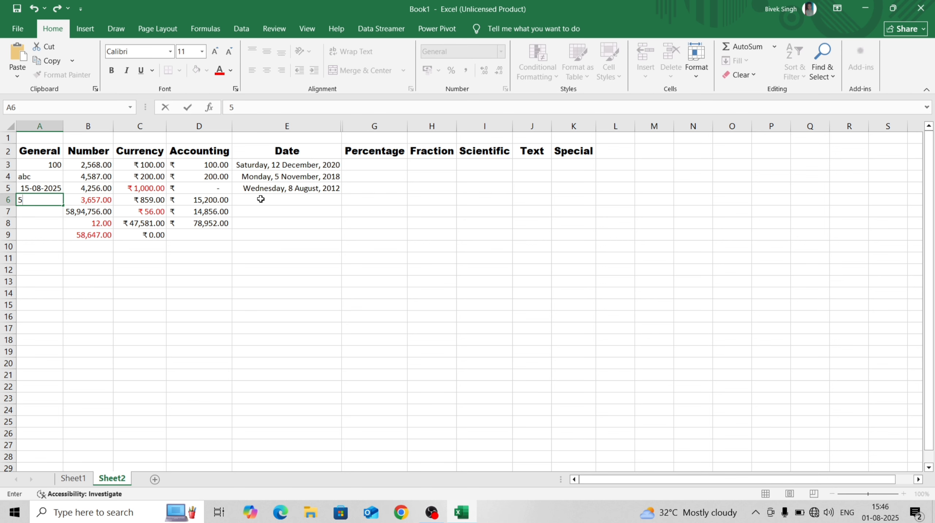
pyautogui.write('%')
pyautogui.click(48, 210)
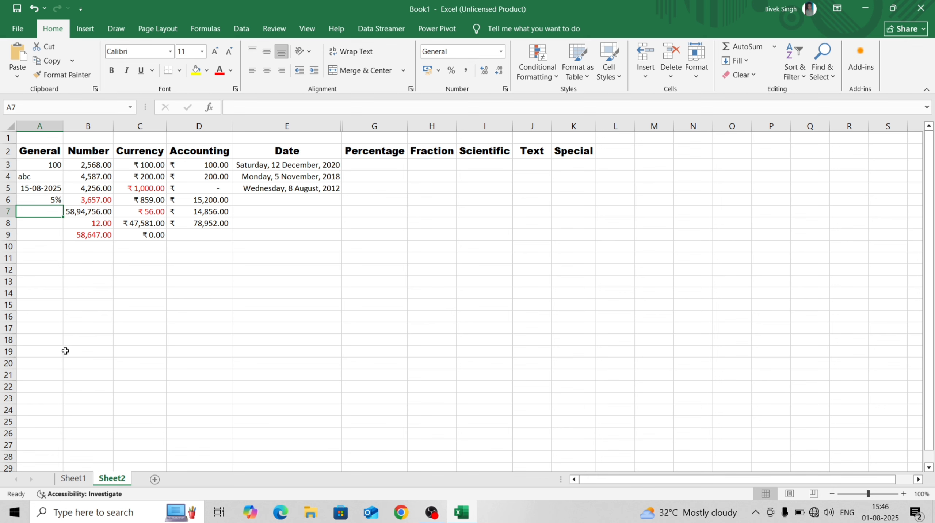
pyautogui.click(360, 157)
pyautogui.click(361, 166)
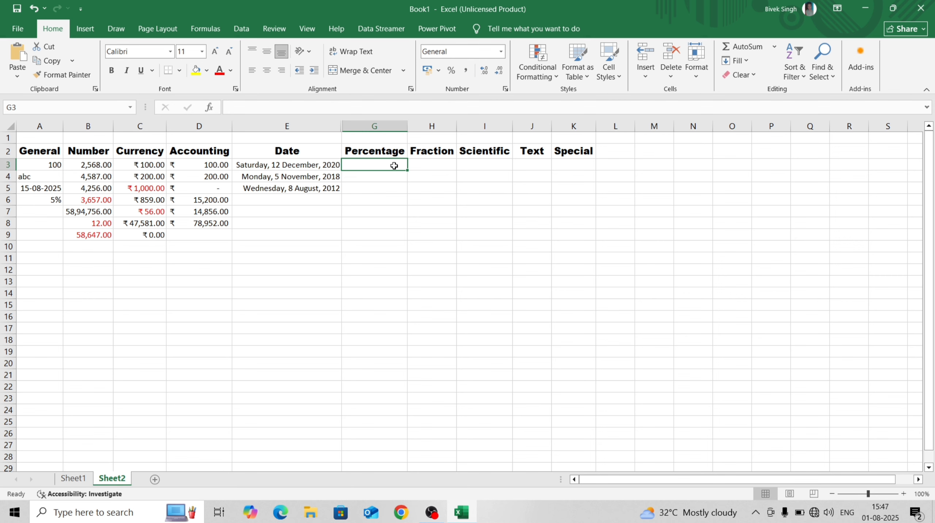
# Apply the Percentage number format to cells G3:G19
pyautogui.moveTo(392, 164); pyautogui.dragTo(397, 347)
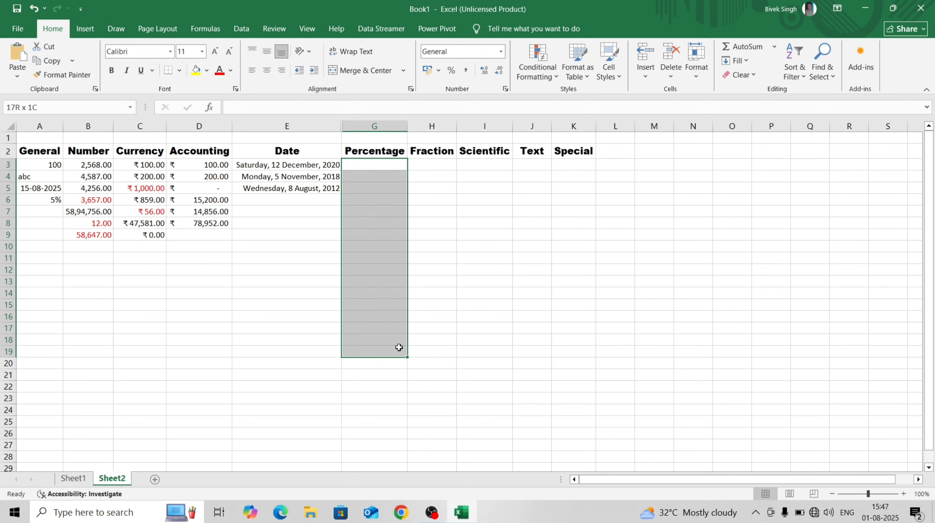
pyautogui.click(502, 53)
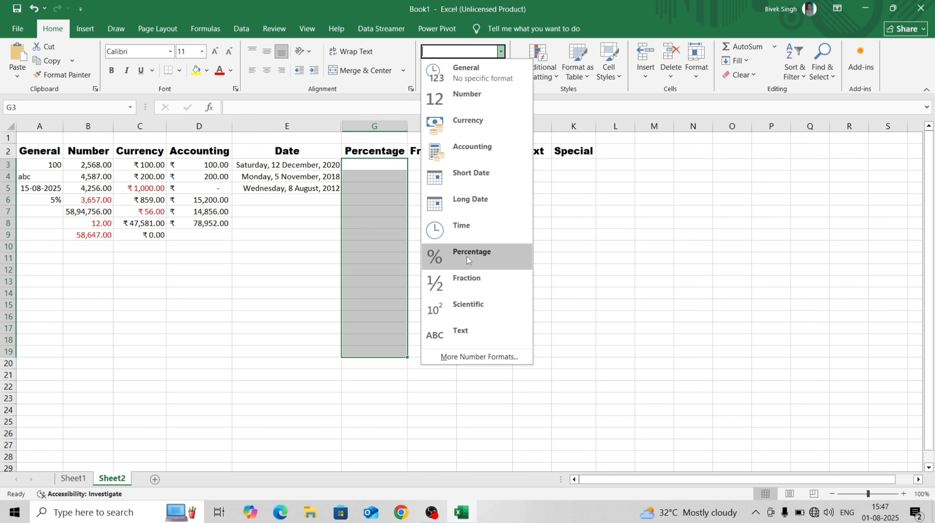
pyautogui.click(471, 359)
pyautogui.press('p')
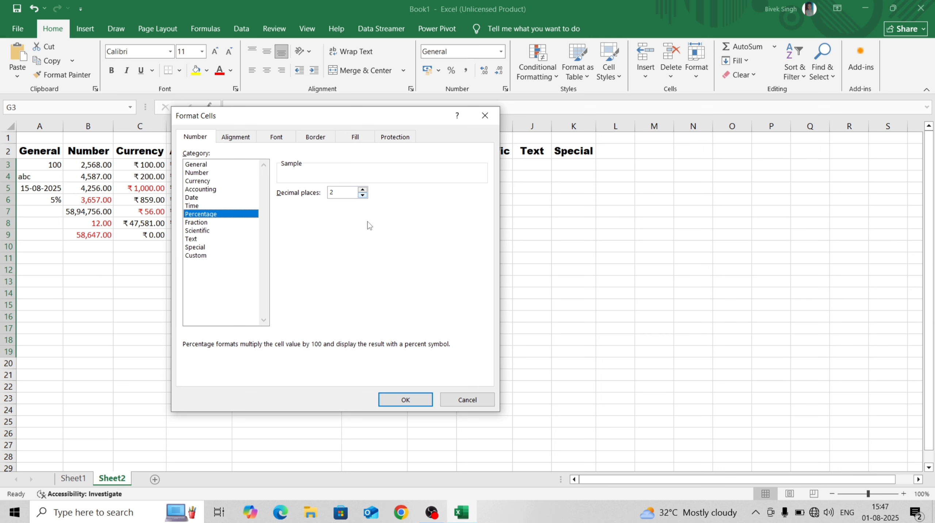
pyautogui.click(412, 399)
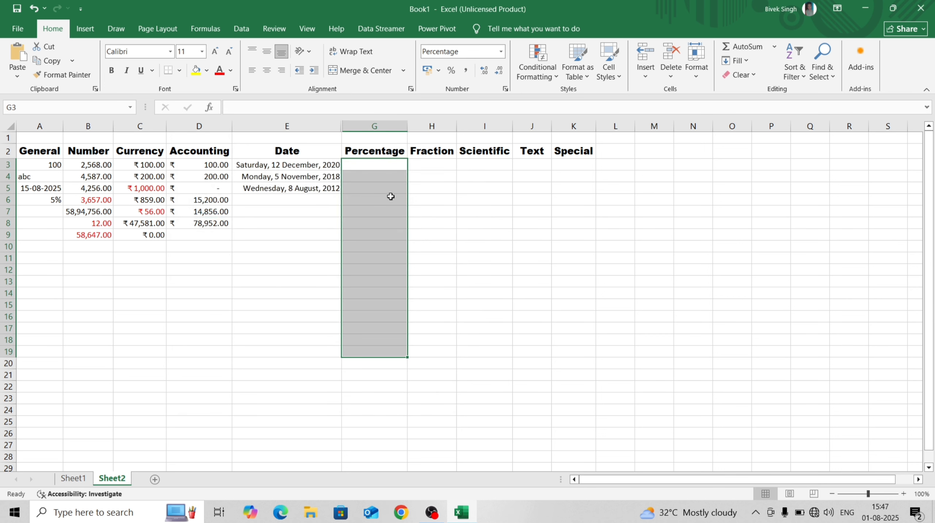
# Enter 5, 4 and 5.45 in G3:G5, shown as 5.00%, 4.00%, 5.45%
pyautogui.click(386, 161)
pyautogui.write('5')
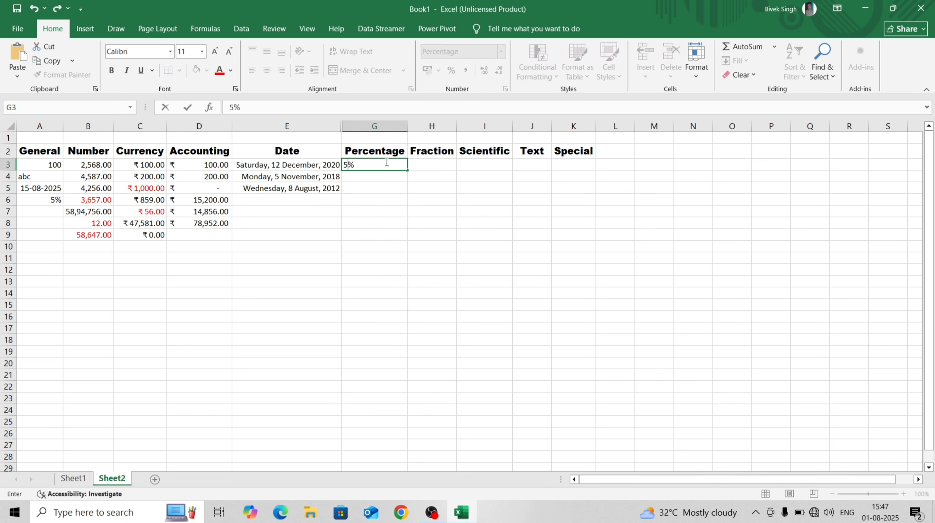
pyautogui.press('Return')
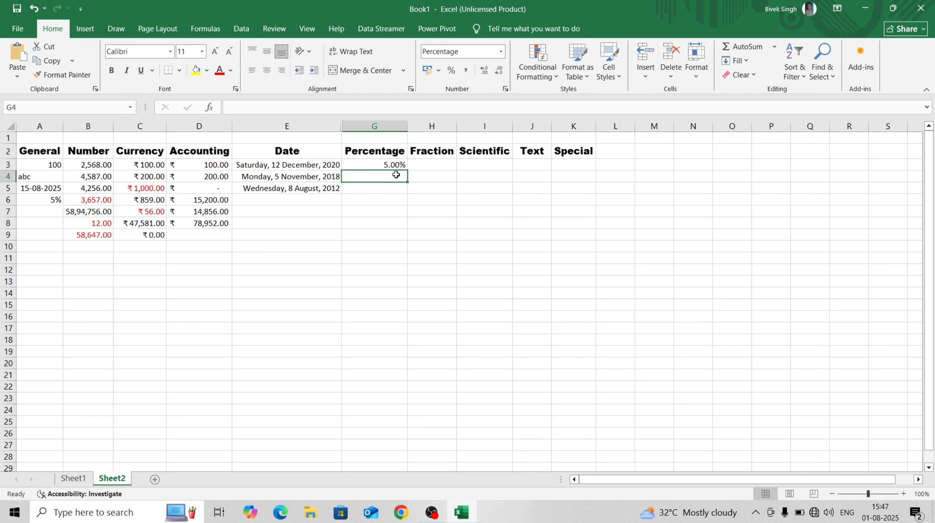
pyautogui.write('4')
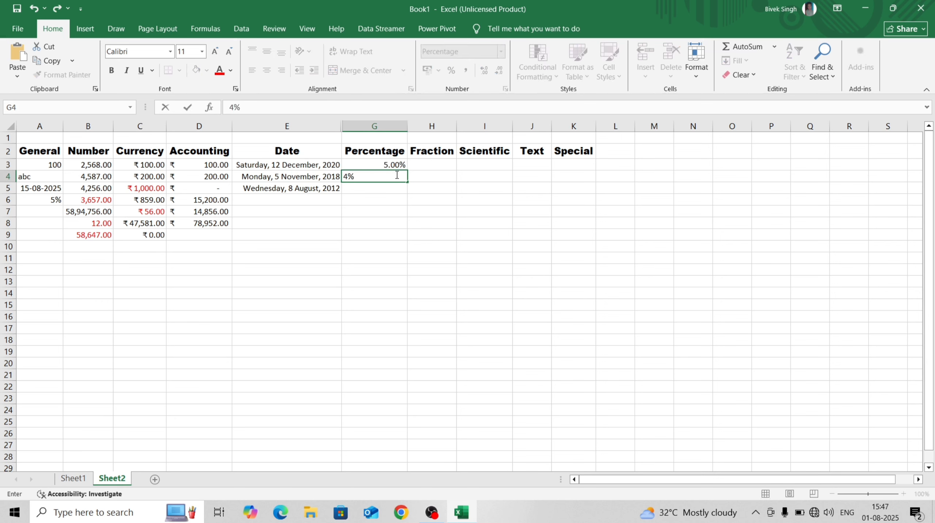
pyautogui.press('Return')
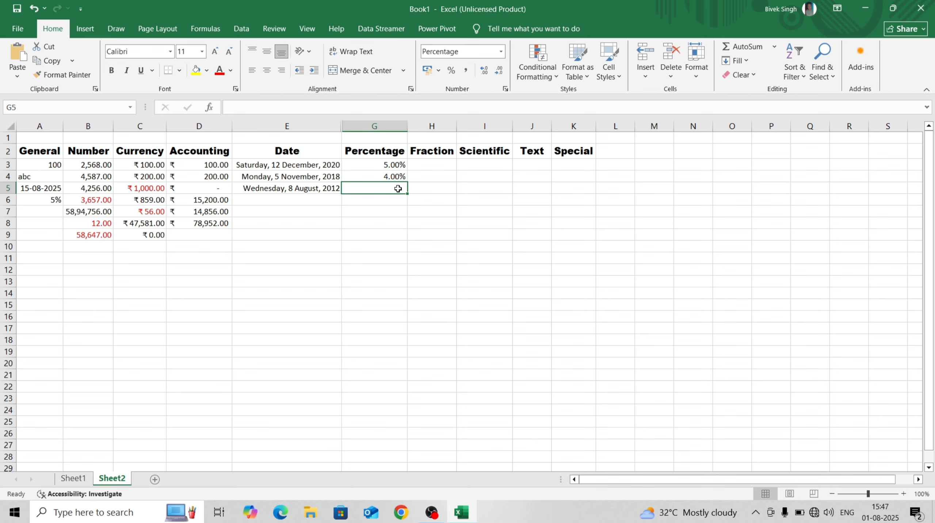
pyautogui.write('5.45')
pyautogui.press('Return')
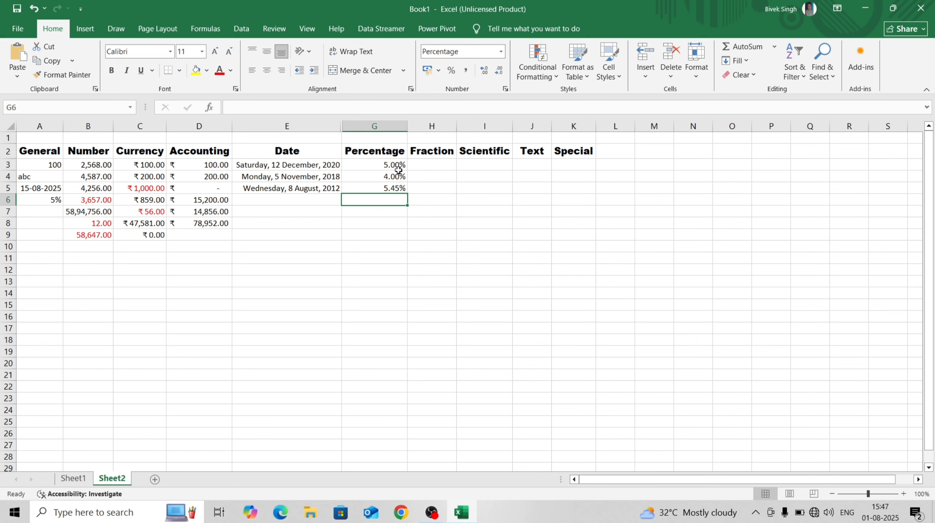
# Apply the Fraction number format to cells H3:H20
pyautogui.click(422, 162)
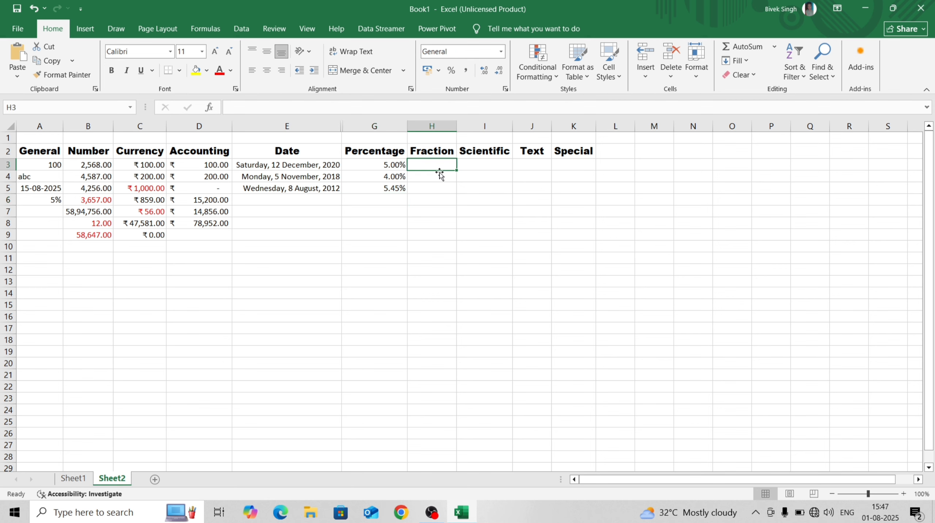
pyautogui.click(448, 189)
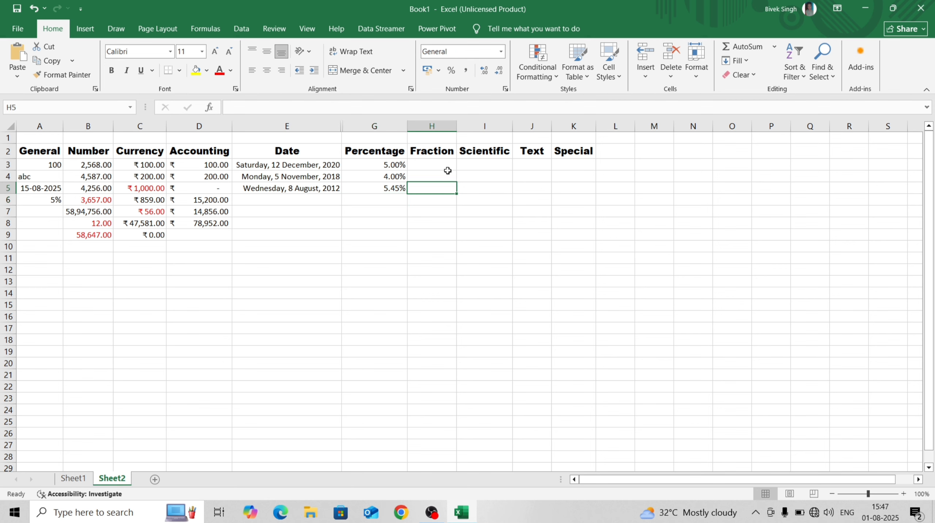
pyautogui.click(447, 162)
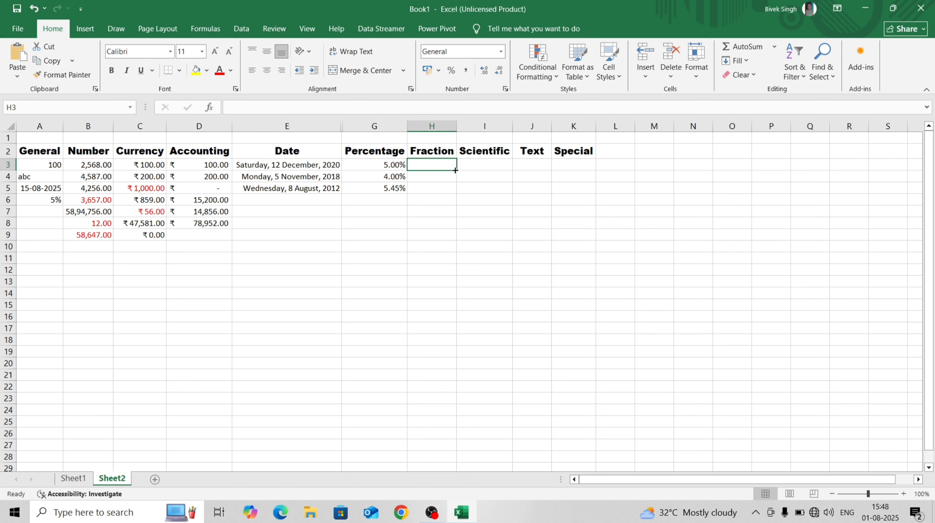
pyautogui.moveTo(455, 171); pyautogui.dragTo(456, 370)
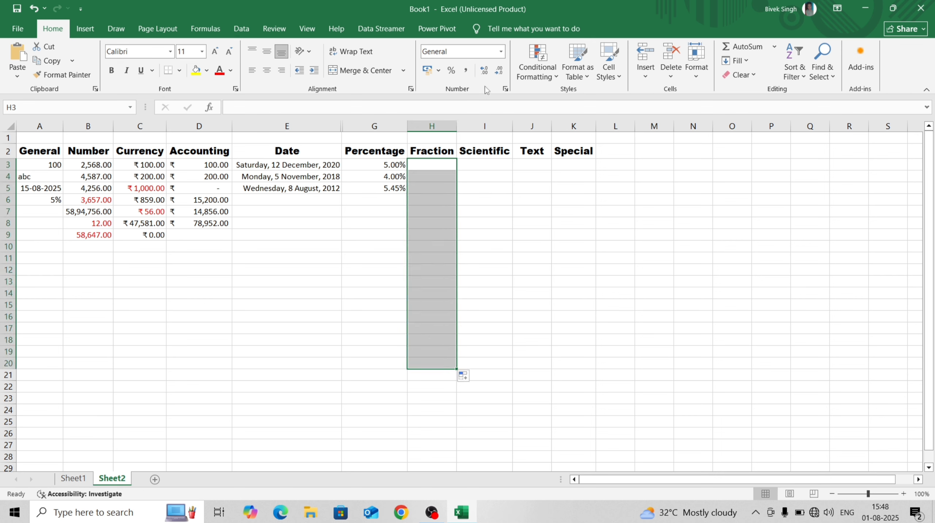
pyautogui.click(501, 54)
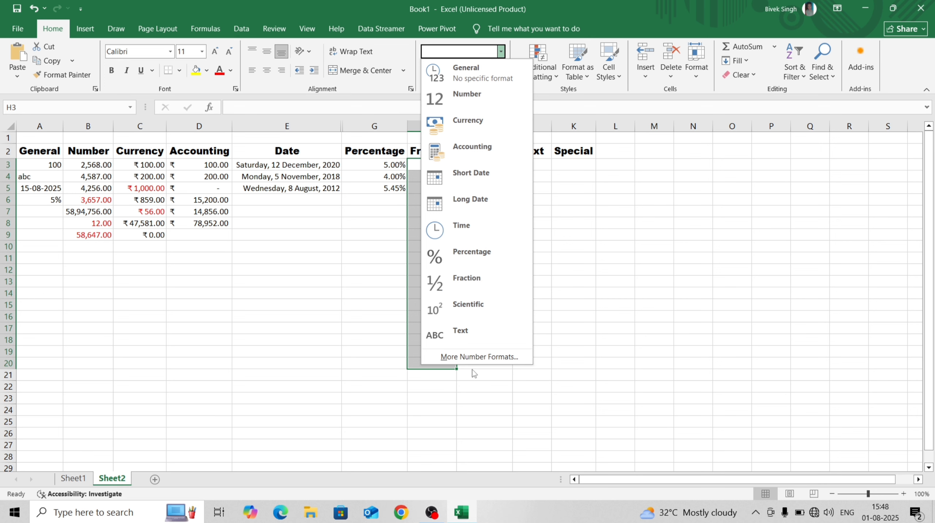
pyautogui.click(473, 355)
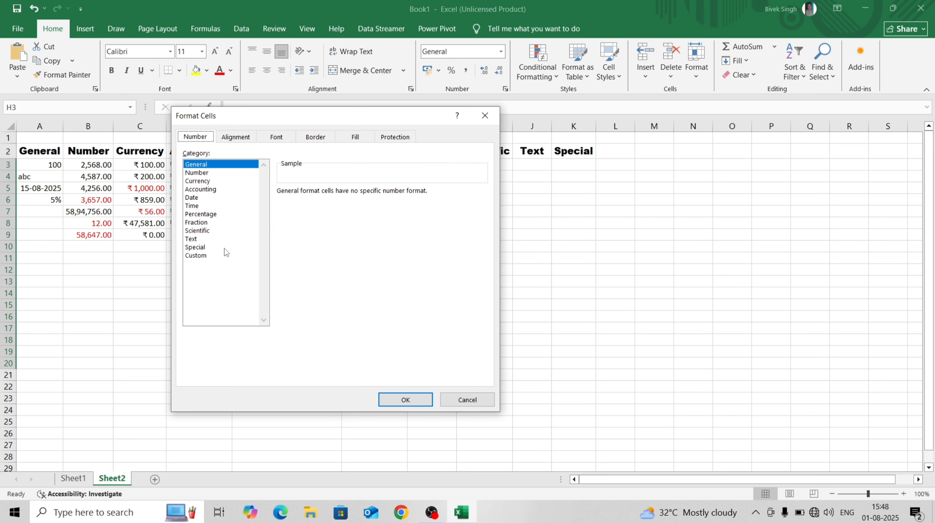
pyautogui.click(203, 222)
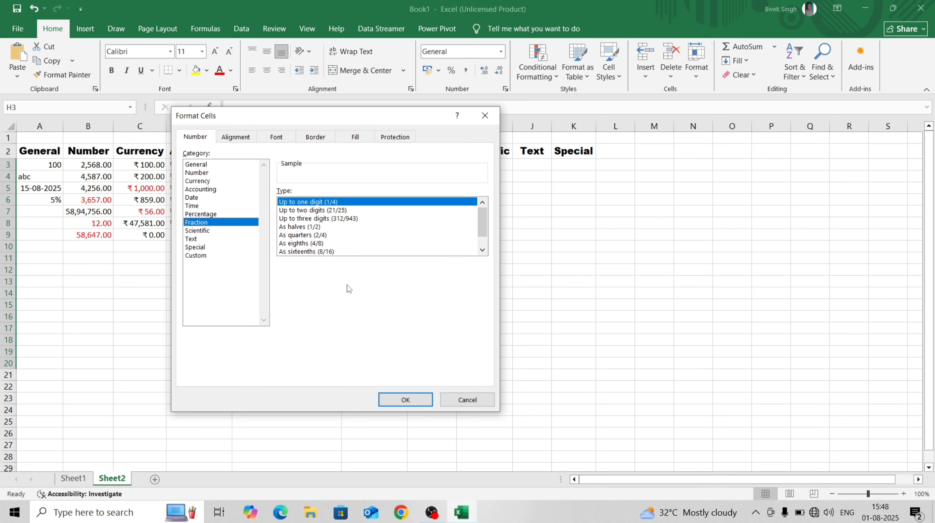
pyautogui.click(412, 400)
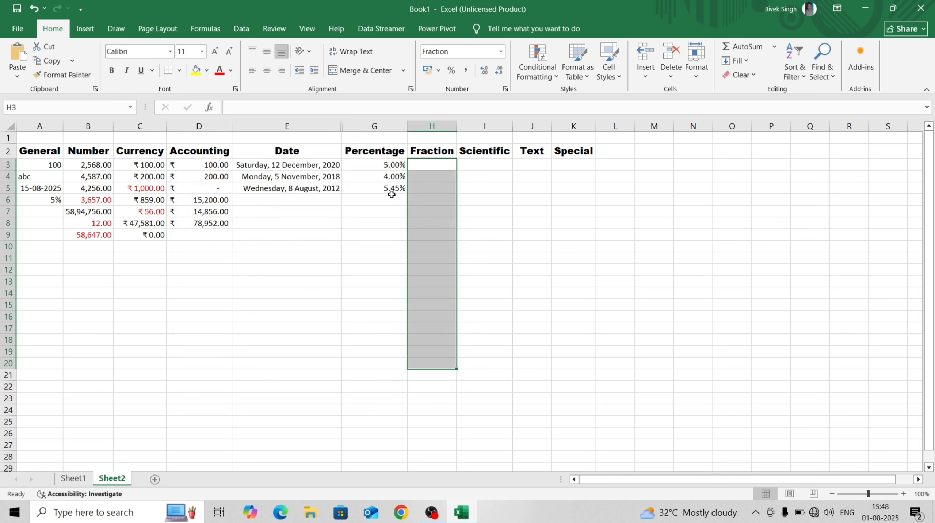
# Enter 0.5 and 2 1/2 in H3 and H4, shown as 1/2 and 2 1/2
pyautogui.click(421, 167)
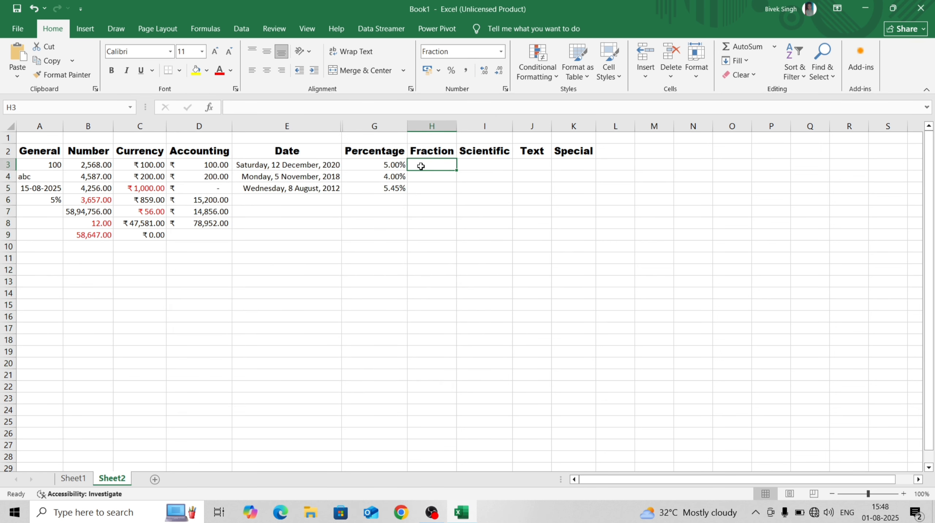
pyautogui.write('0.5')
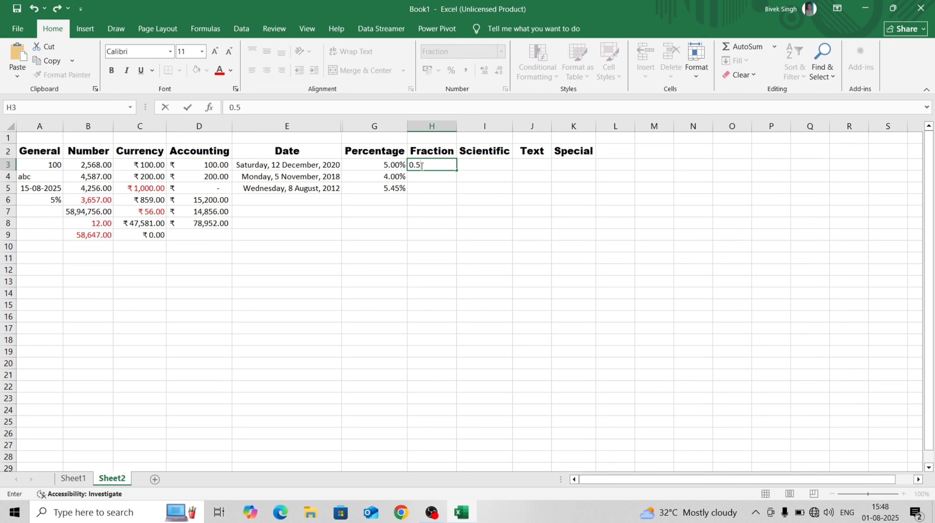
pyautogui.press('Return')
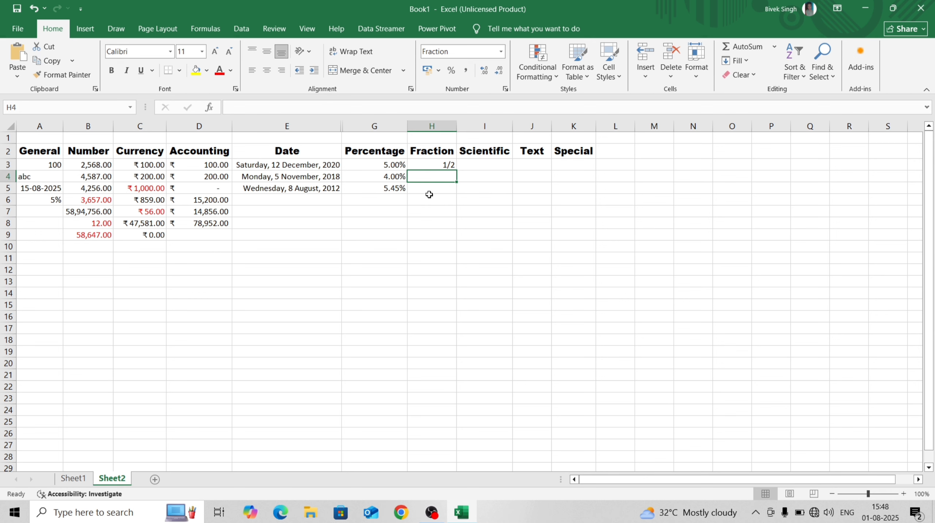
pyautogui.write('2 1/2')
pyautogui.press('Return')
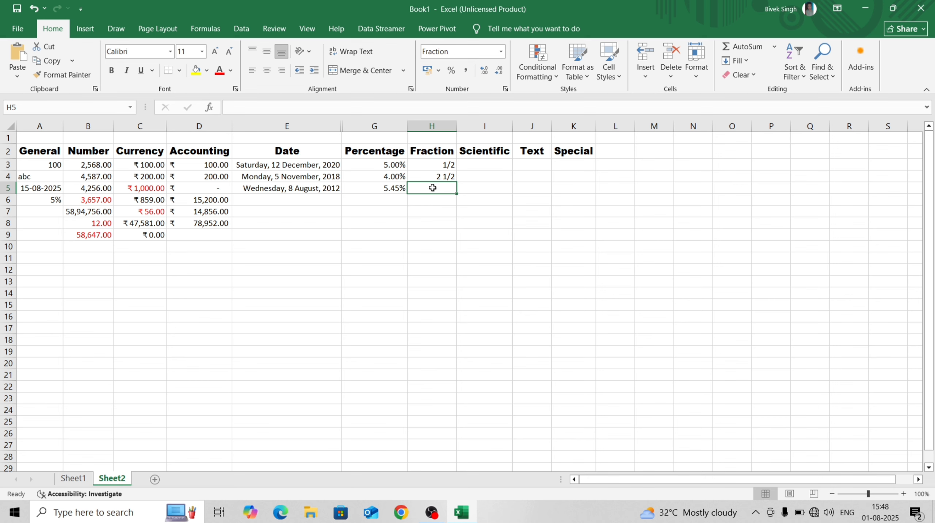
pyautogui.click(459, 178)
pyautogui.click(447, 176)
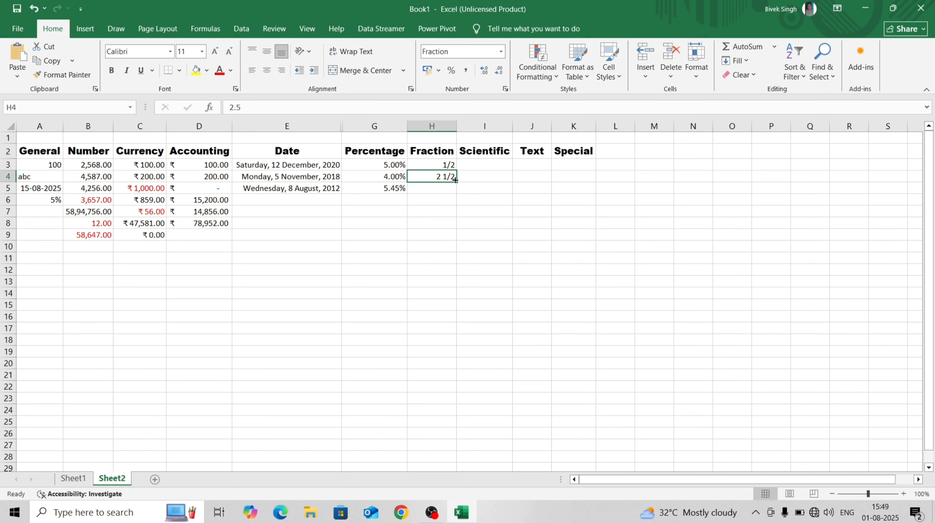
# Enter 3.5 and 0.25 in H5 and H6, shown as 3 1/2 and 1/4
pyautogui.click(445, 188)
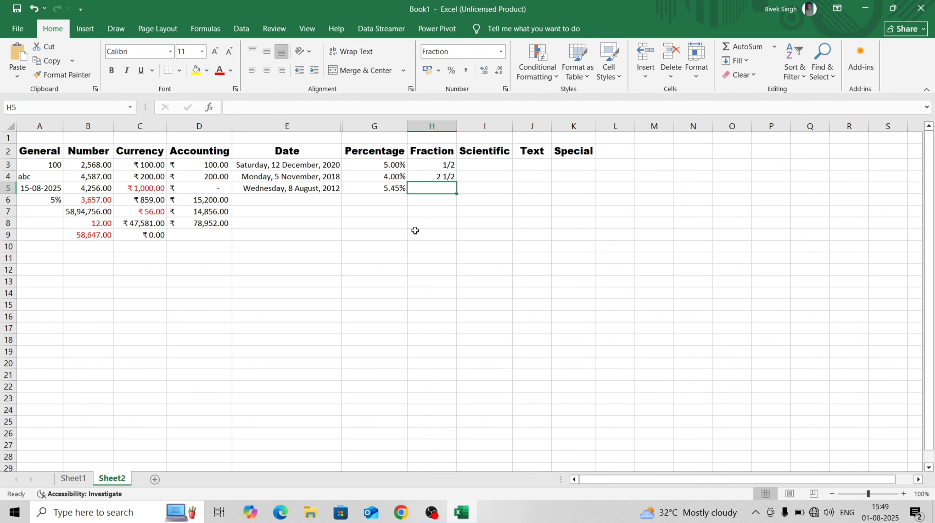
pyautogui.write('3.5')
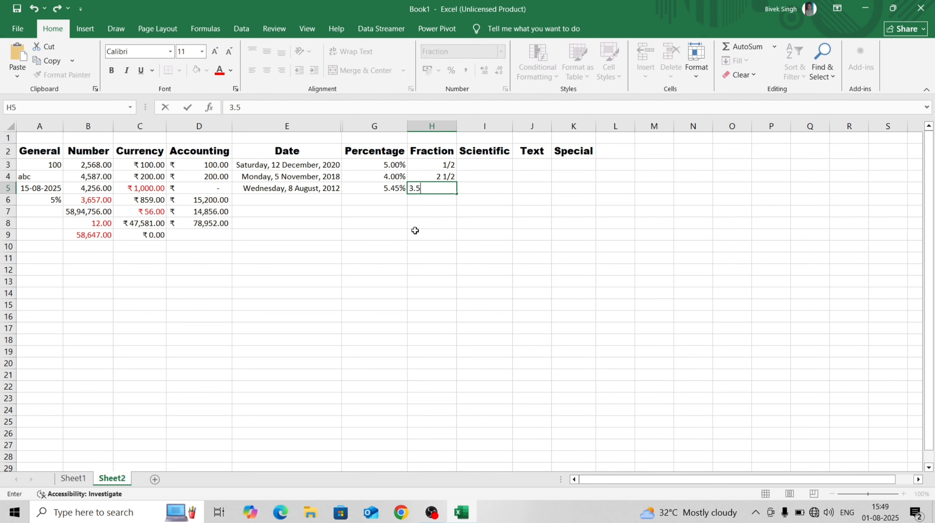
pyautogui.press('Return')
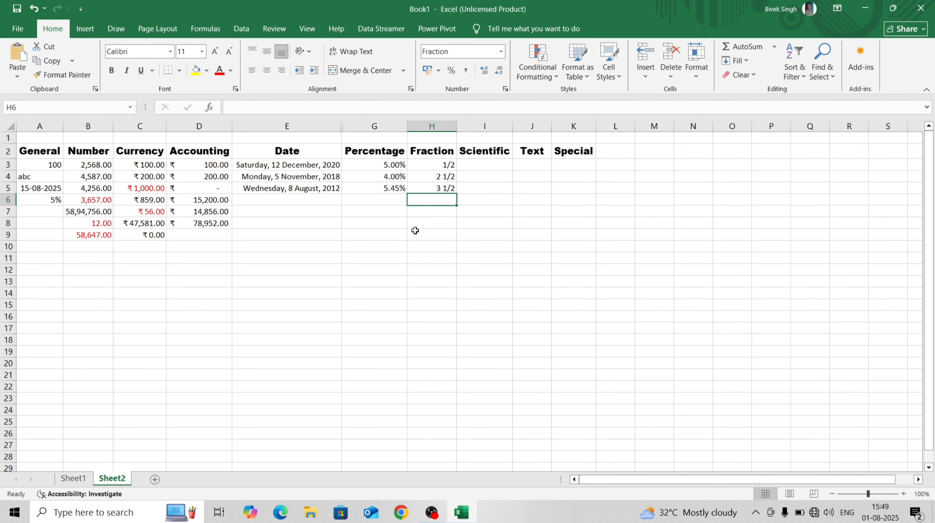
pyautogui.write('0')
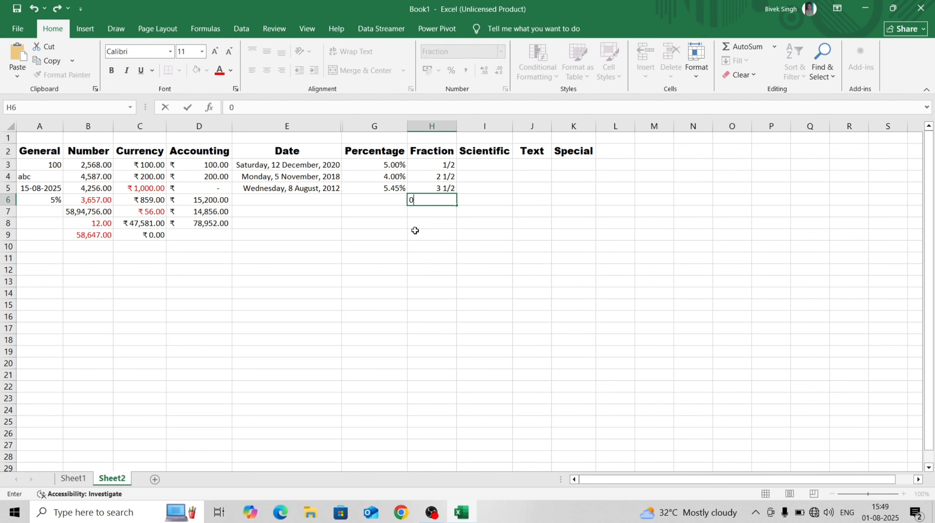
pyautogui.write('.25')
pyautogui.press('Return')
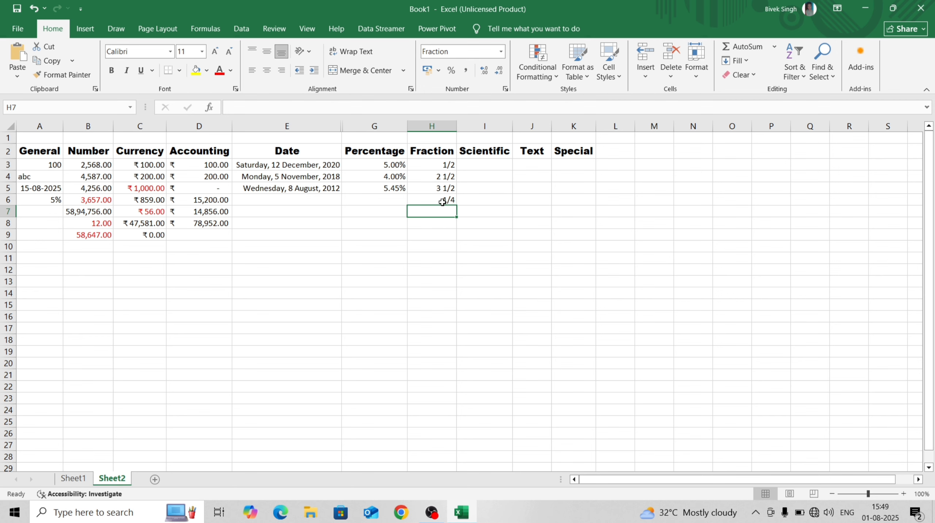
pyautogui.click(477, 162)
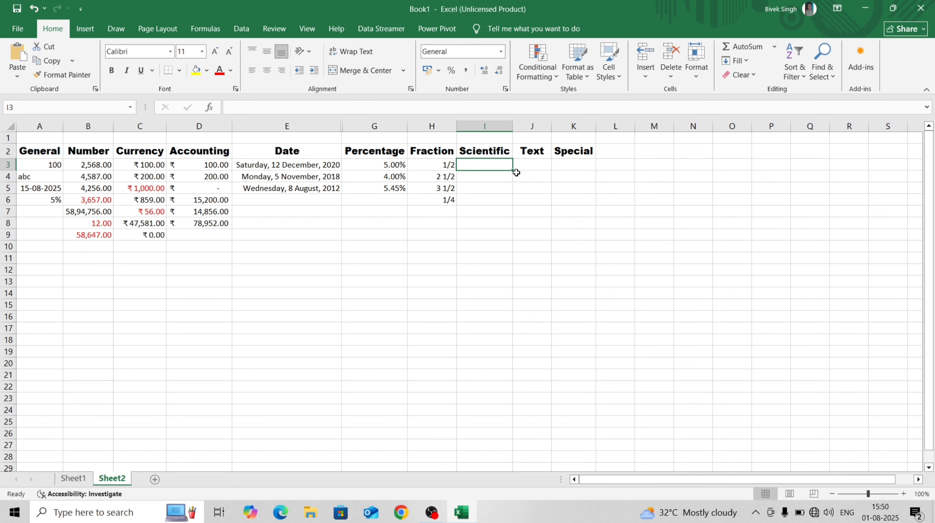
pyautogui.click(493, 187)
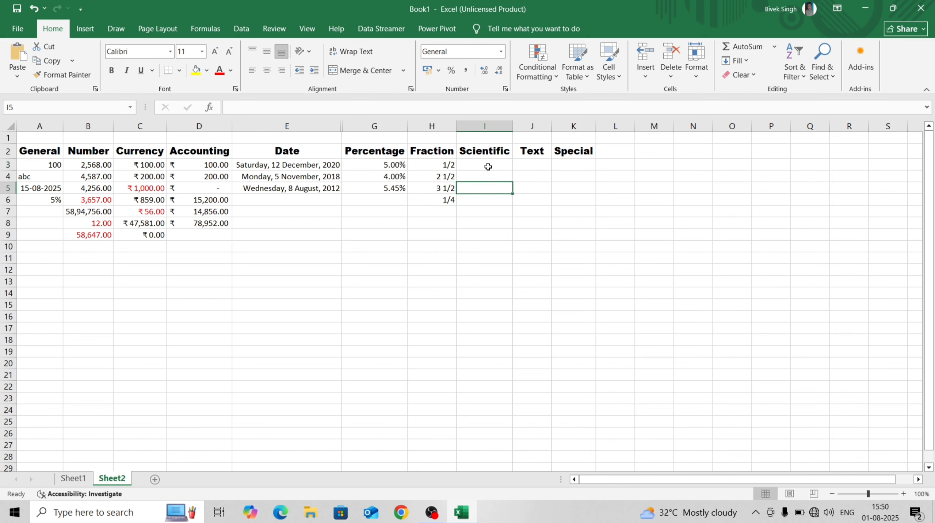
pyautogui.click(488, 165)
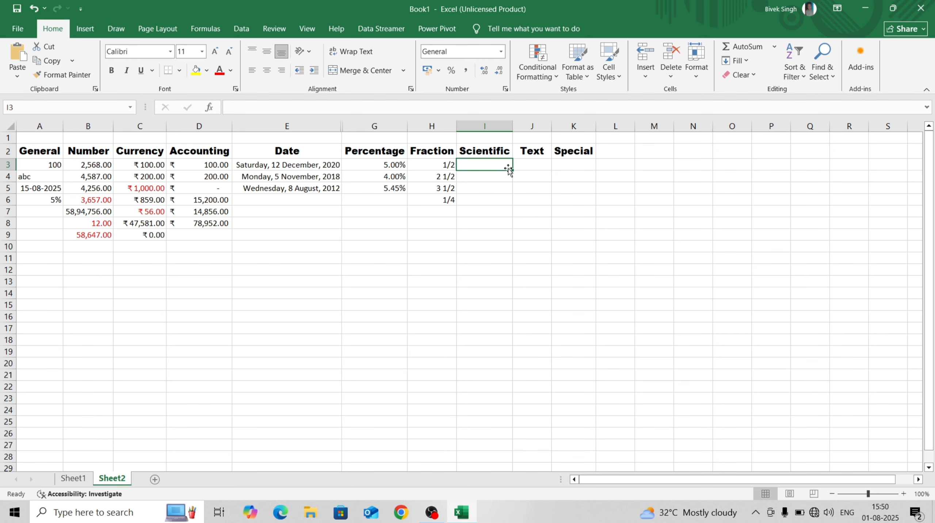
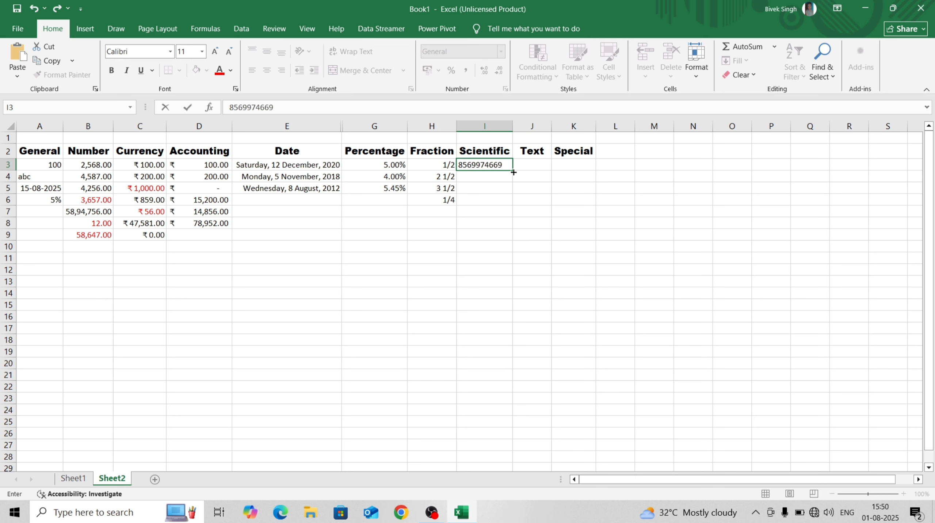
pyautogui.press('Return')
pyautogui.click(476, 165)
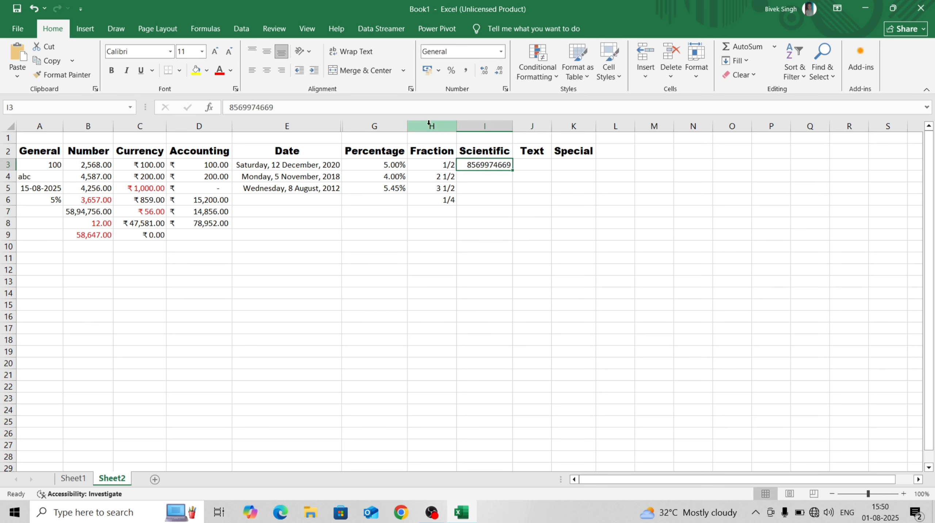
pyautogui.click(501, 54)
pyautogui.click(478, 359)
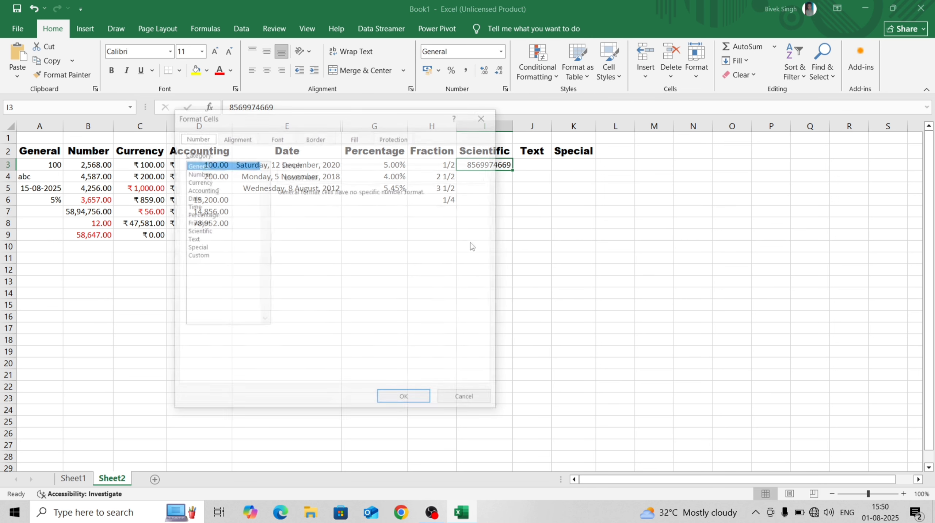
pyautogui.click(201, 231)
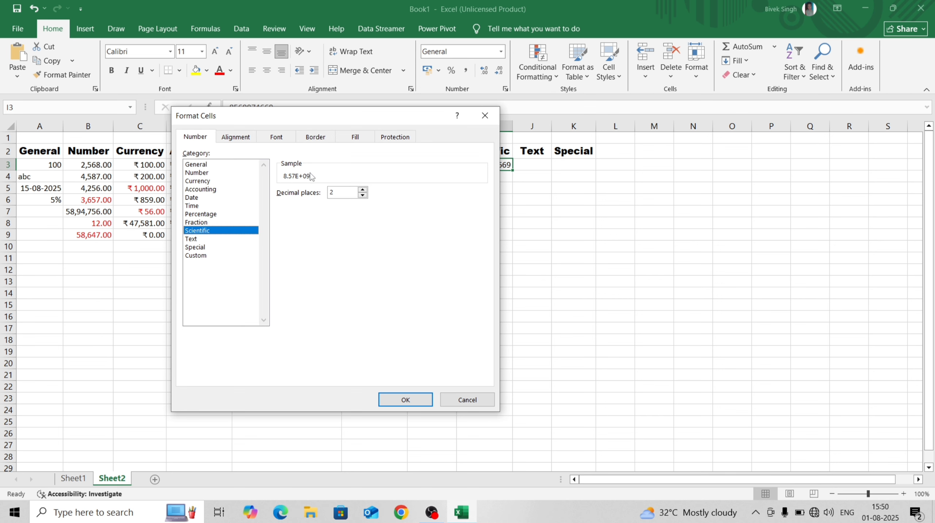
pyautogui.click(398, 400)
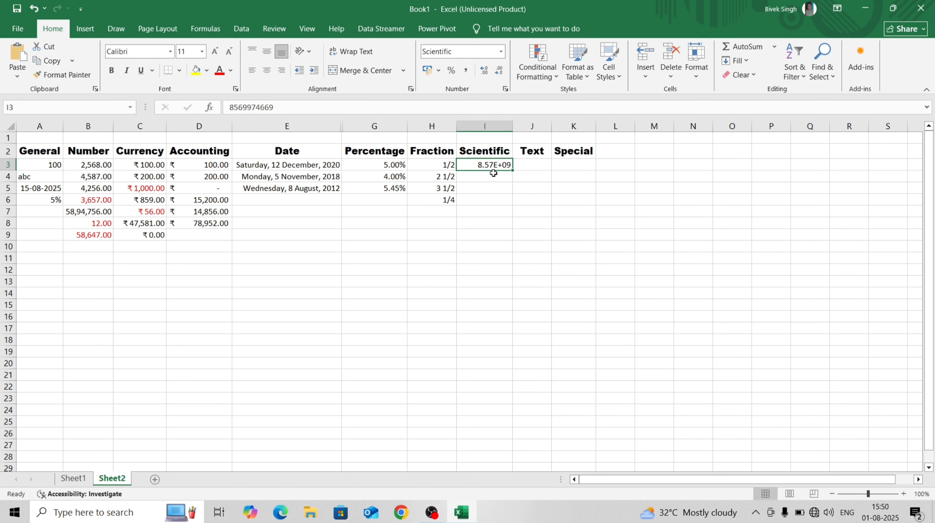
# Extend the Scientific number format to cells I3:I15
pyautogui.moveTo(499, 167); pyautogui.dragTo(498, 307)
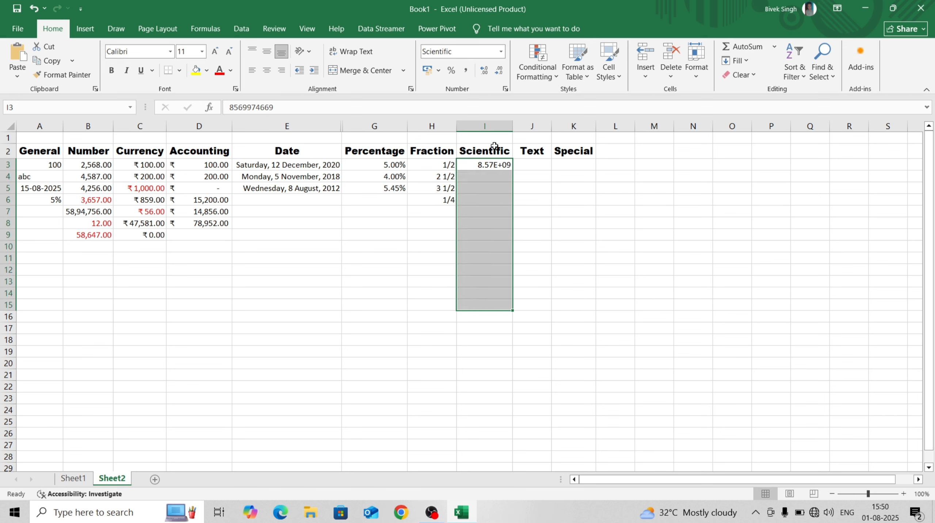
pyautogui.click(501, 51)
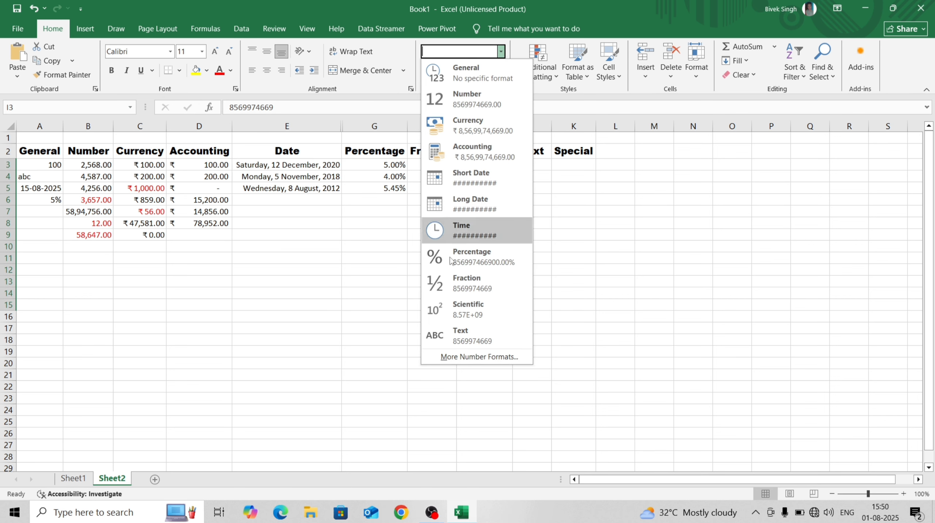
pyautogui.click(501, 358)
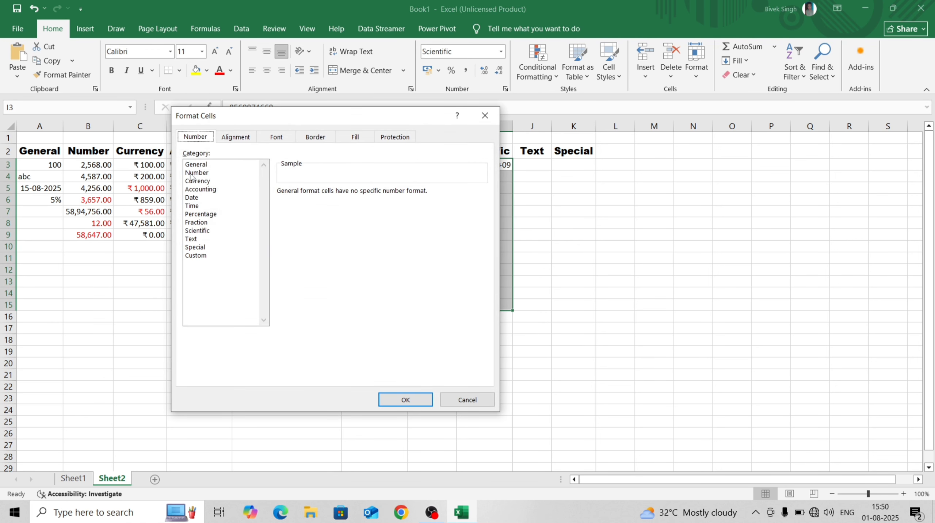
pyautogui.click(198, 231)
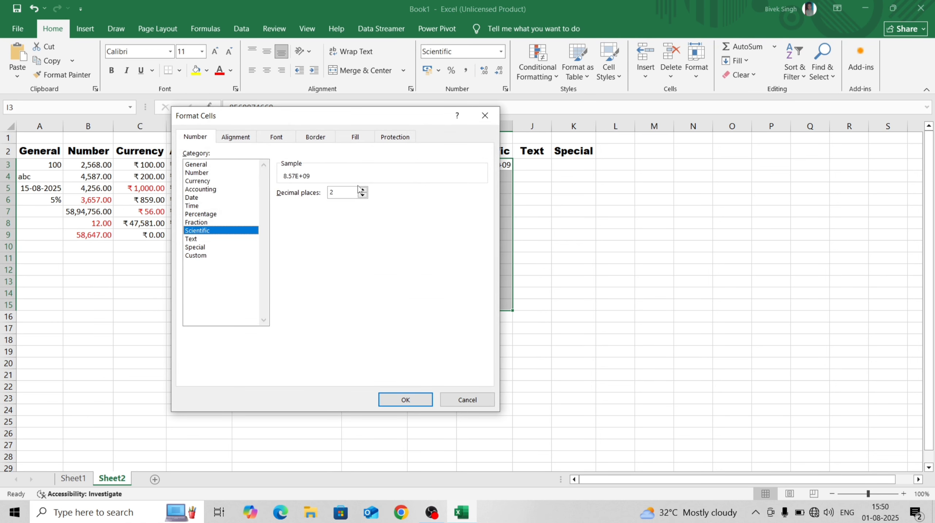
pyautogui.click(397, 400)
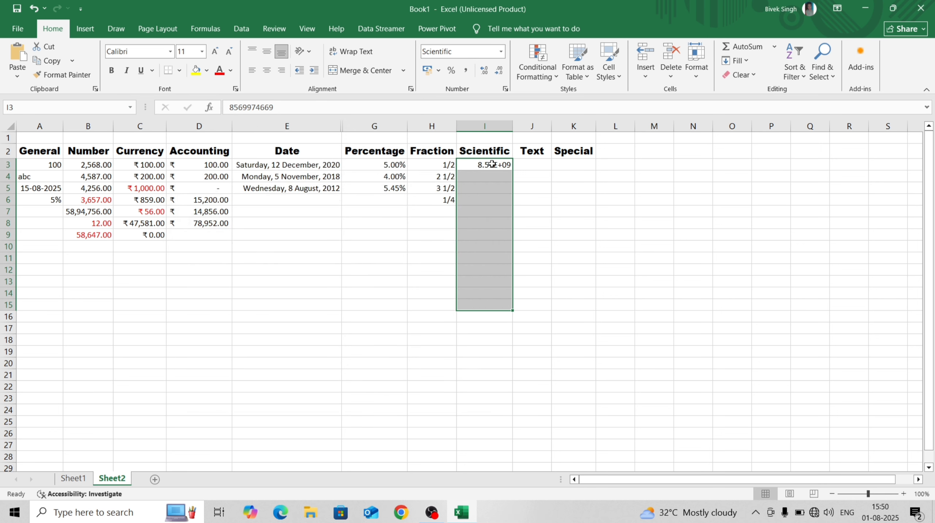
pyautogui.click(479, 177)
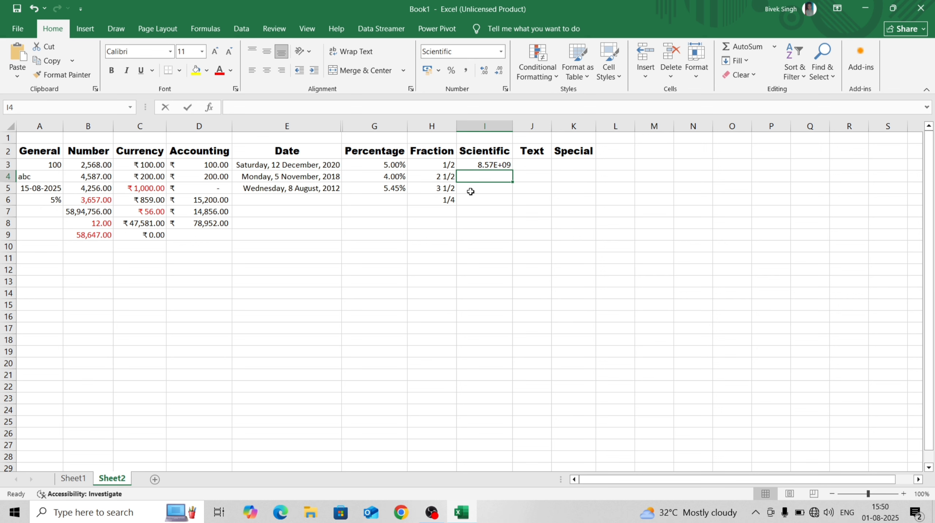
# Enter 10254978 and 52697446 in I4 and I5, shown as 1.03E+07 and 5.27E+07
pyautogui.write('10254978')
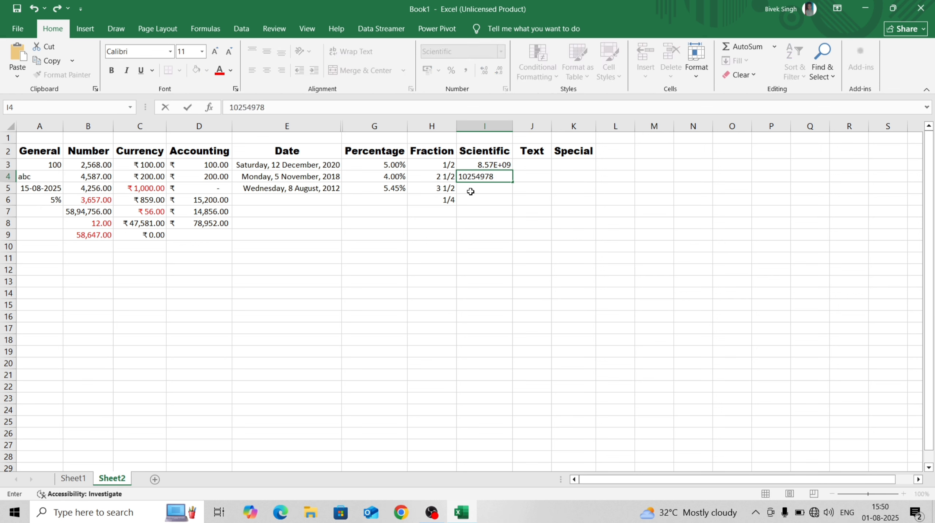
pyautogui.press('Return')
pyautogui.write('52697446')
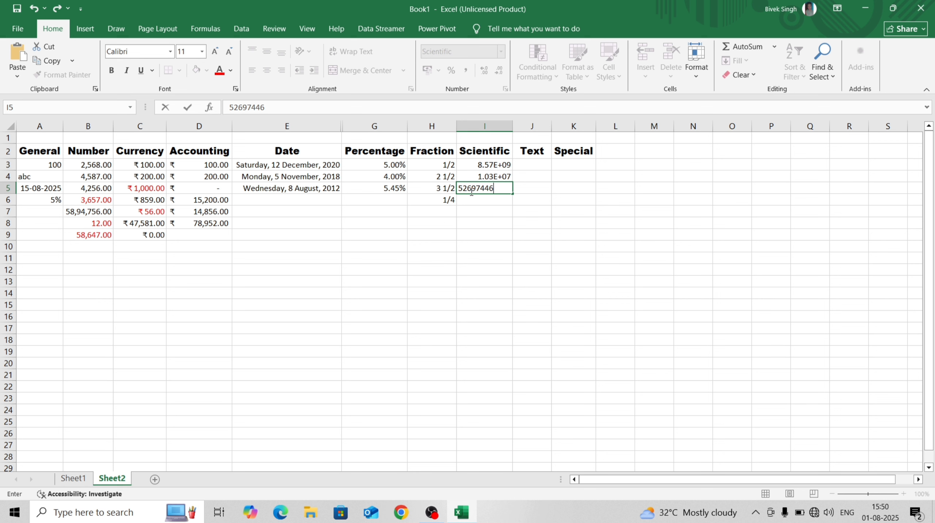
pyautogui.press('Return')
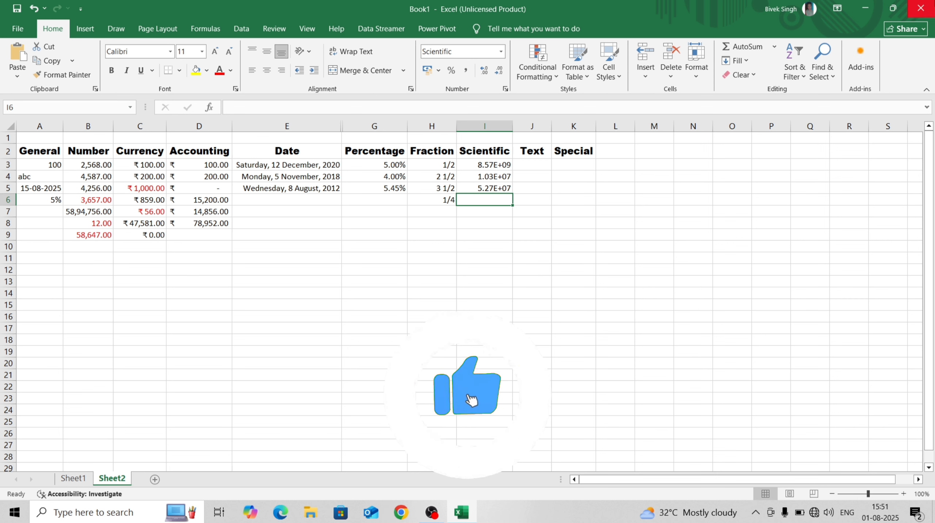
# Select cell J3 under the Text heading
pyautogui.click(540, 175)
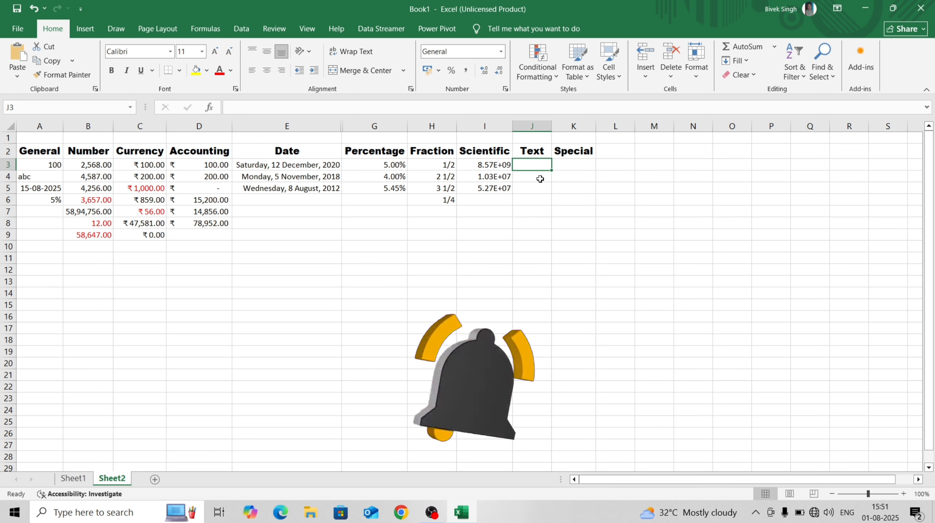
pyautogui.click(538, 163)
pyautogui.click(540, 175)
pyautogui.click(538, 161)
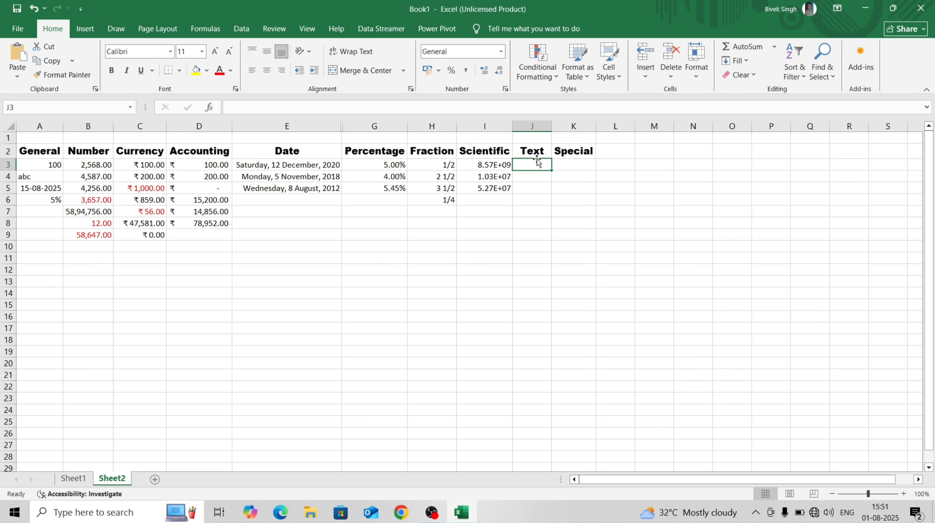
pyautogui.click(540, 177)
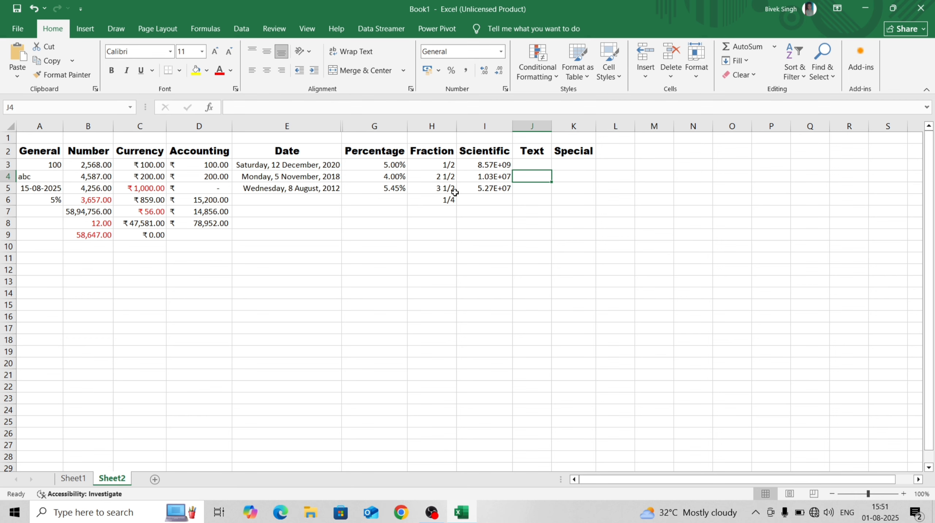
# Select J3:J14 and give those cells the Text category in Format Cells
pyautogui.click(538, 164)
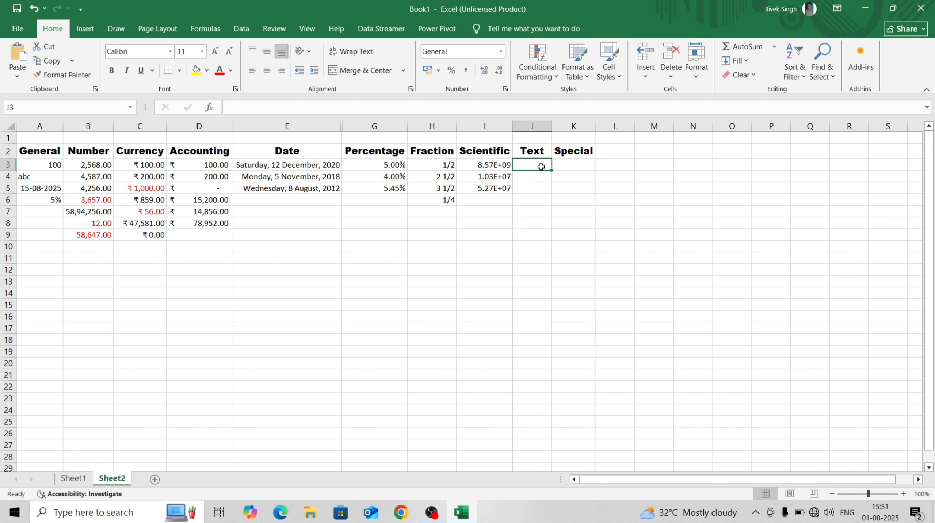
pyautogui.moveTo(540, 167); pyautogui.dragTo(547, 278)
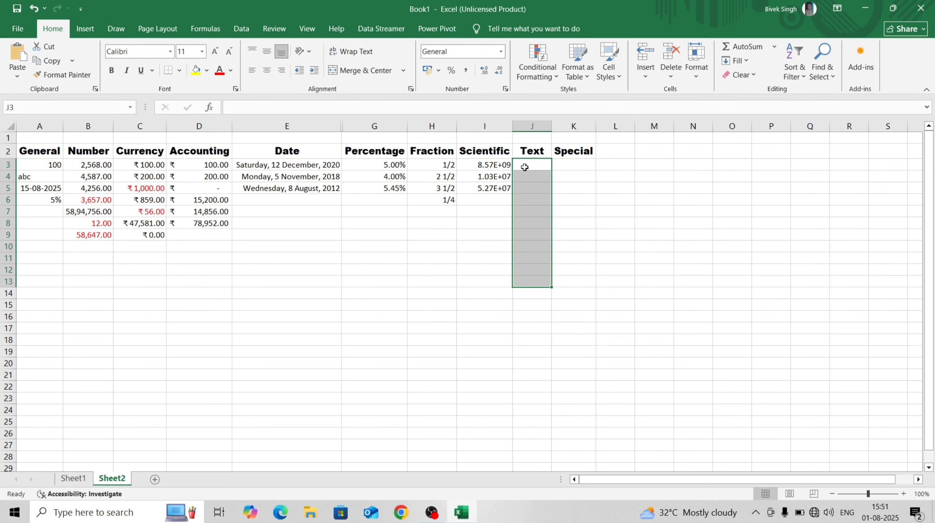
pyautogui.click(525, 166)
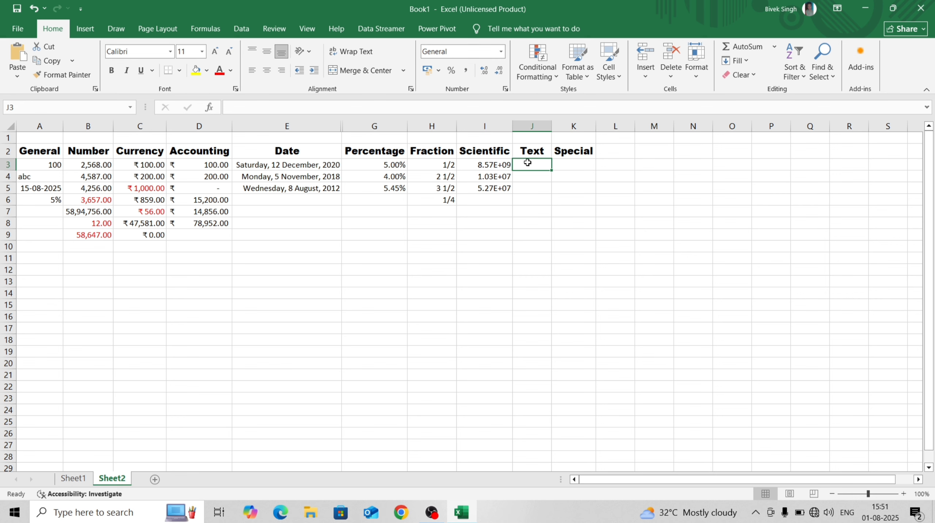
pyautogui.moveTo(528, 162); pyautogui.dragTo(534, 293)
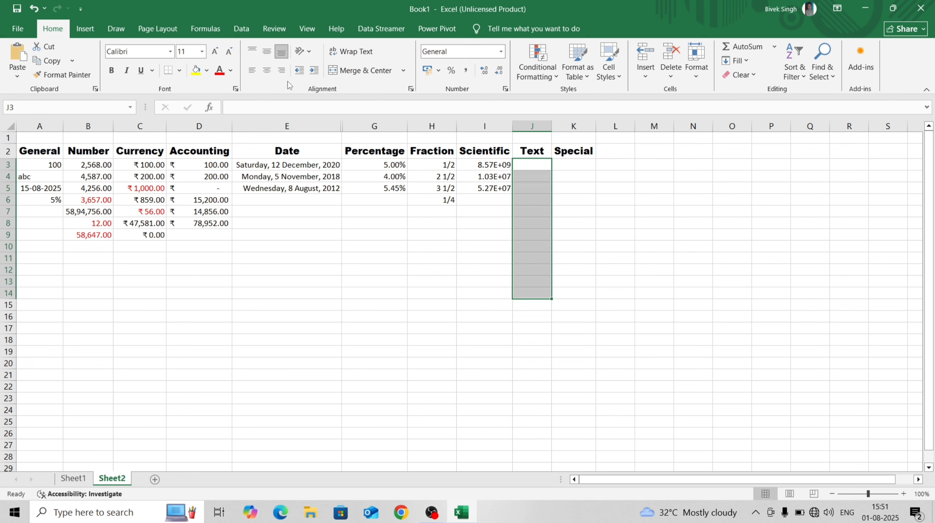
pyautogui.click(501, 51)
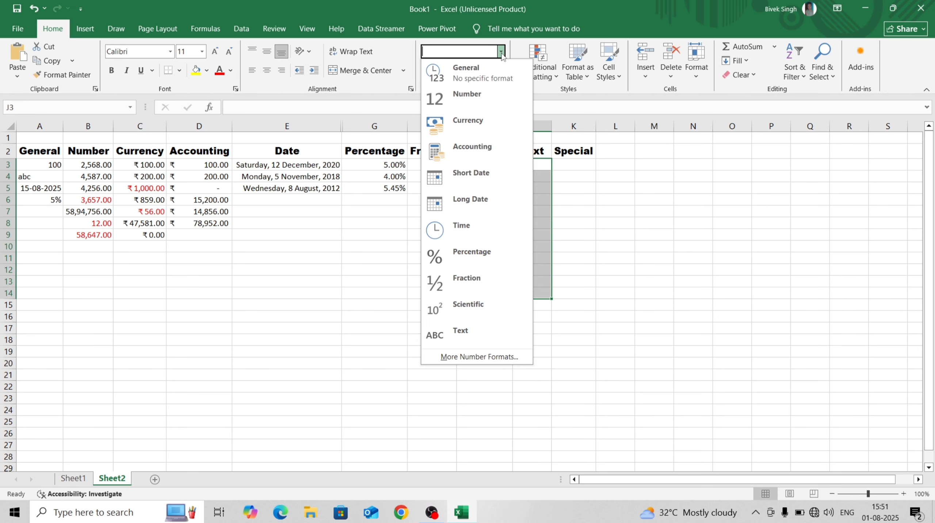
pyautogui.click(493, 356)
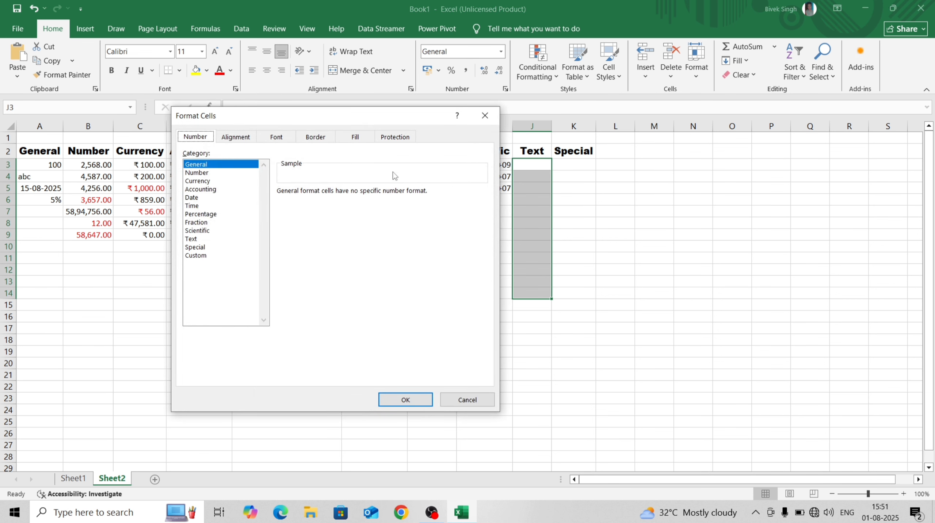
pyautogui.click(191, 239)
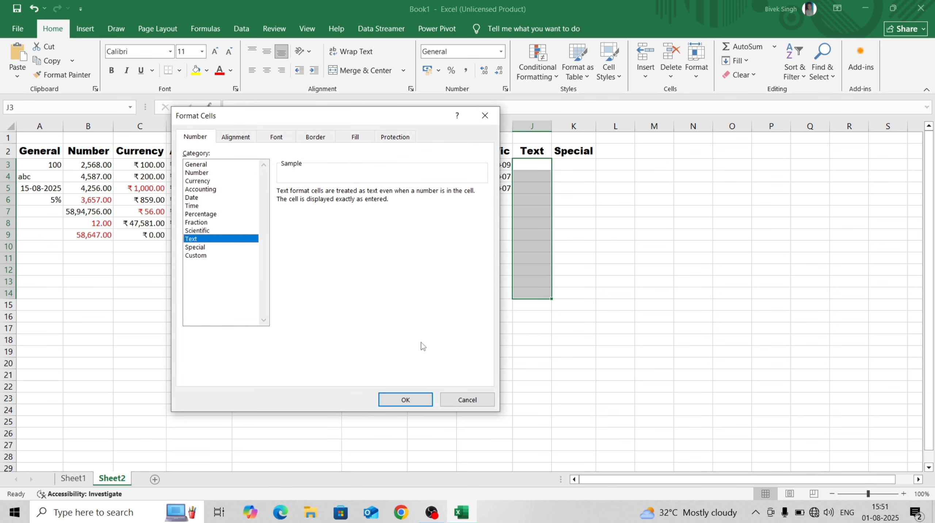
pyautogui.click(404, 400)
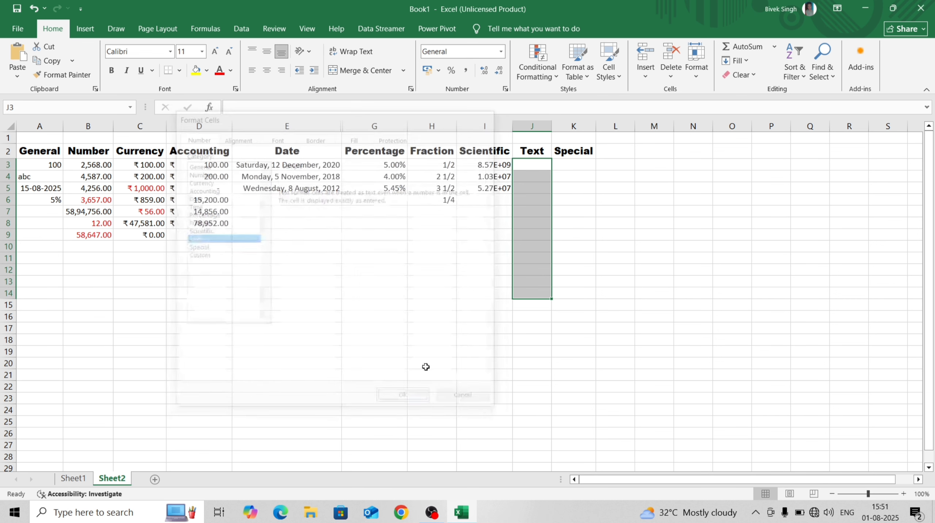
pyautogui.click(535, 165)
# Enter abc in J3, 200 in M3, and 200 as text in J4
pyautogui.write('abc')
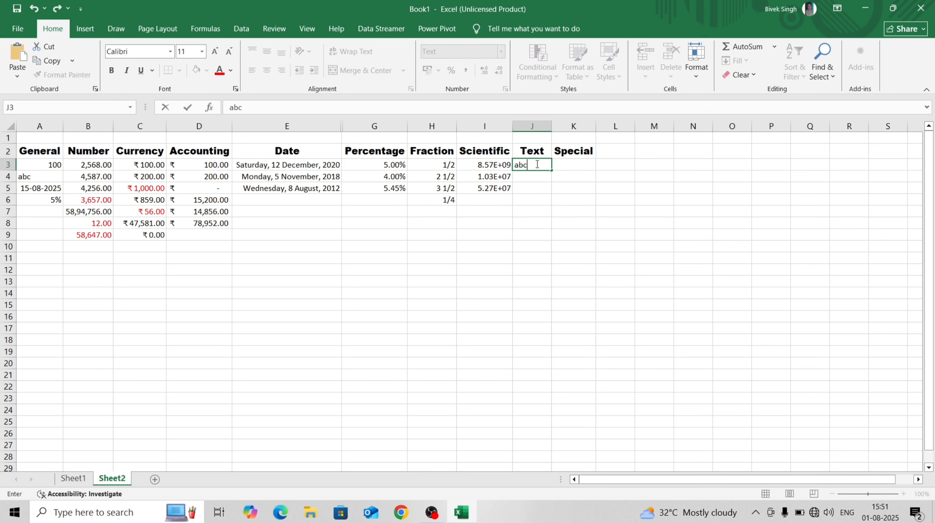
pyautogui.press('Return')
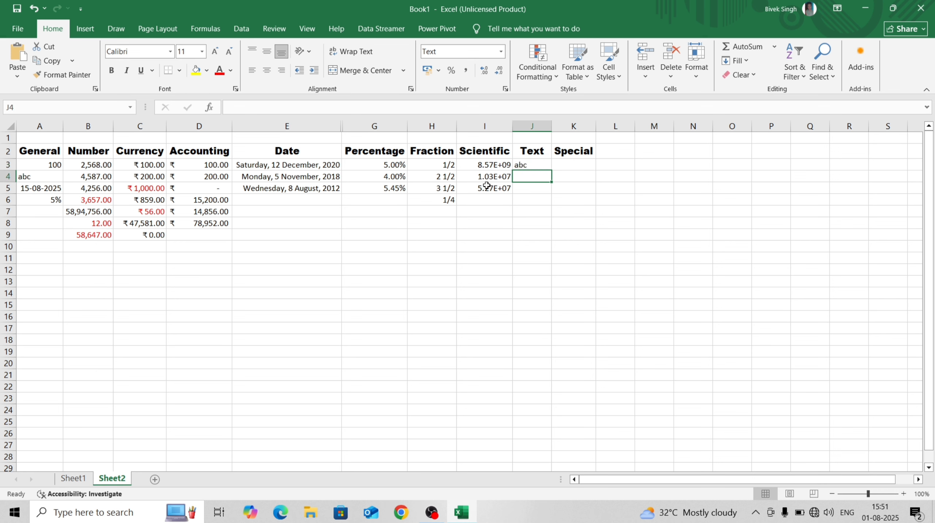
pyautogui.click(642, 168)
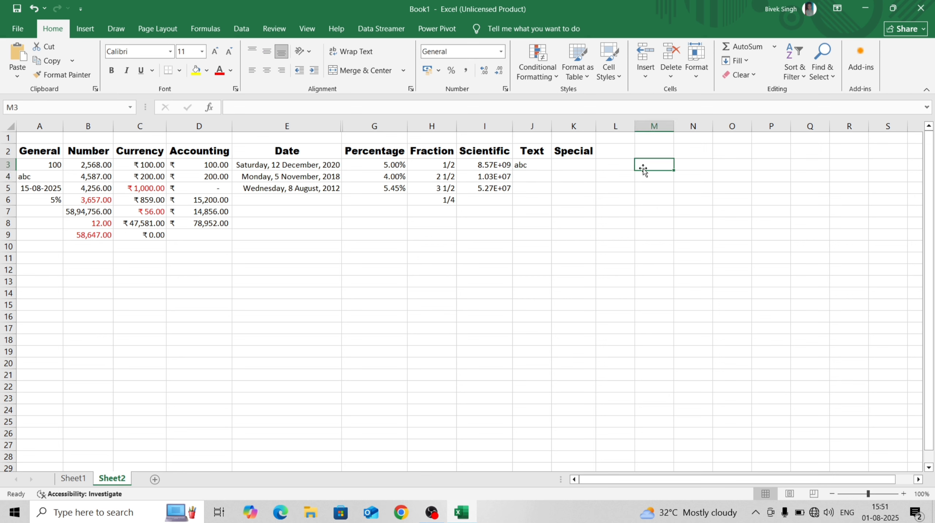
pyautogui.write('200')
pyautogui.press('Return')
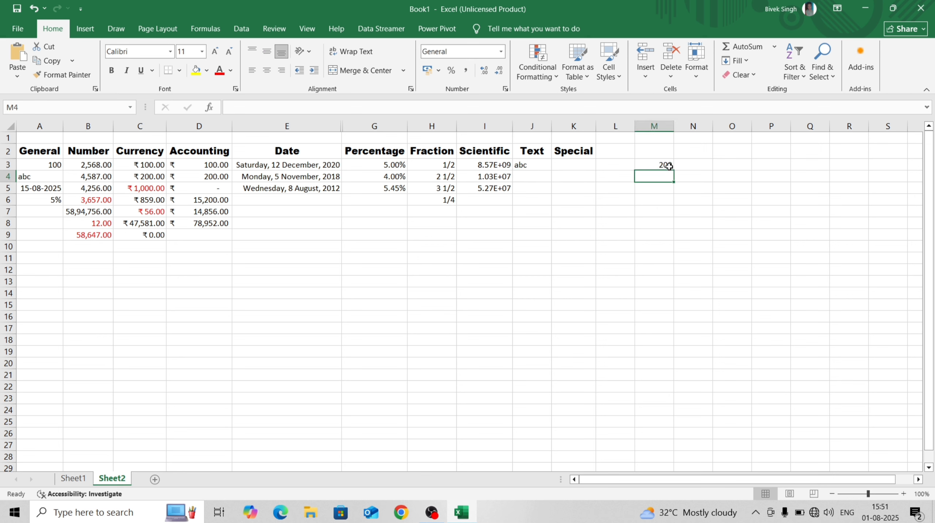
pyautogui.click(524, 177)
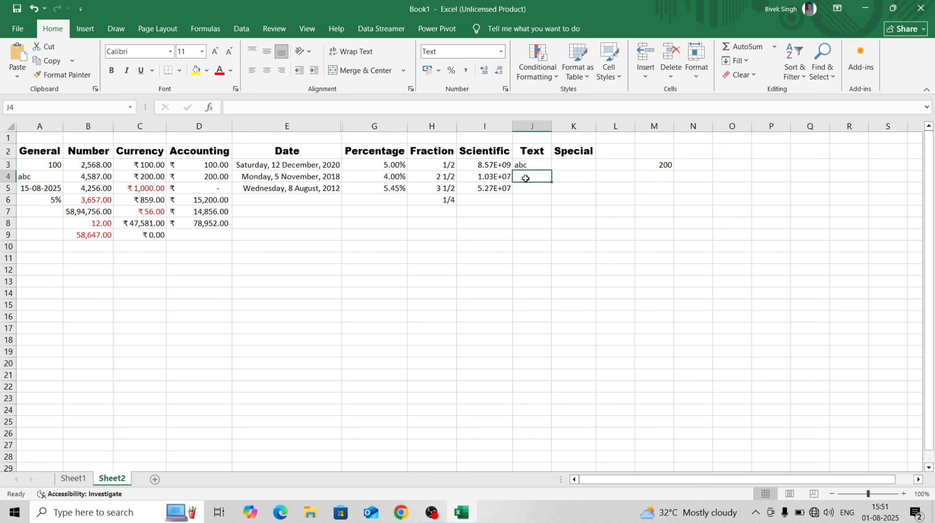
pyautogui.write('200')
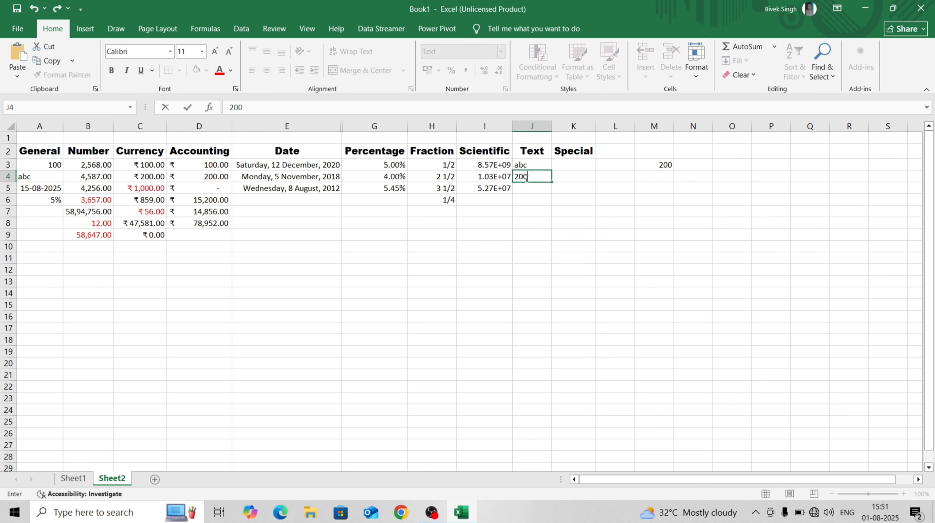
pyautogui.press('Return')
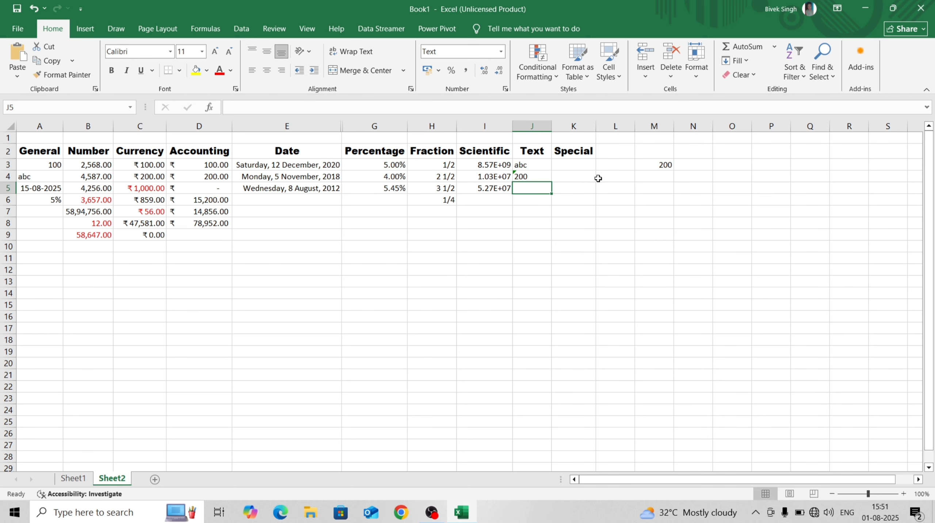
# Try converting J4's text 200 to a number, then undo so it stays text
pyautogui.click(514, 173)
pyautogui.click(509, 178)
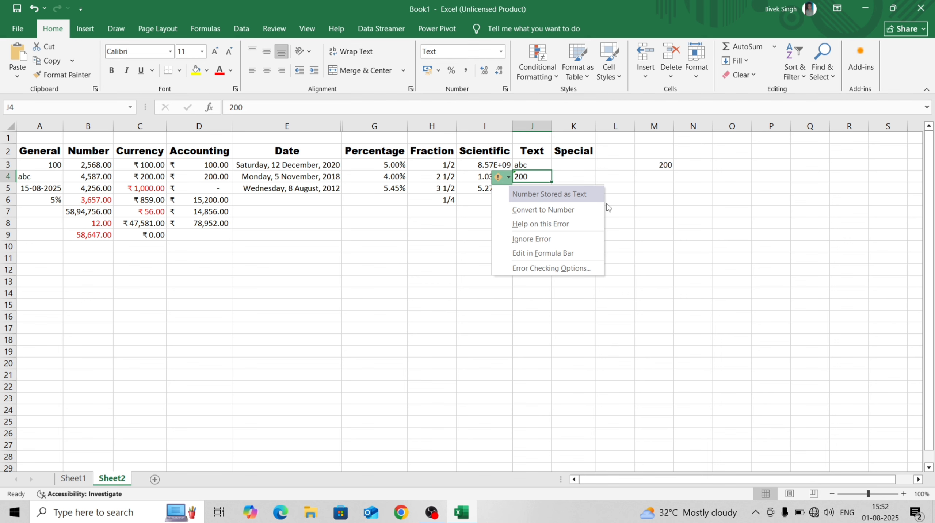
pyautogui.click(568, 212)
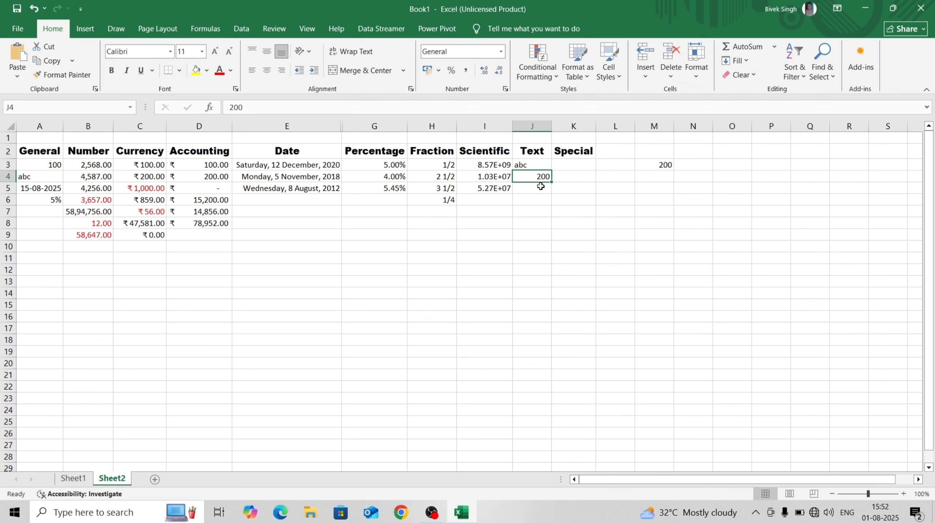
pyautogui.hotkey('ctrl', 'z')
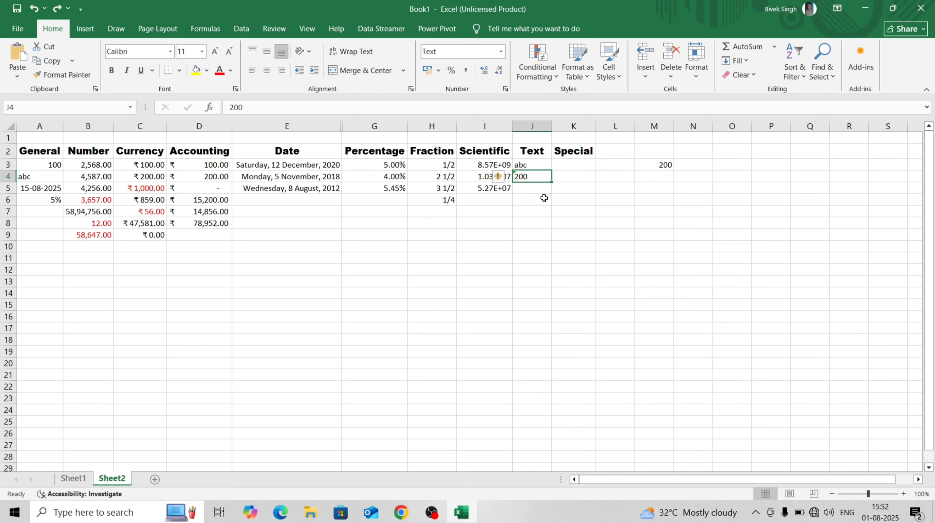
pyautogui.click(542, 196)
pyautogui.click(537, 175)
pyautogui.click(543, 187)
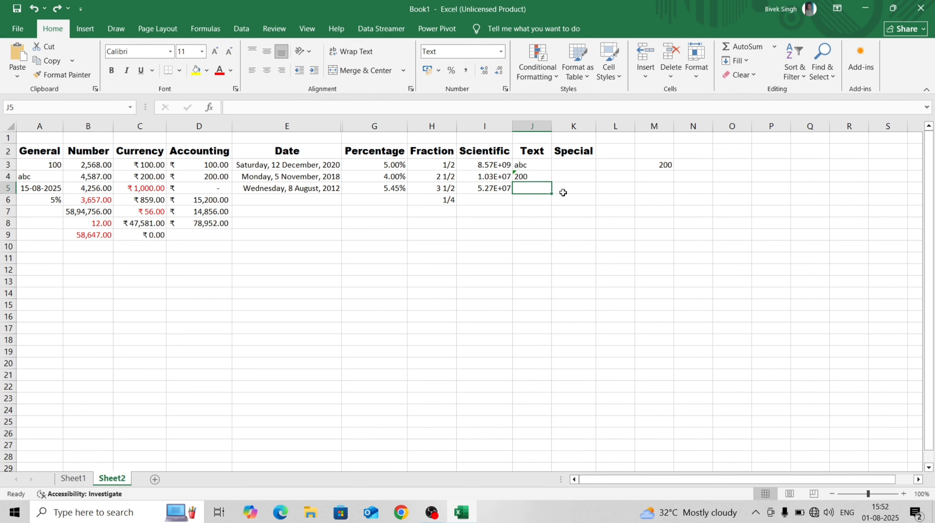
# Enter 0200 in M4 (shows 200) and in J5 as text, keeping the leading zero
pyautogui.click(661, 176)
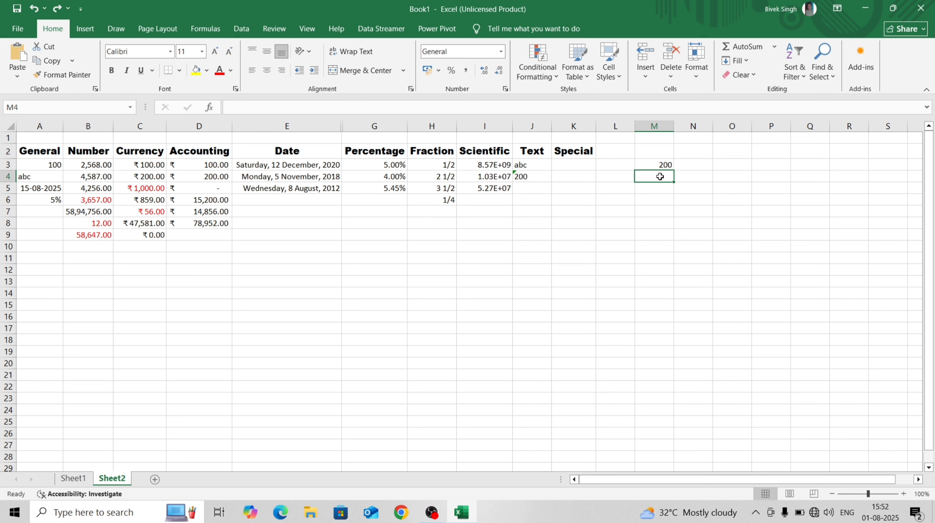
pyautogui.write('02')
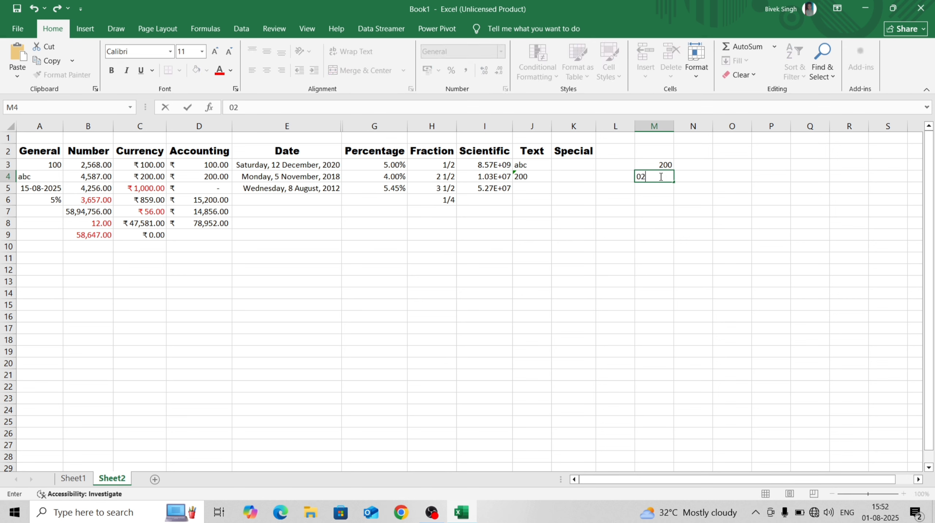
pyautogui.write('00')
pyautogui.press('Return')
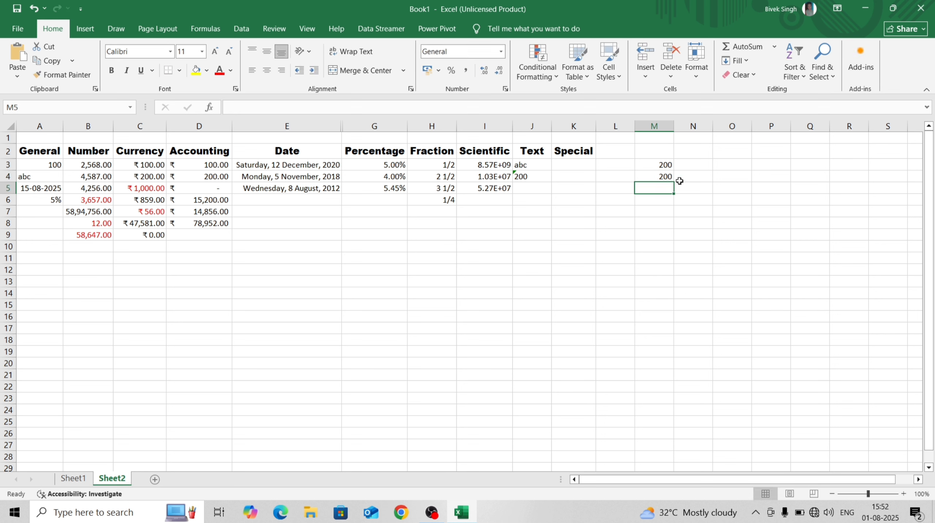
pyautogui.click(540, 188)
pyautogui.write('0200')
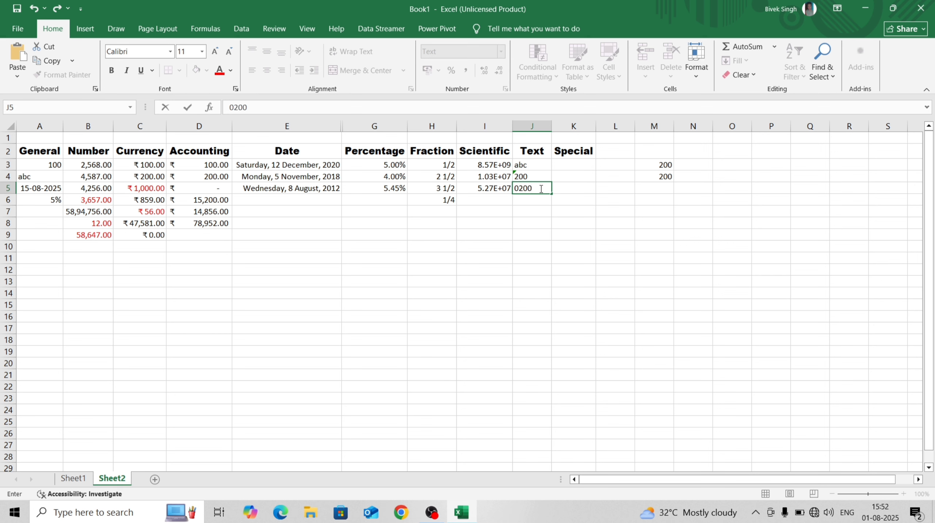
pyautogui.press('Return')
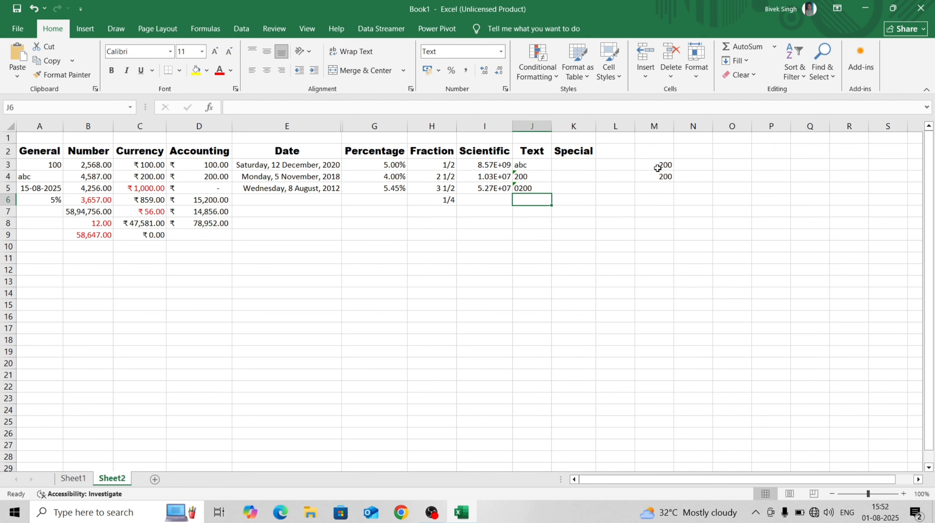
pyautogui.moveTo(663, 163); pyautogui.dragTo(663, 176)
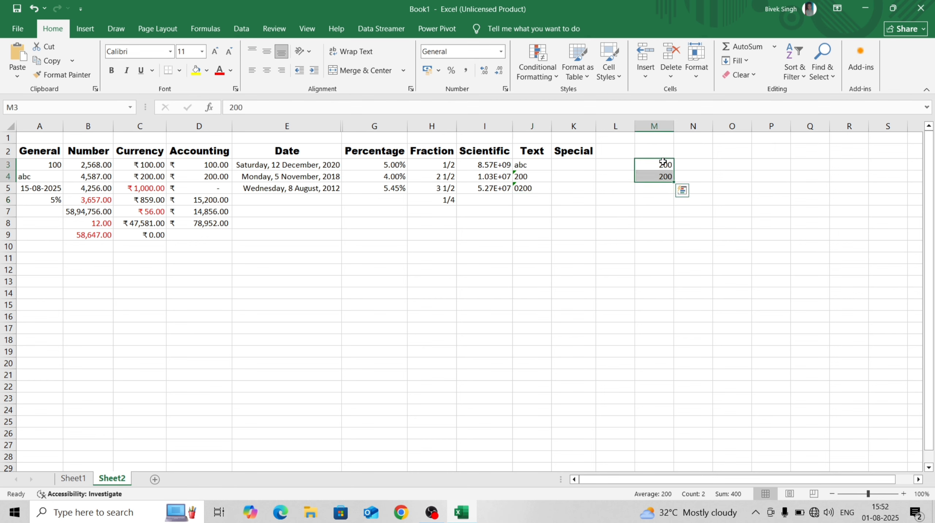
pyautogui.moveTo(535, 177)
pyautogui.mouseDown()
pyautogui.moveTo(534, 201)
pyautogui.moveTo(536, 190)
pyautogui.mouseUp()
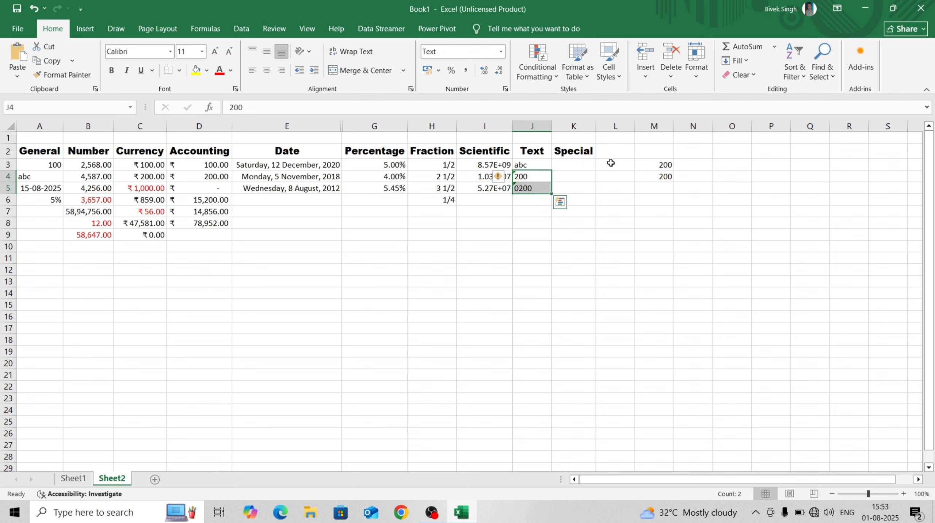
pyautogui.moveTo(647, 160); pyautogui.dragTo(654, 176)
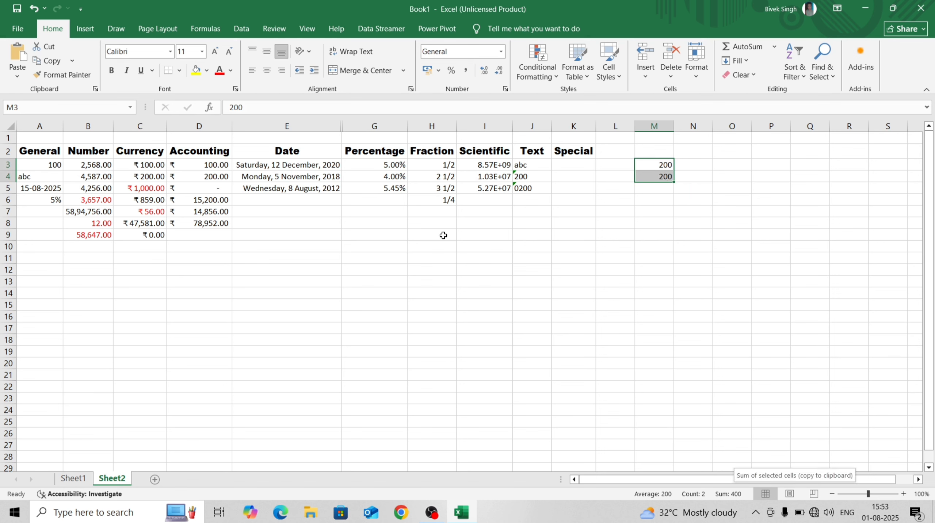
pyautogui.moveTo(525, 175); pyautogui.dragTo(531, 187)
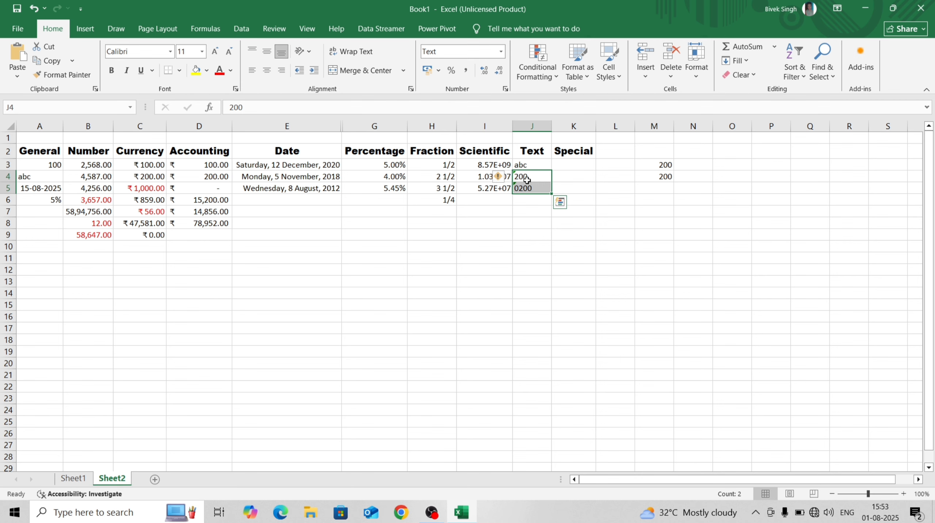
pyautogui.click(530, 188)
pyautogui.click(530, 178)
pyautogui.click(533, 199)
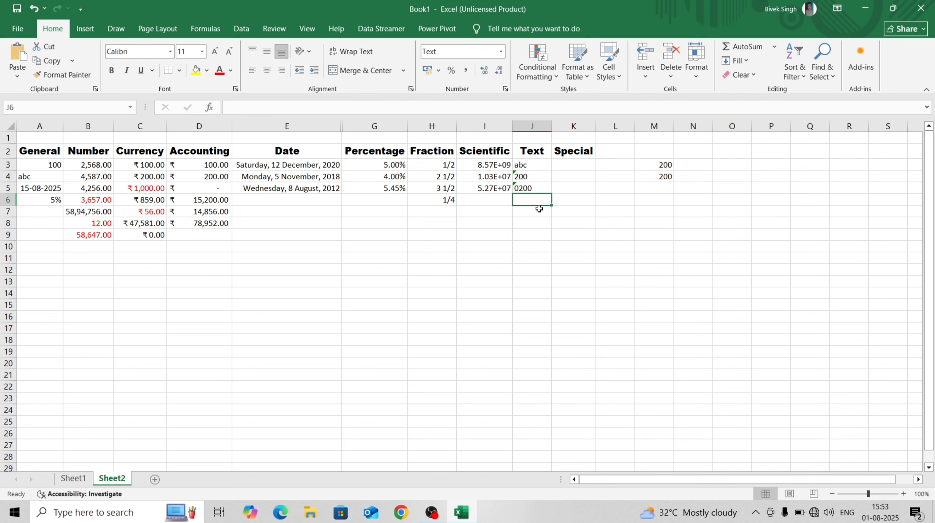
pyautogui.click(572, 162)
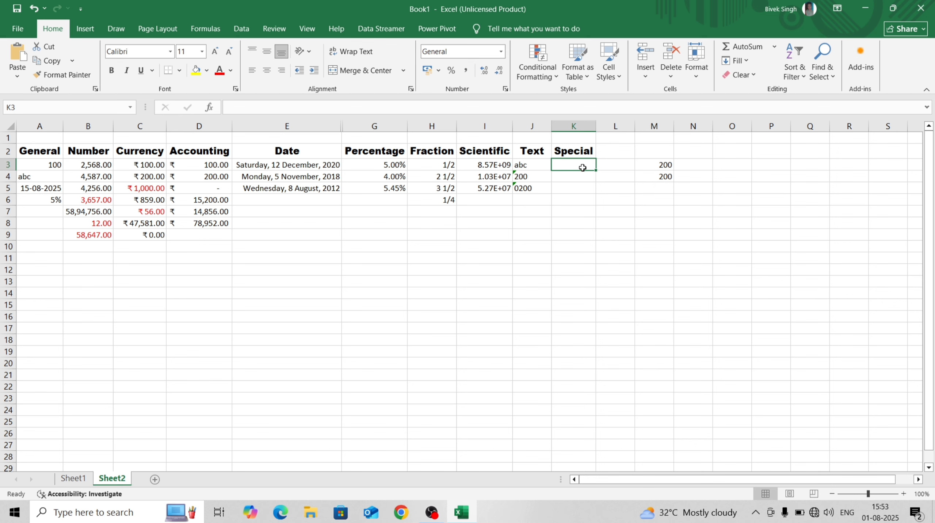
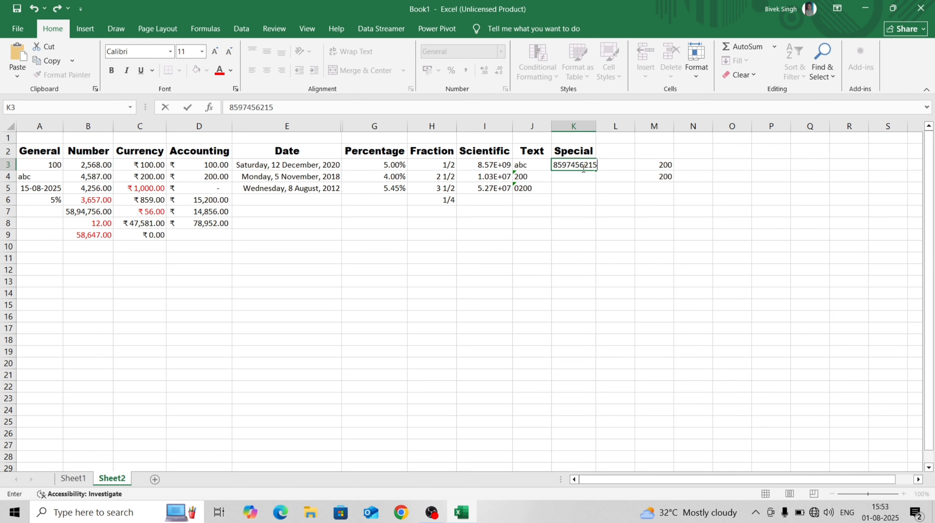
# Enter a ten-digit phone number into K3 and try the Special number format
pyautogui.press('Return')
pyautogui.press('Return')
pyautogui.click(583, 168)
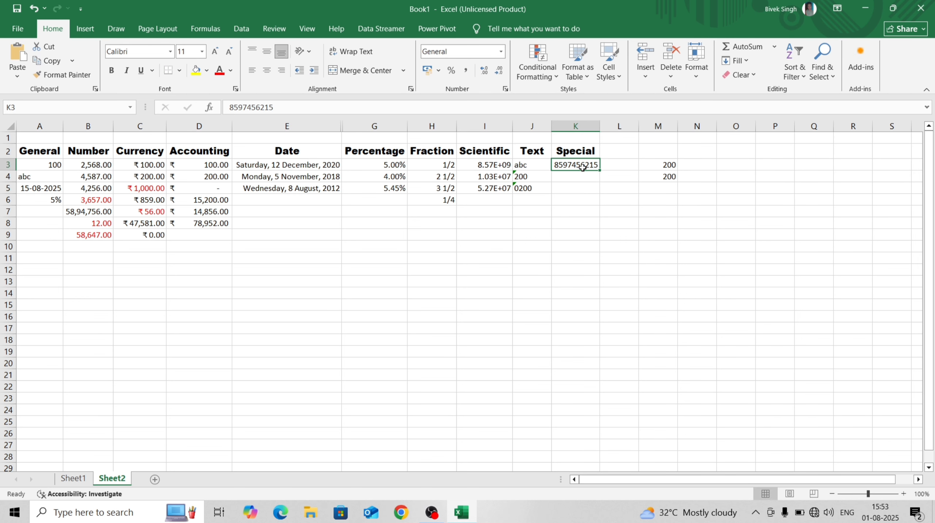
pyautogui.click(501, 51)
pyautogui.click(508, 357)
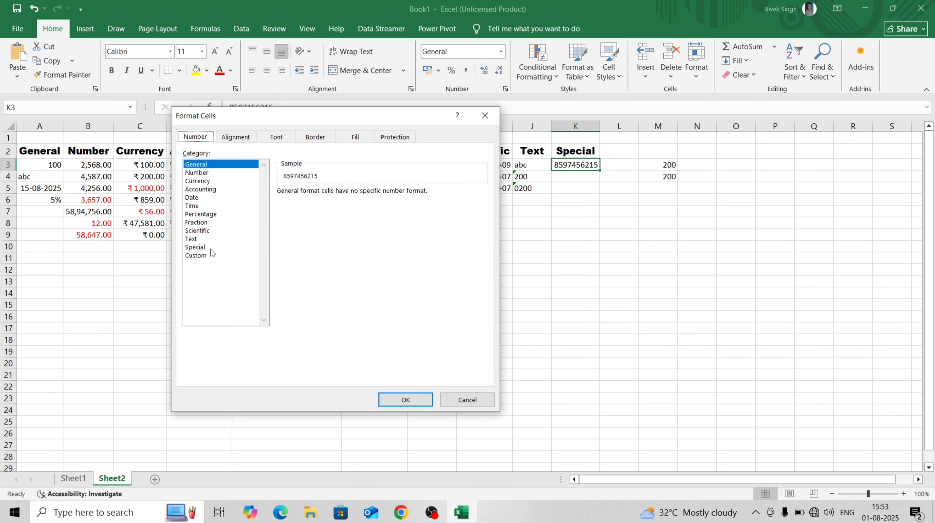
pyautogui.click(200, 248)
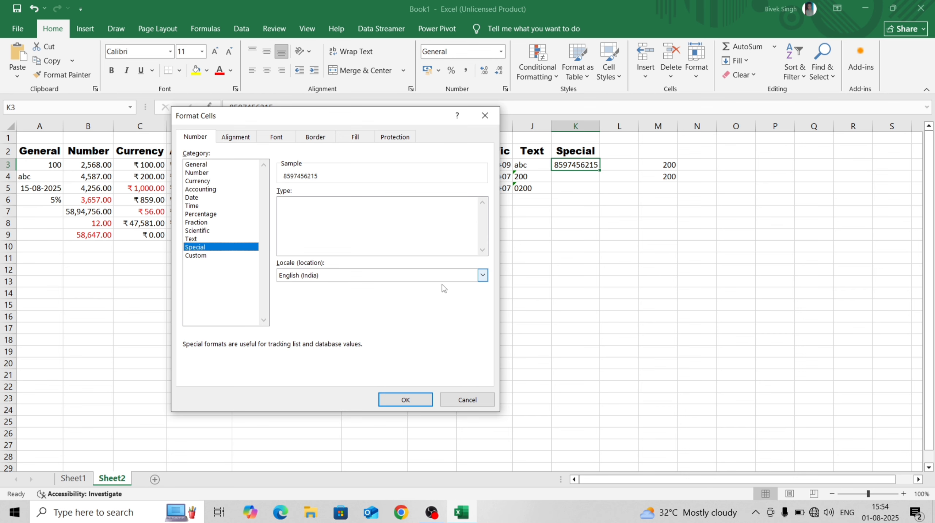
pyautogui.click(482, 275)
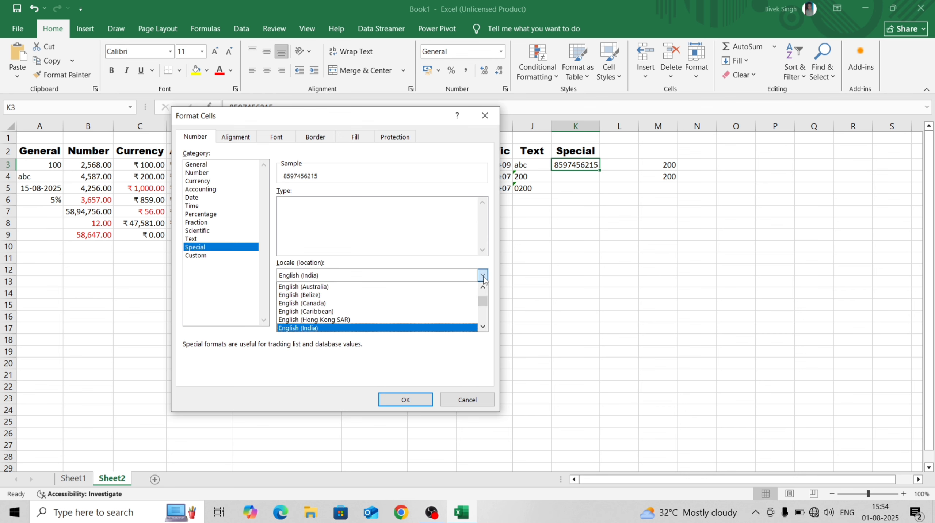
pyautogui.click(483, 278)
pyautogui.click(406, 399)
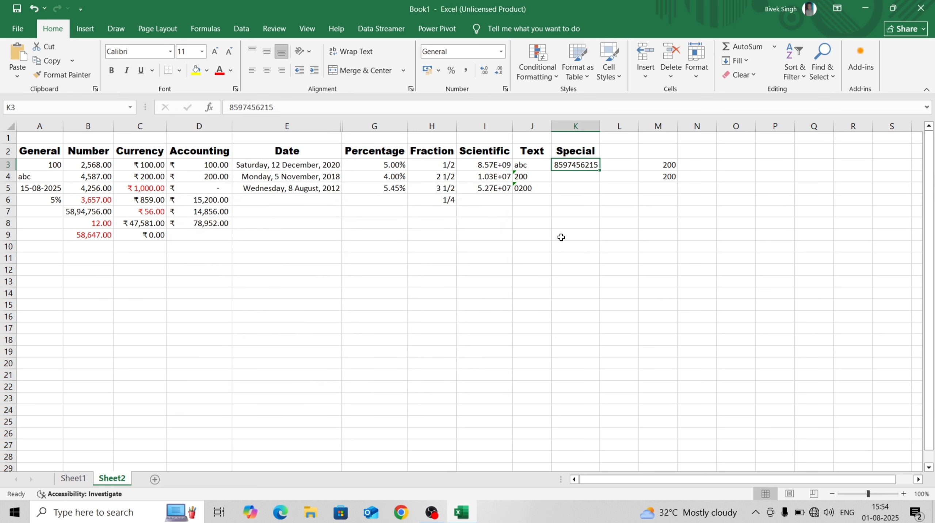
# Reopen K3's Special number format and try the English (Canada) locale
pyautogui.click(568, 223)
pyautogui.click(577, 155)
pyautogui.click(578, 165)
pyautogui.click(503, 53)
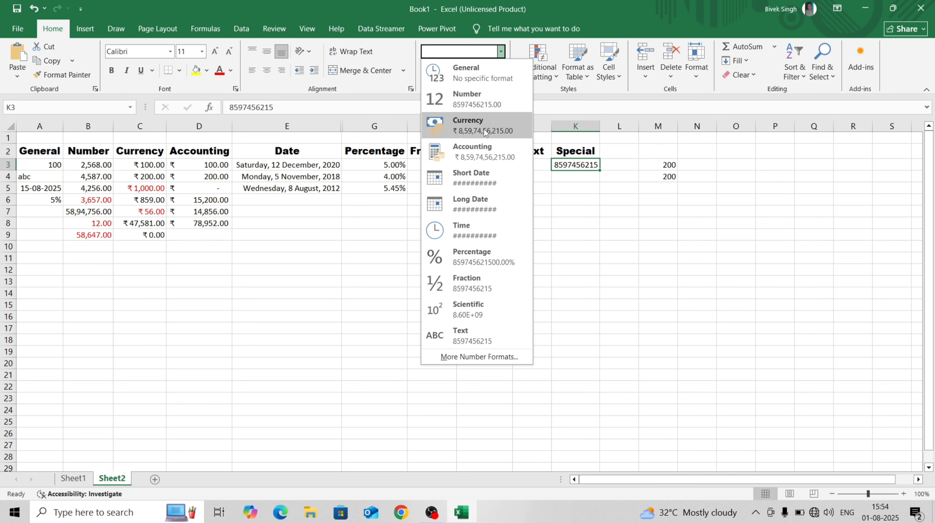
pyautogui.click(477, 357)
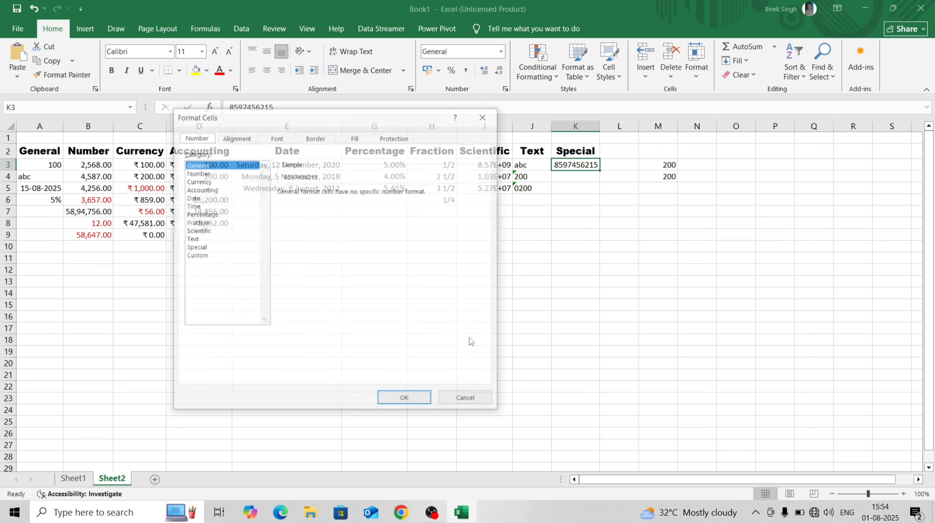
pyautogui.click(206, 247)
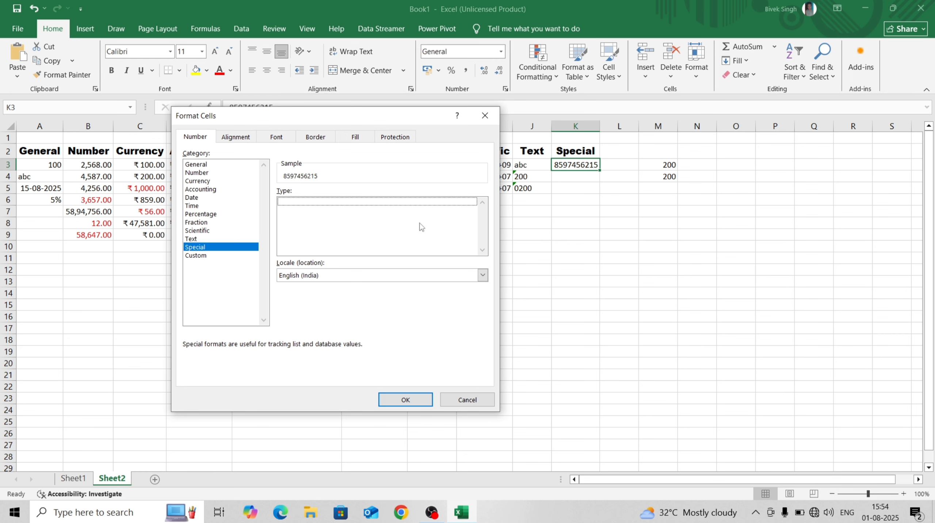
pyautogui.click(483, 277)
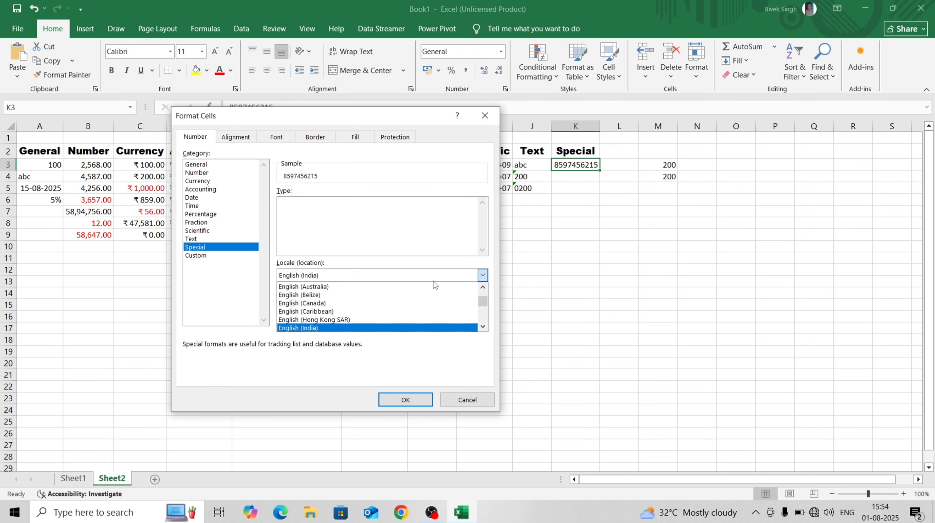
pyautogui.click(371, 305)
# Switch the locale to English (United States) and apply the Phone Number format to K3
pyautogui.click(483, 275)
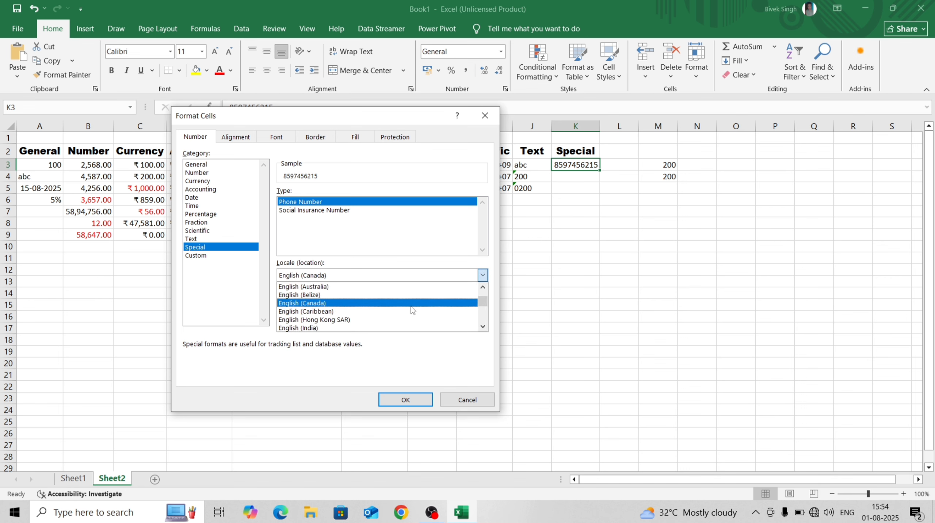
pyautogui.scroll(-3, 405, 311)
pyautogui.scroll(-5, 404, 314)
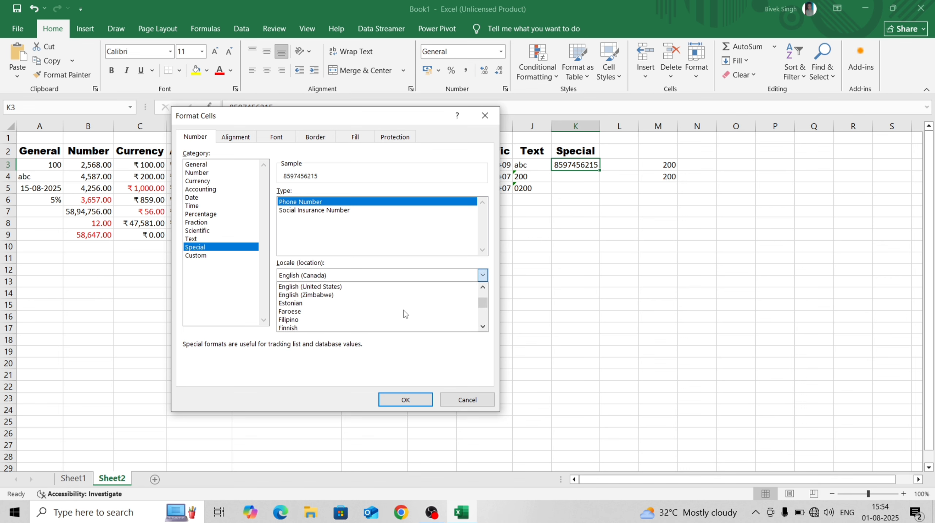
pyautogui.scroll(-6, 400, 302)
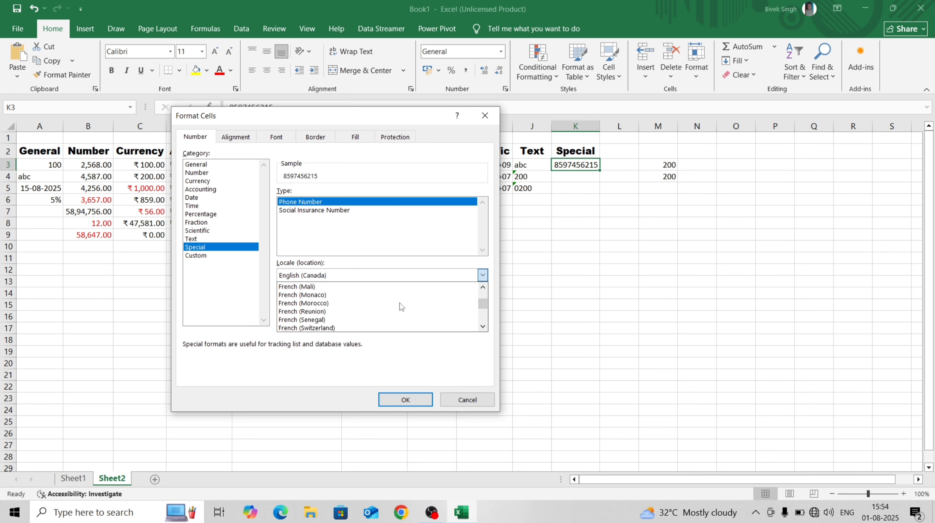
pyautogui.scroll(5, 400, 301)
pyautogui.scroll(9, 400, 300)
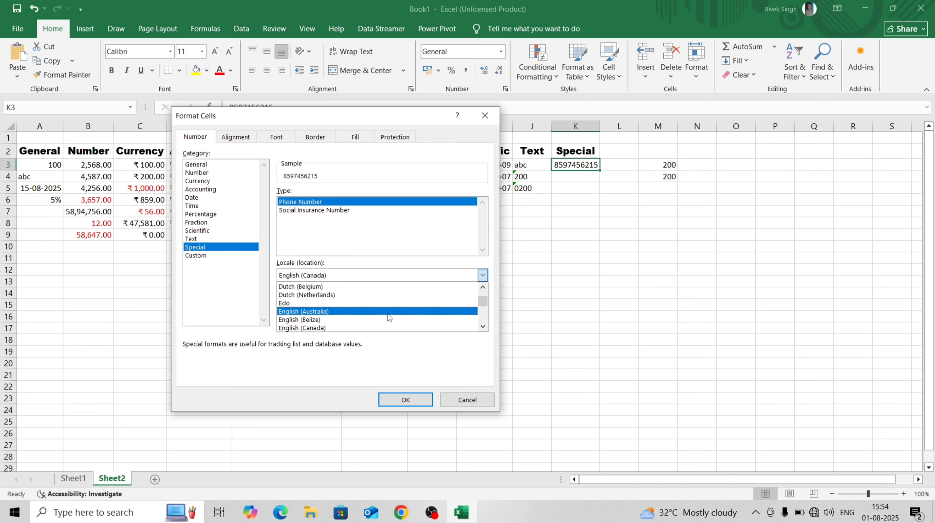
pyautogui.scroll(8, 390, 315)
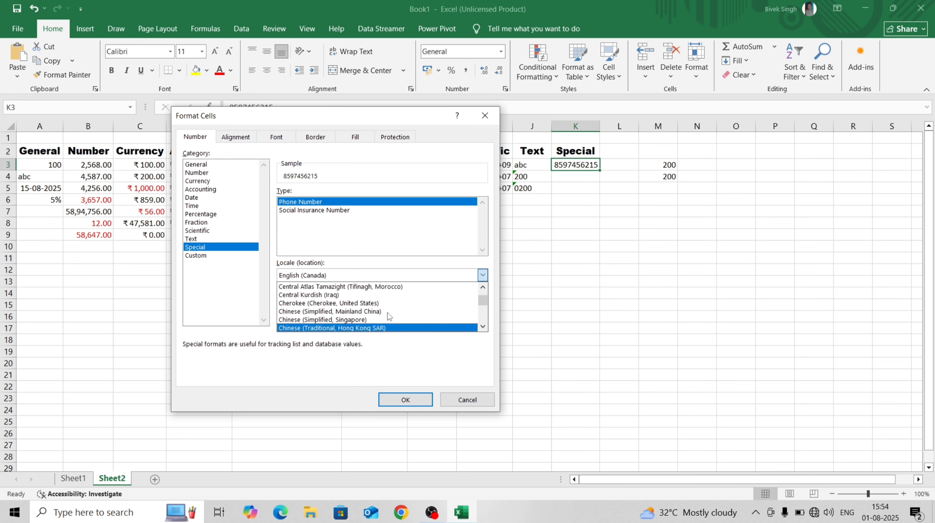
pyautogui.scroll(10, 390, 311)
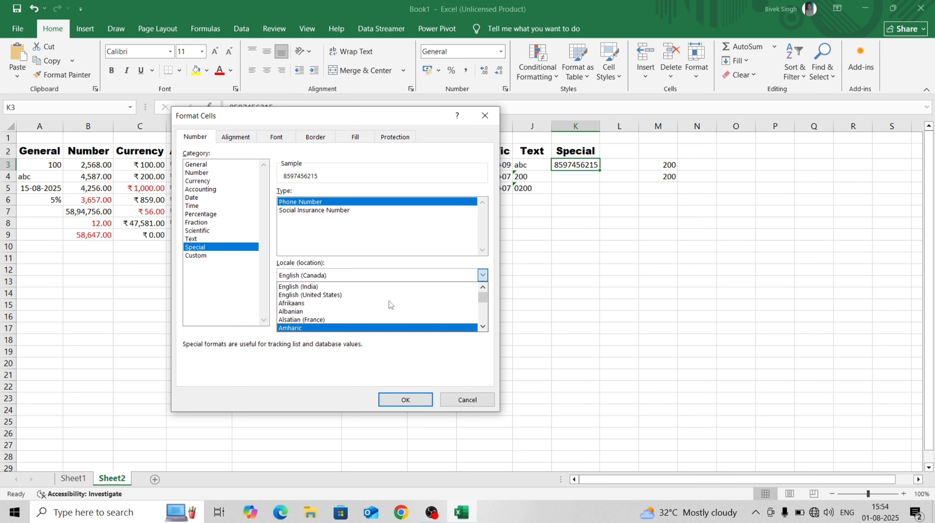
pyautogui.click(345, 294)
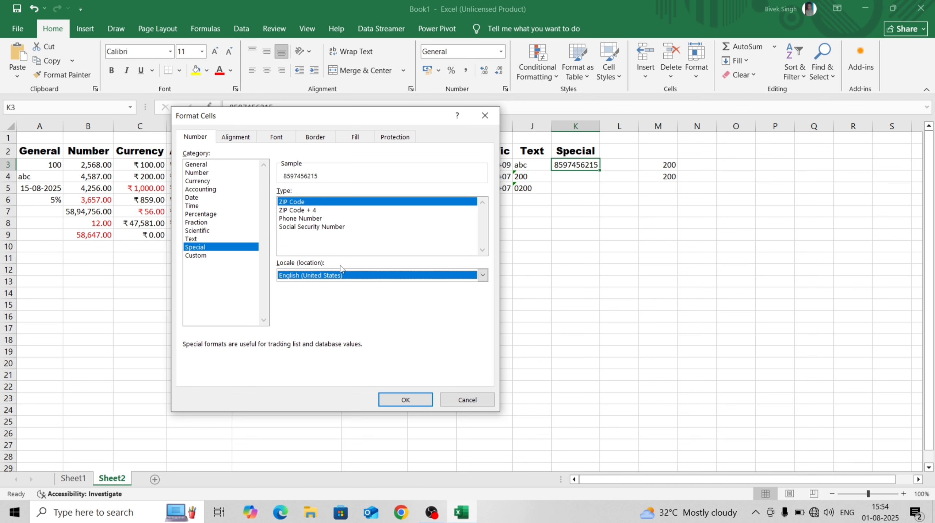
pyautogui.click(307, 212)
pyautogui.click(308, 219)
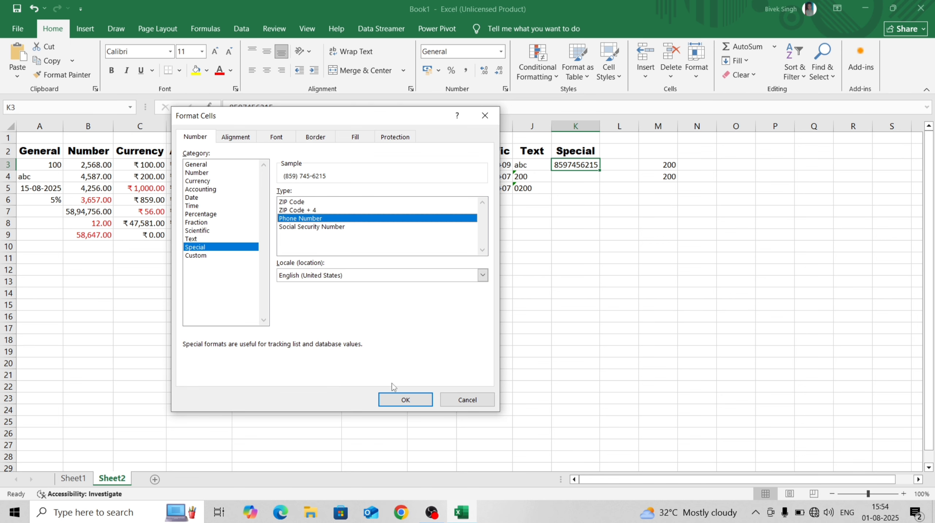
pyautogui.click(406, 399)
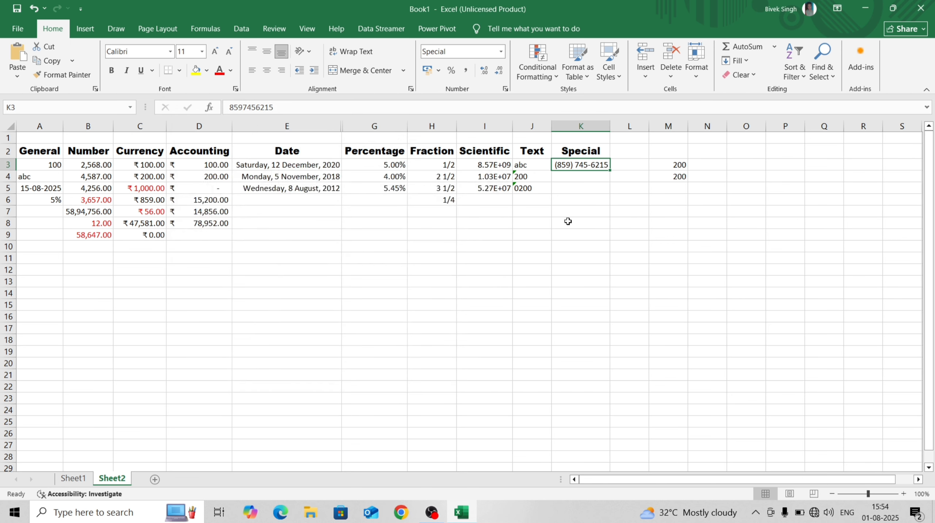
# Enter the example Social Security digits into cell K4
pyautogui.click(575, 192)
pyautogui.click(578, 167)
pyautogui.click(579, 176)
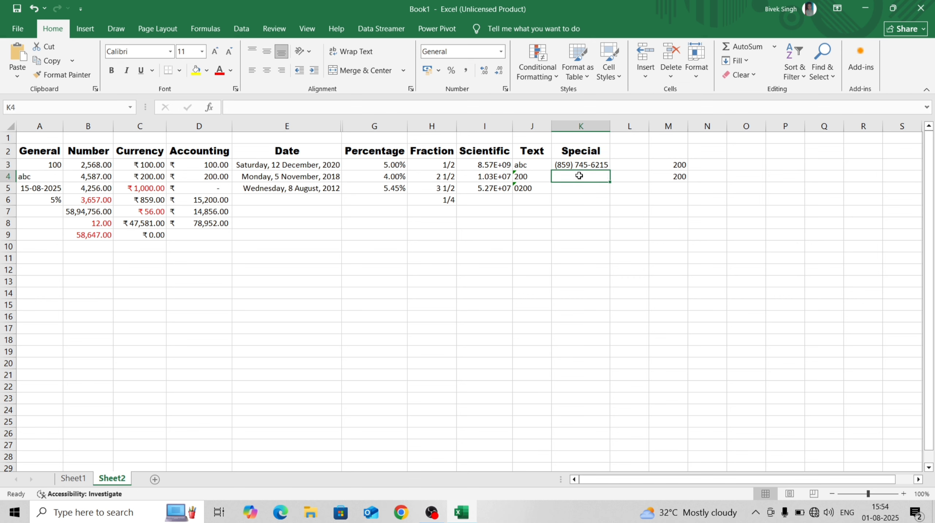
pyautogui.moveTo(580, 165)
pyautogui.mouseDown()
pyautogui.moveTo(592, 281)
pyautogui.moveTo(573, 167)
pyautogui.mouseUp()
pyautogui.click(574, 175)
pyautogui.write('48579524')
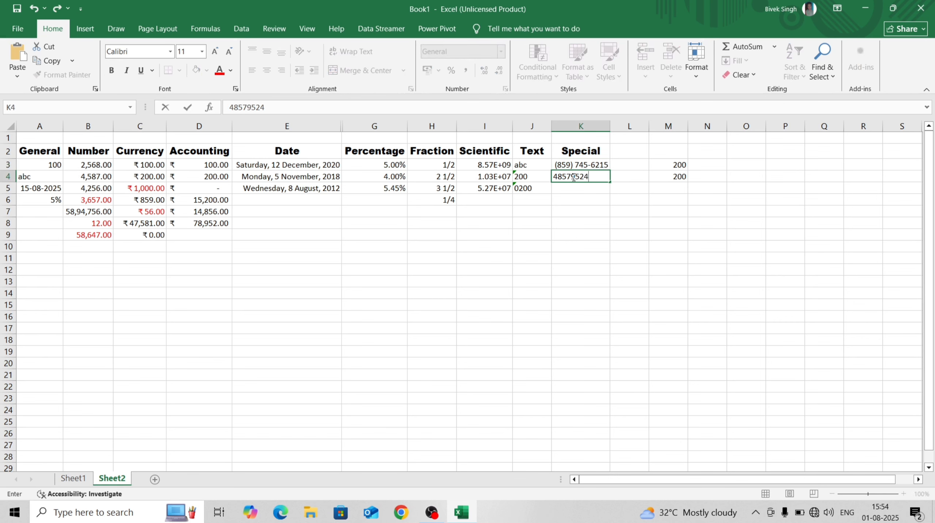
pyautogui.hotkey('ctrl', 'Return')
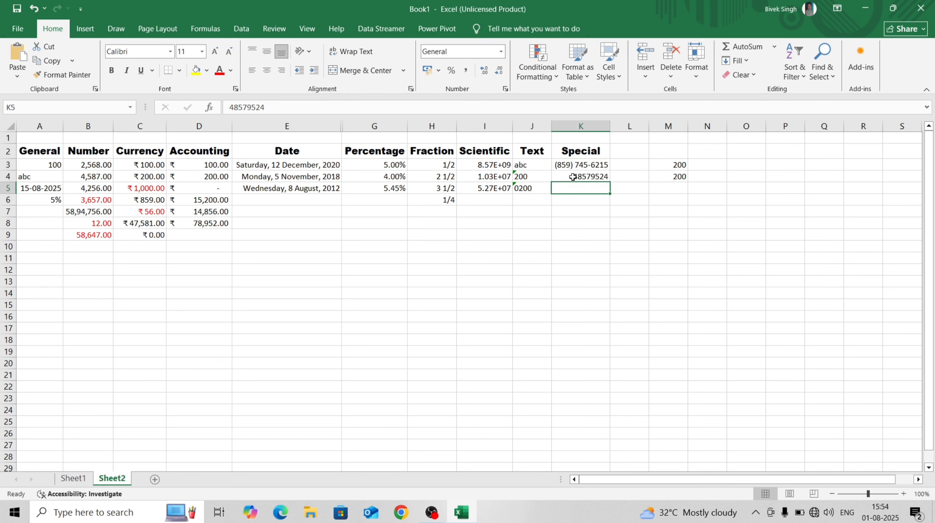
# Format K4 as Special > Social Security Number
pyautogui.click(501, 52)
pyautogui.click(461, 358)
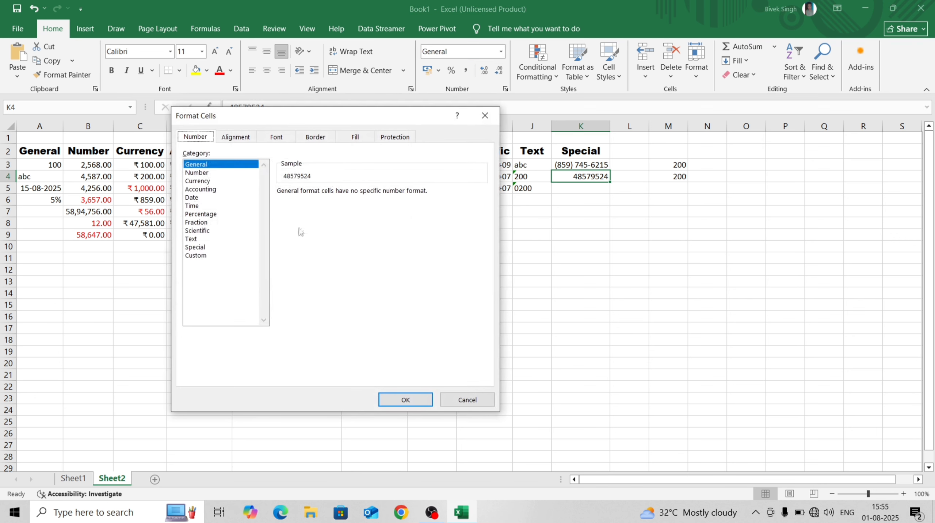
pyautogui.click(202, 248)
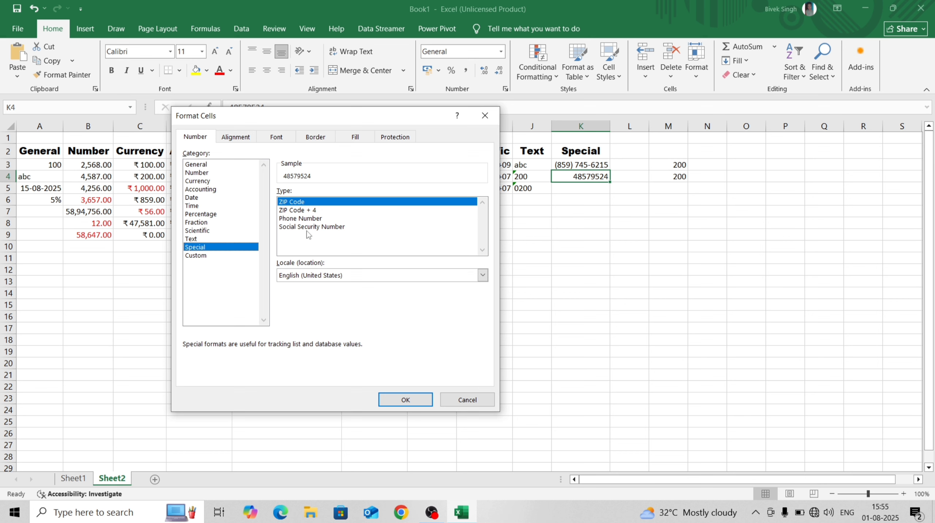
pyautogui.click(327, 227)
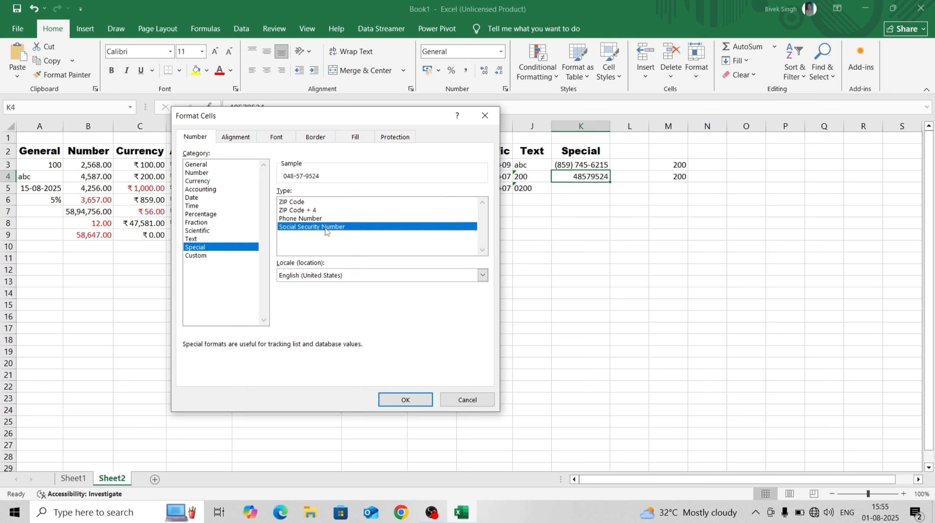
pyautogui.click(402, 401)
pyautogui.click(579, 187)
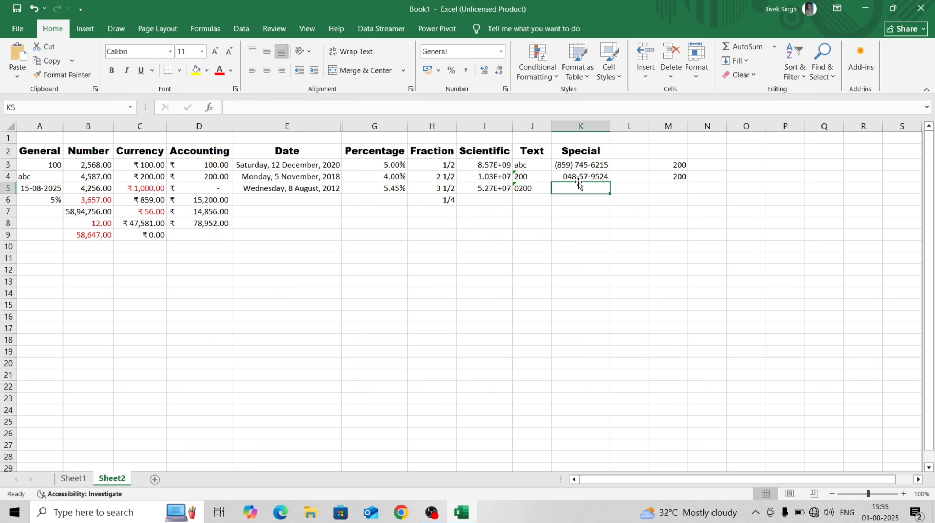